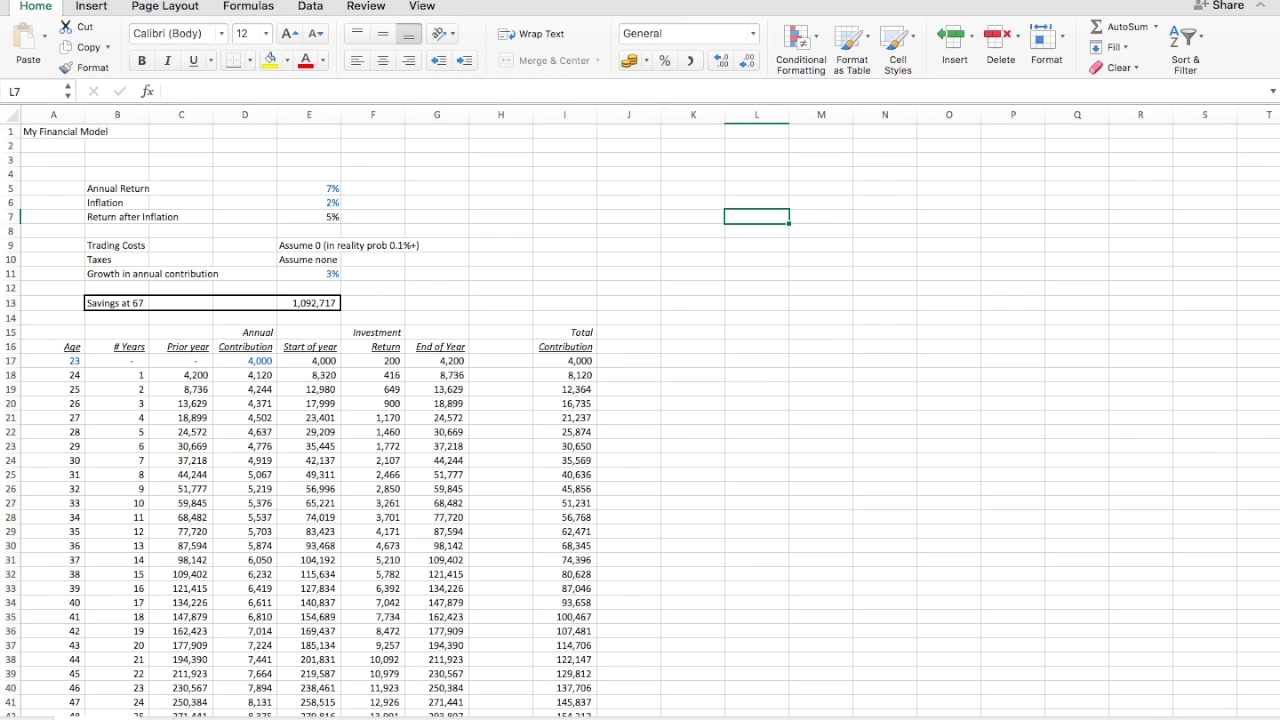
# Create a copy of the Equities only worksheet within the same workbook
pyautogui.rightClick(92, 716)
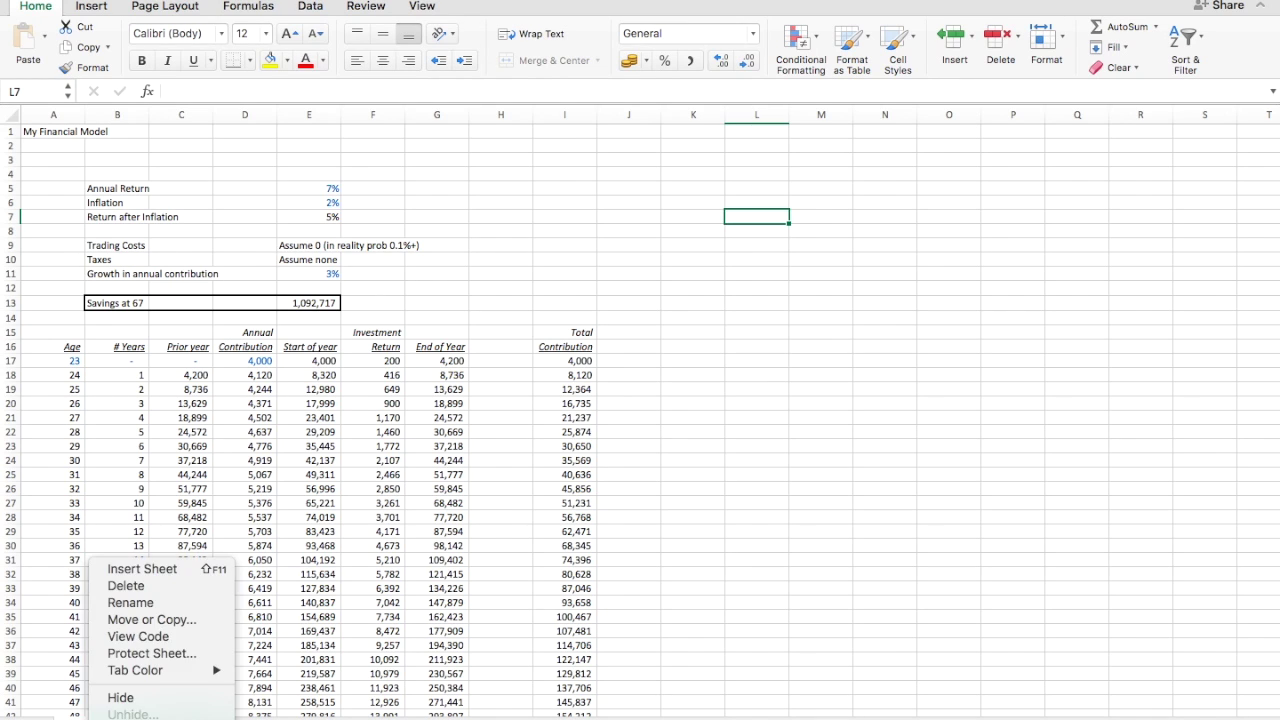
pyautogui.click(153, 620)
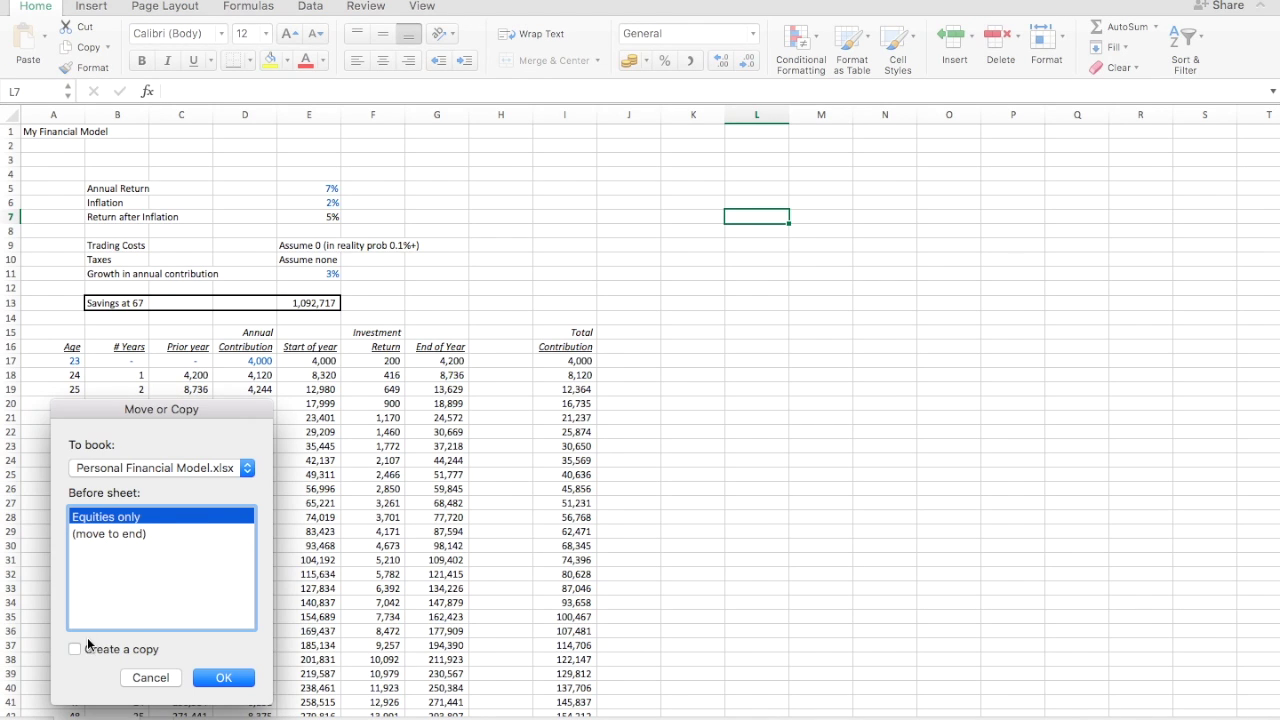
pyautogui.click(75, 649)
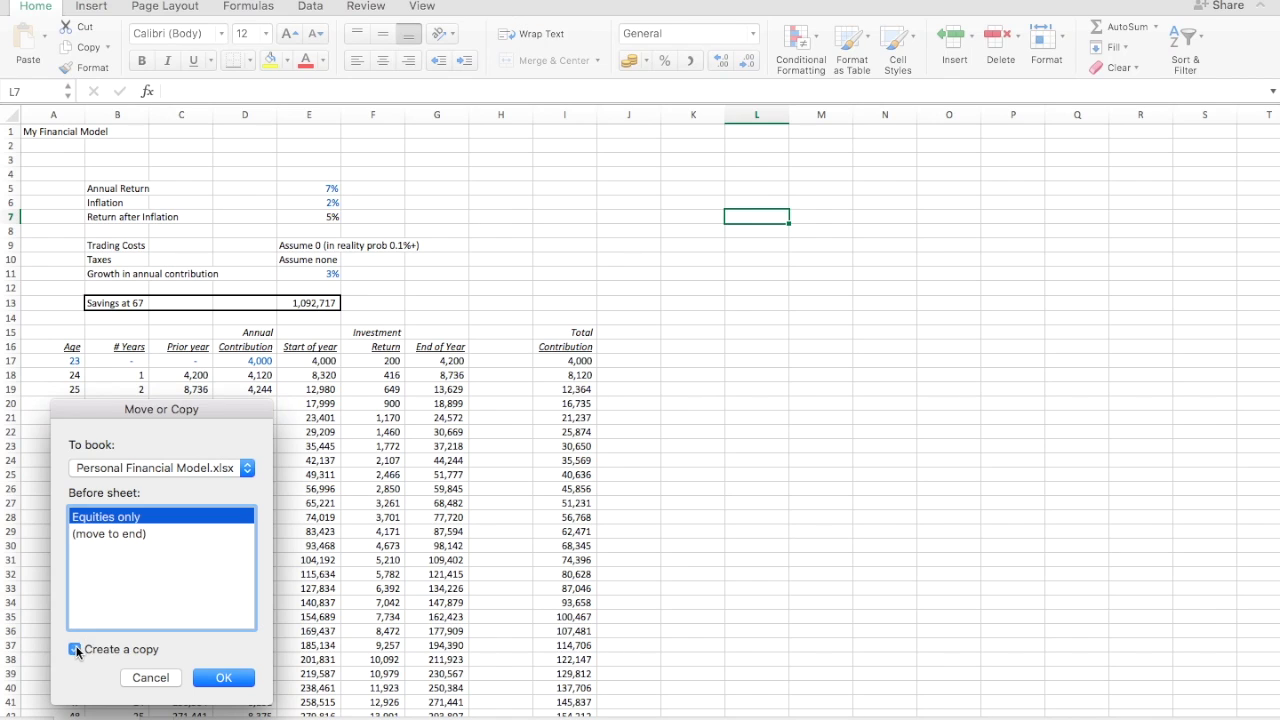
pyautogui.click(219, 679)
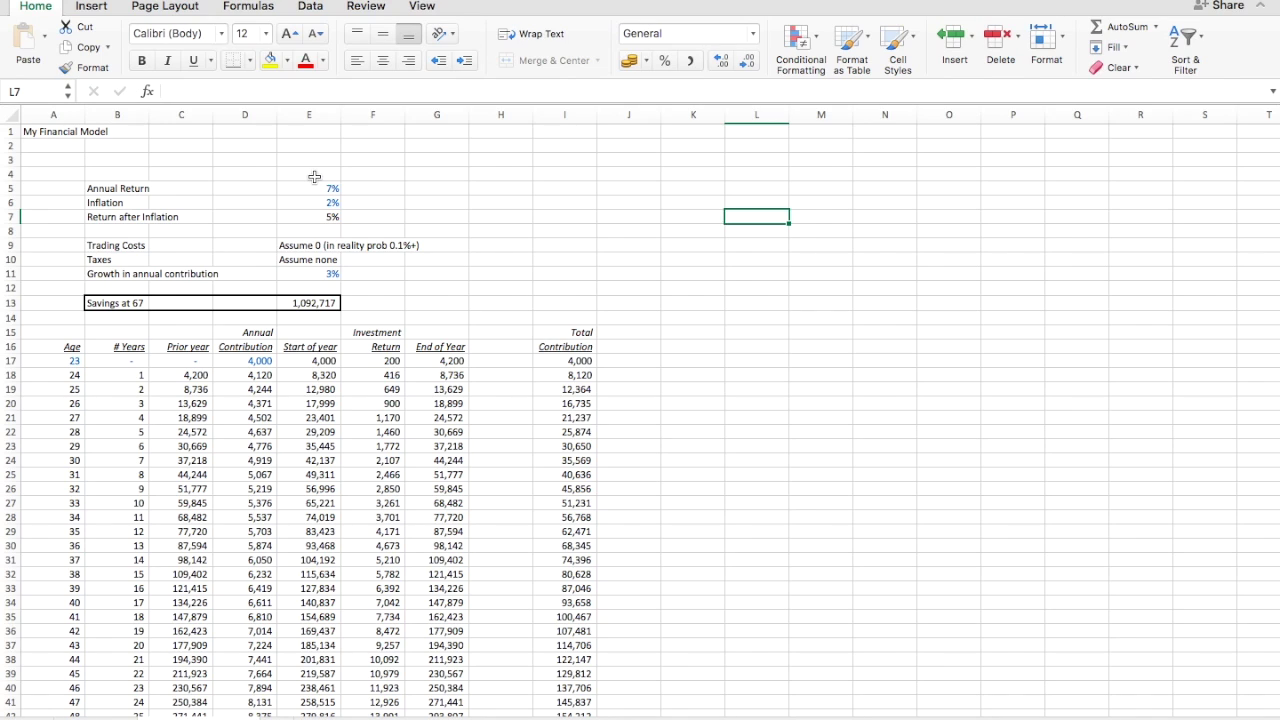
# Enter an 'Equities' heading in E4, right-aligned, underlined and italic
pyautogui.click(314, 177)
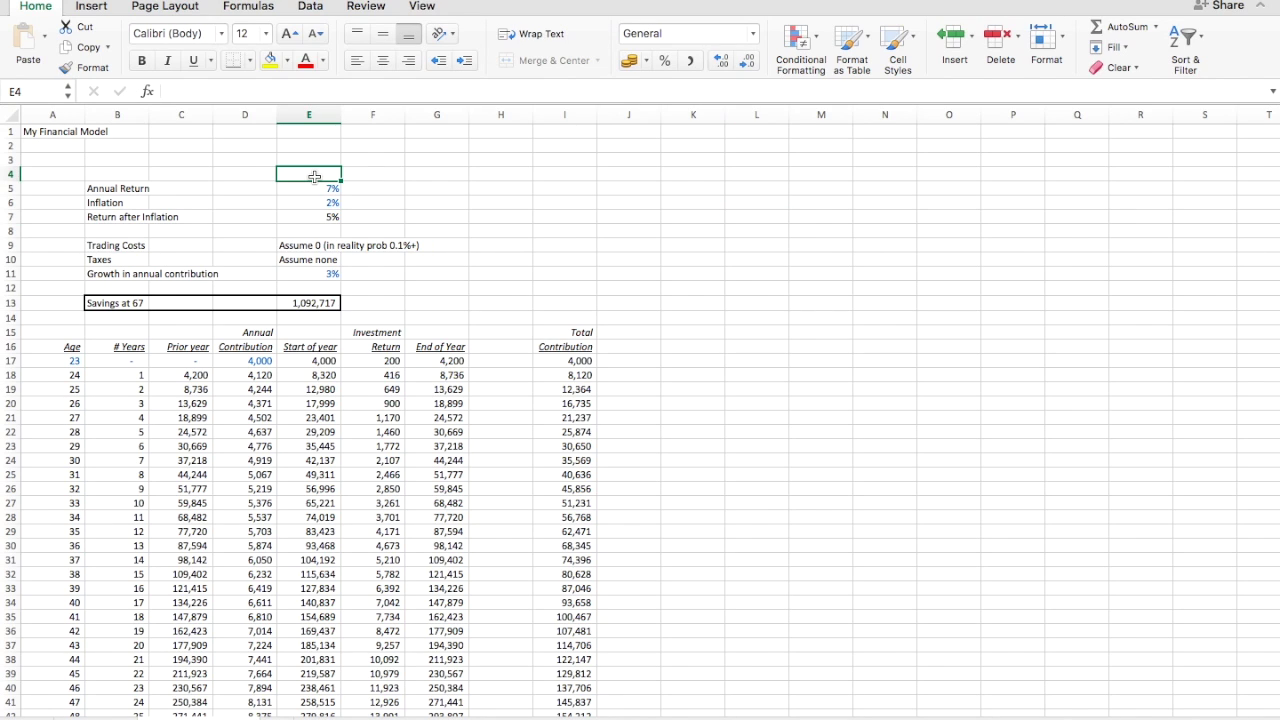
pyautogui.write('Equities')
pyautogui.press('Return')
pyautogui.click(315, 177)
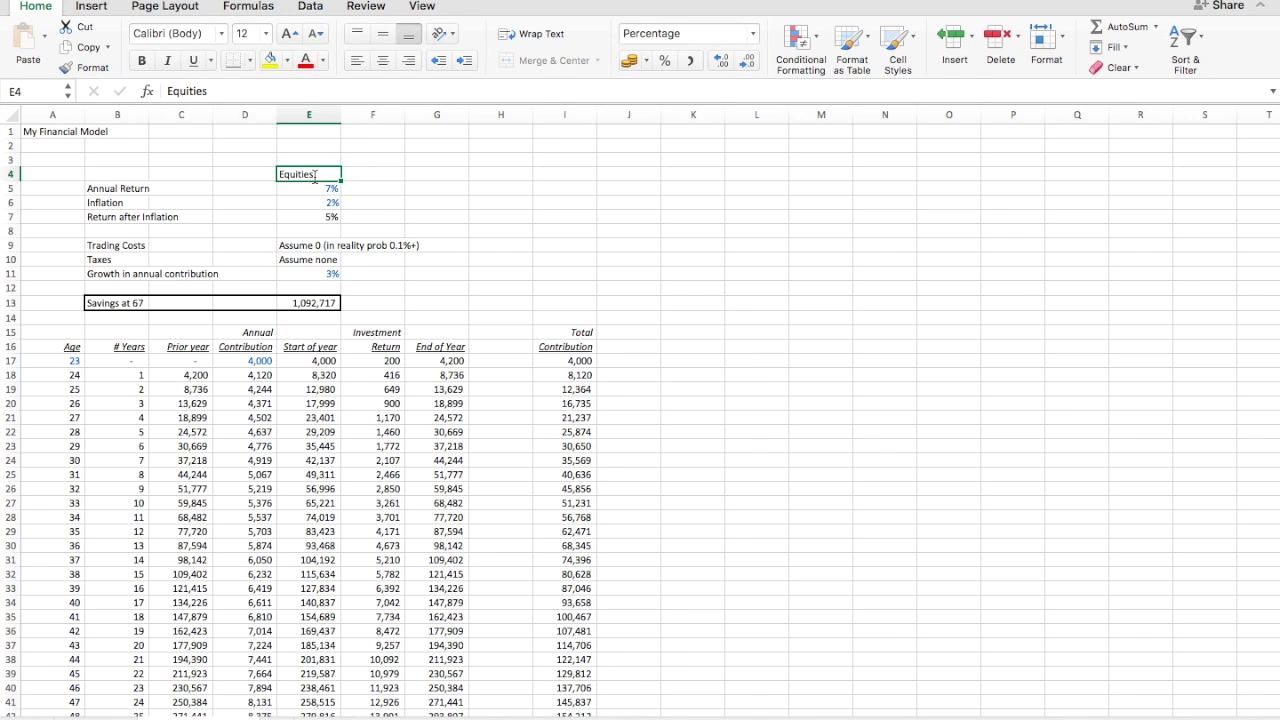
pyautogui.click(409, 62)
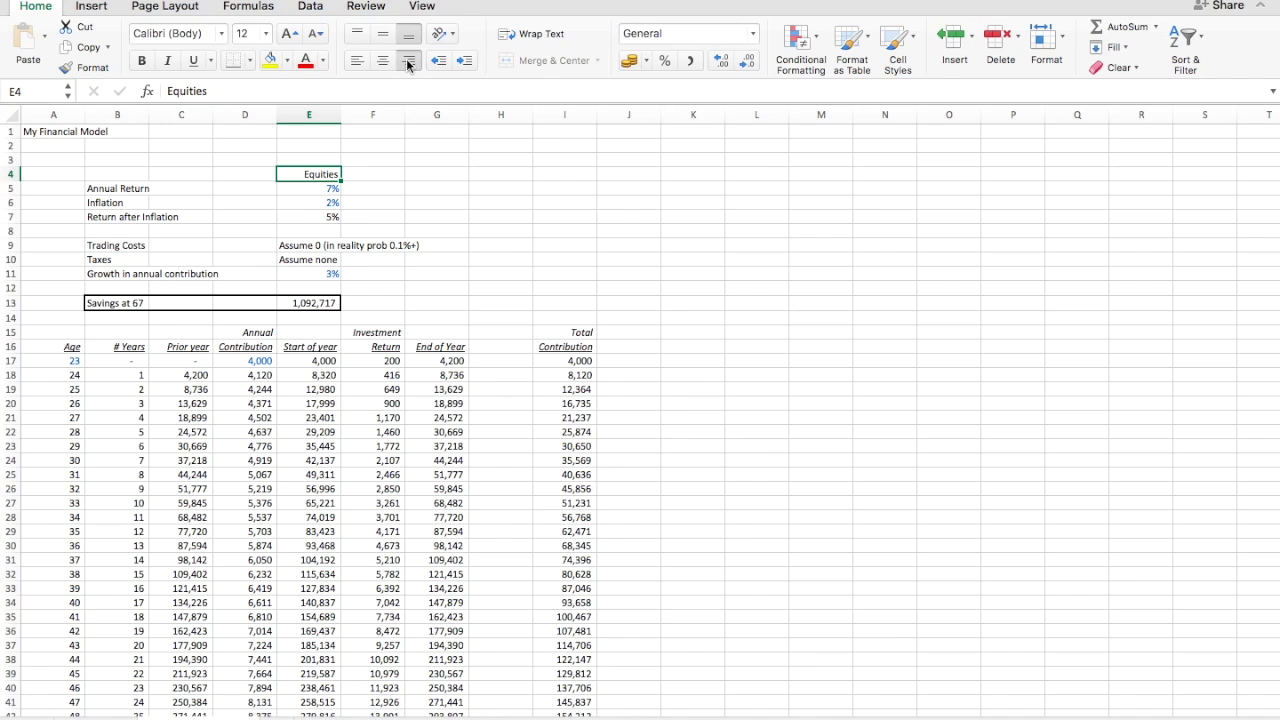
pyautogui.press('super+u')
pyautogui.press('super+i')
# Move the E4:E7 Equities block to F4:F7 and paste a copy back into E4:E7
pyautogui.hotkey('shift', 'Down')
pyautogui.hotkey('shift', 'Down')
pyautogui.hotkey('shift', 'Down')
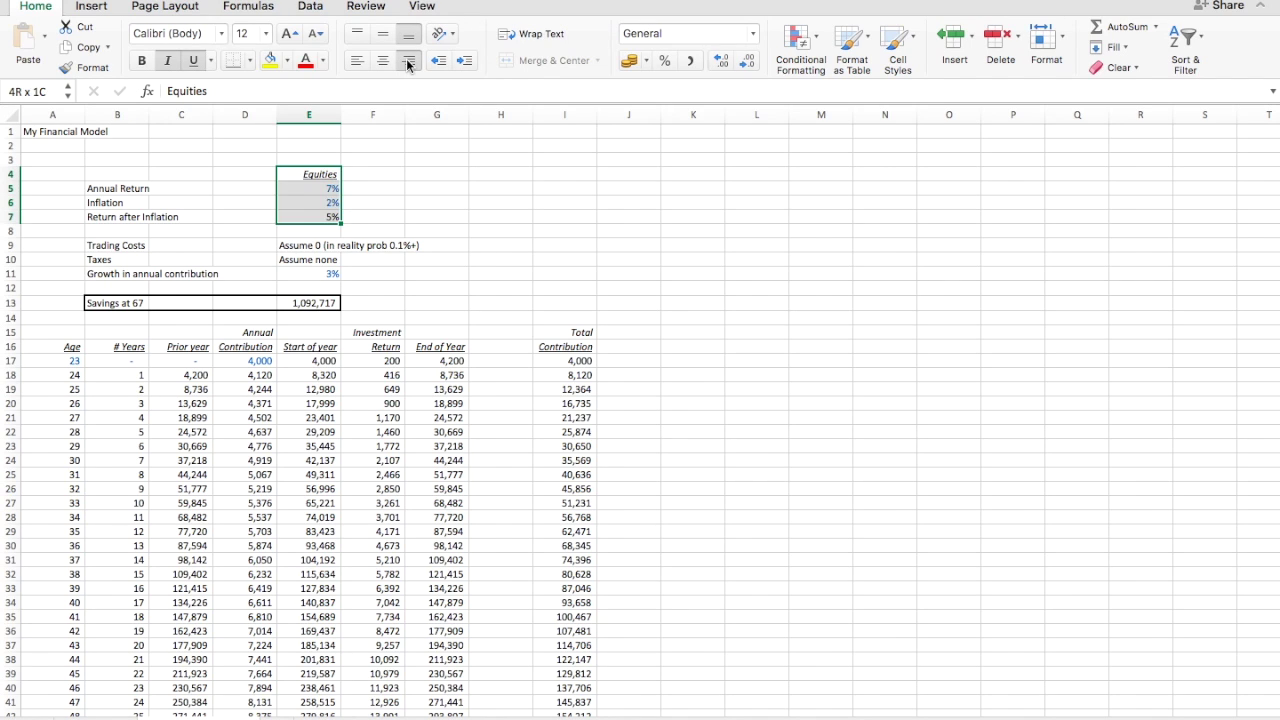
pyautogui.press('super+x')
pyautogui.press('Right')
pyautogui.press('super+v')
pyautogui.hotkey('shift', 'Up')
pyautogui.hotkey('shift', 'Up')
pyautogui.hotkey('shift', 'Up')
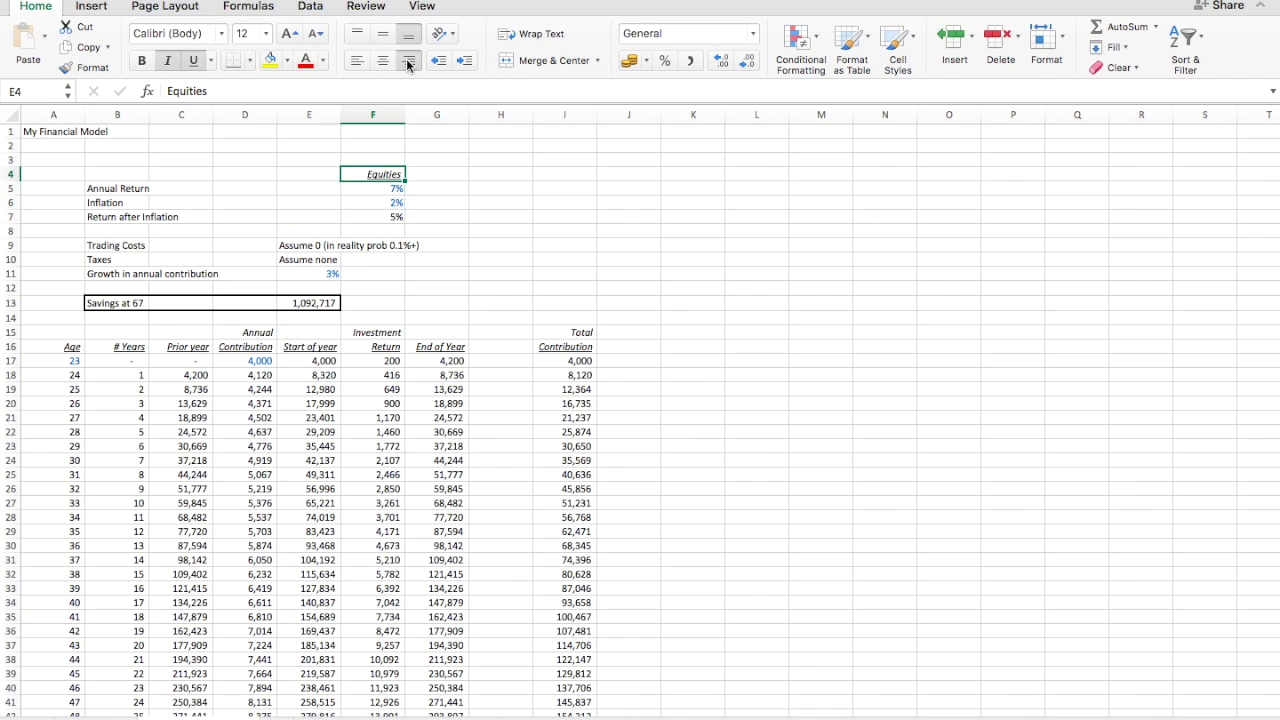
pyautogui.hotkey('shift', 'Down')
pyautogui.hotkey('shift', 'Down')
pyautogui.hotkey('shift', 'Down')
pyautogui.press('super+c')
pyautogui.press('Left')
pyautogui.press('super+v')
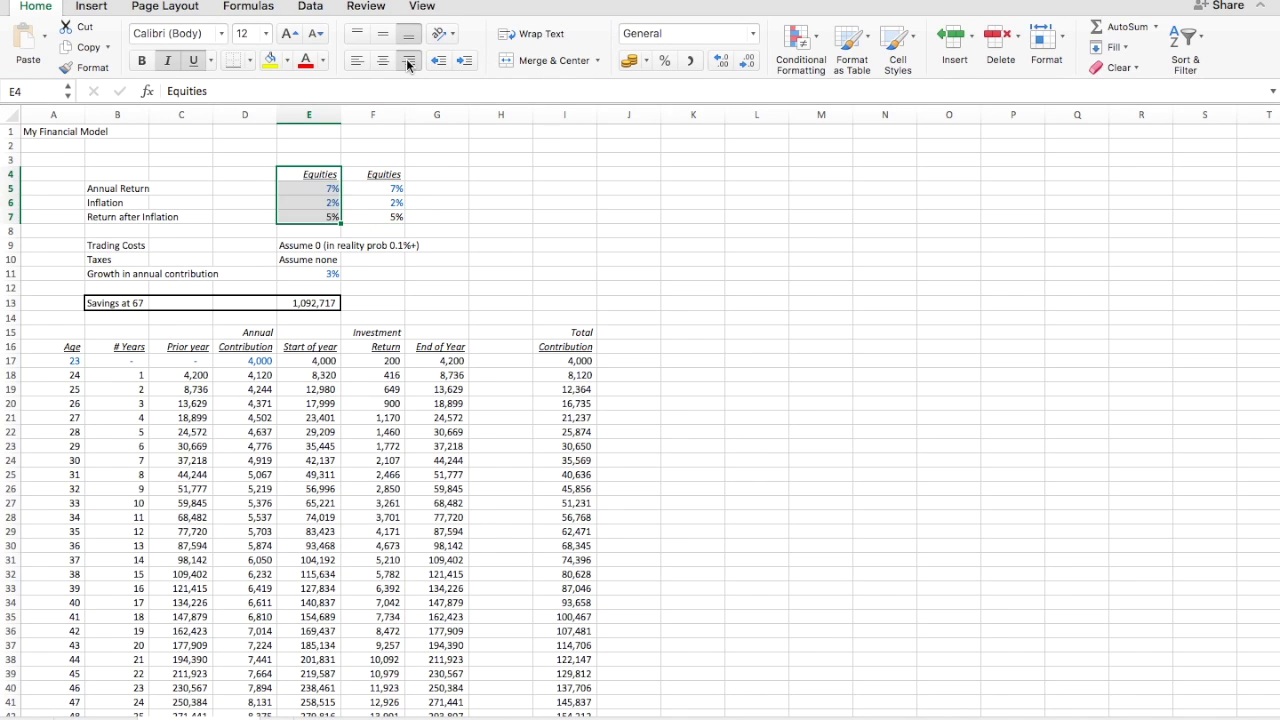
pyautogui.press('Down')
pyautogui.press('Up')
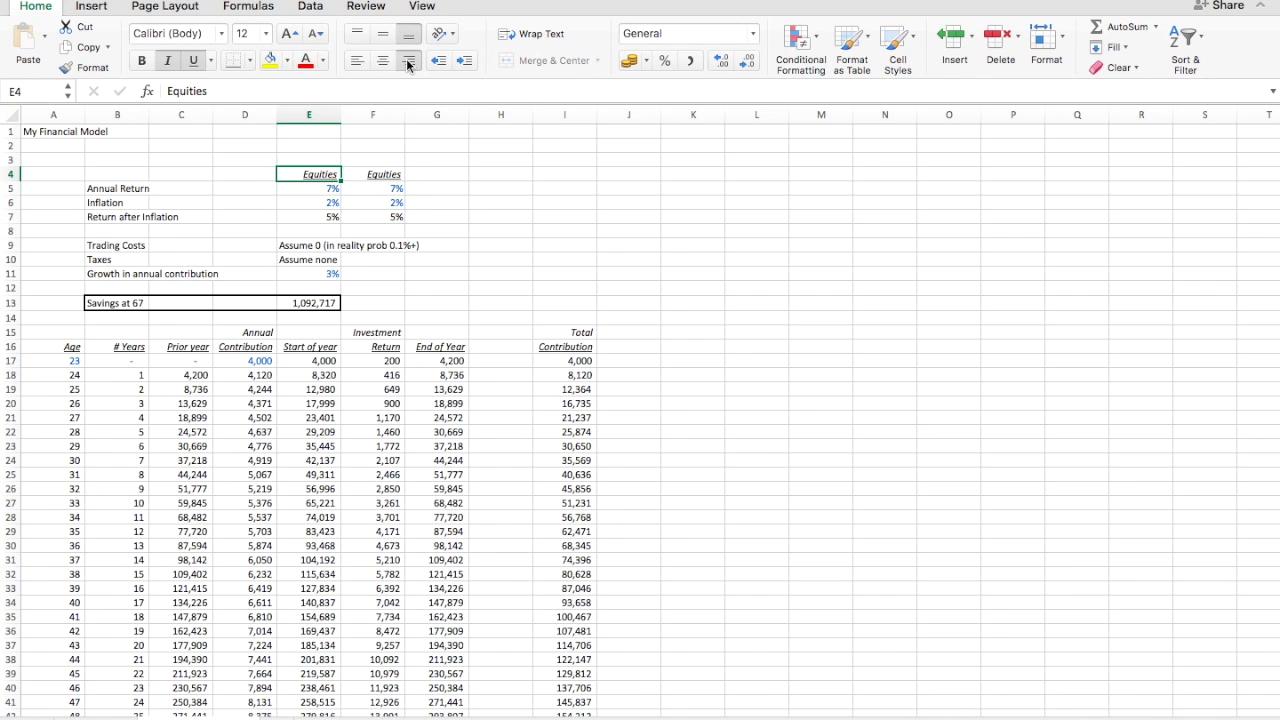
# Rename the E4 heading to 'Min Risk' and add a decimal place to its 7% rate
pyautogui.write('Min Risk')
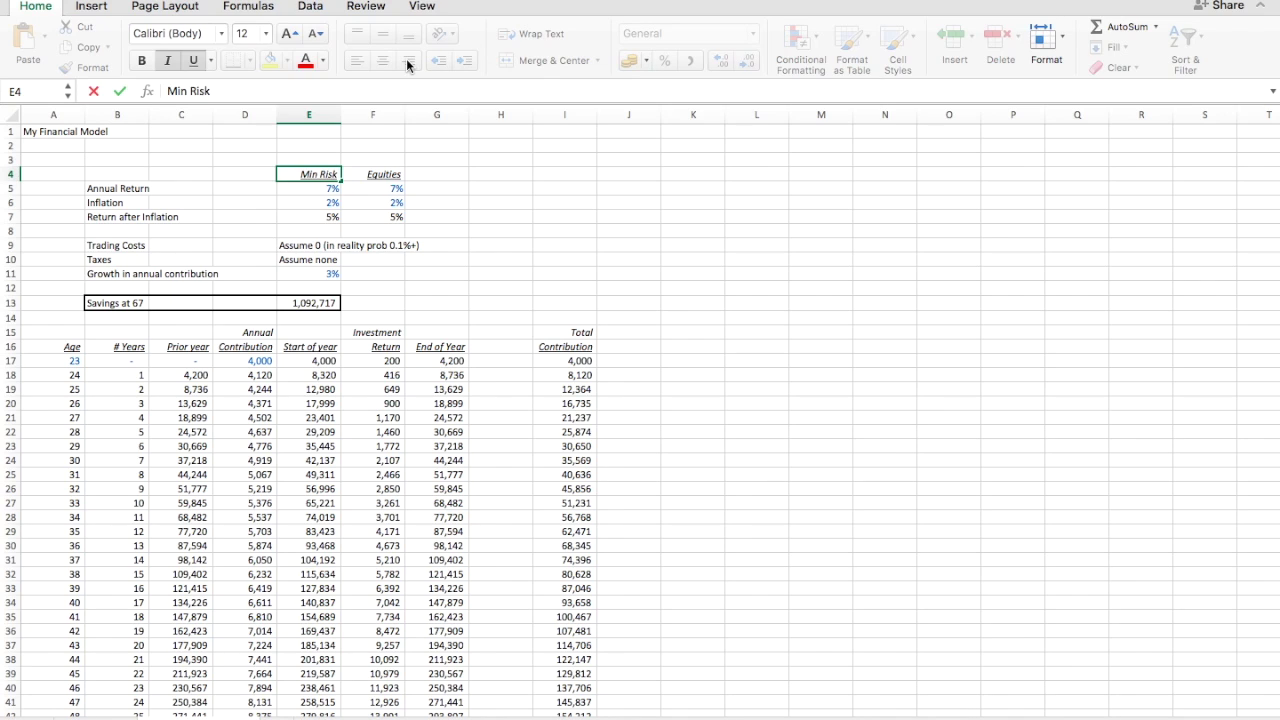
pyautogui.press('Return')
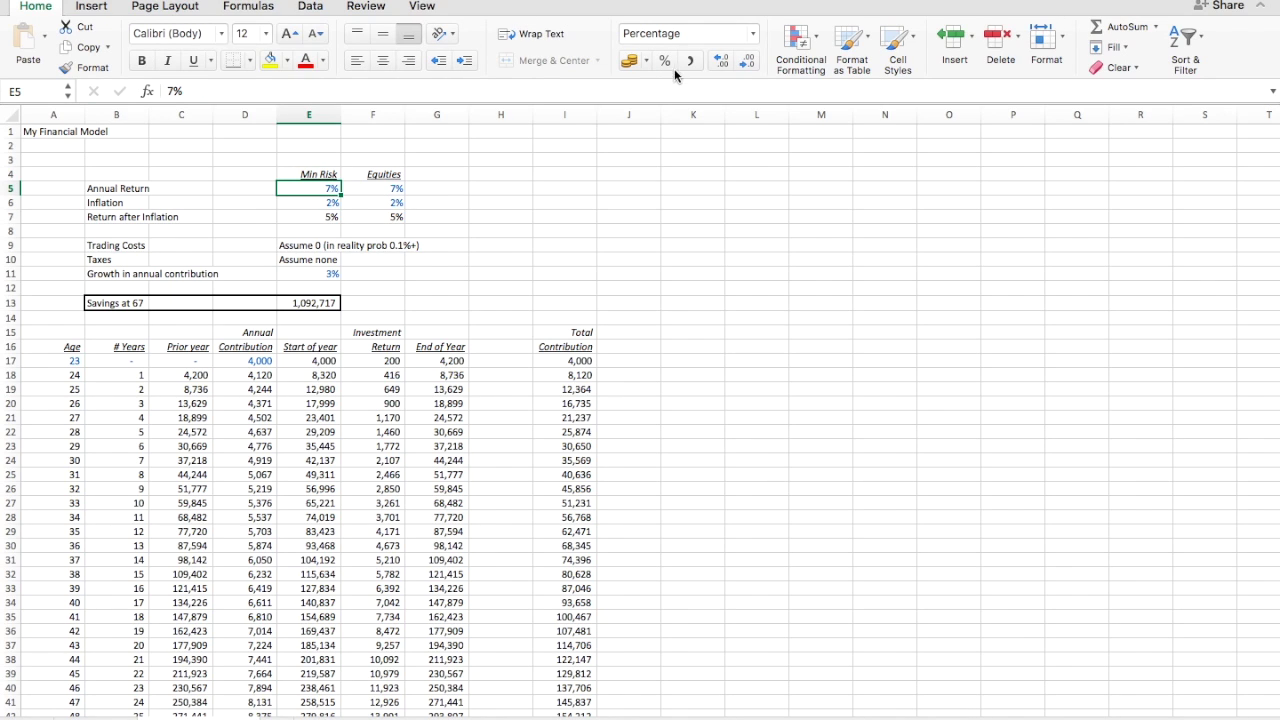
pyautogui.click(725, 63)
# Show the three Min Risk rates with two decimal places
pyautogui.hotkey('shift', 'Down')
pyautogui.hotkey('shift', 'Down')
pyautogui.click(725, 63)
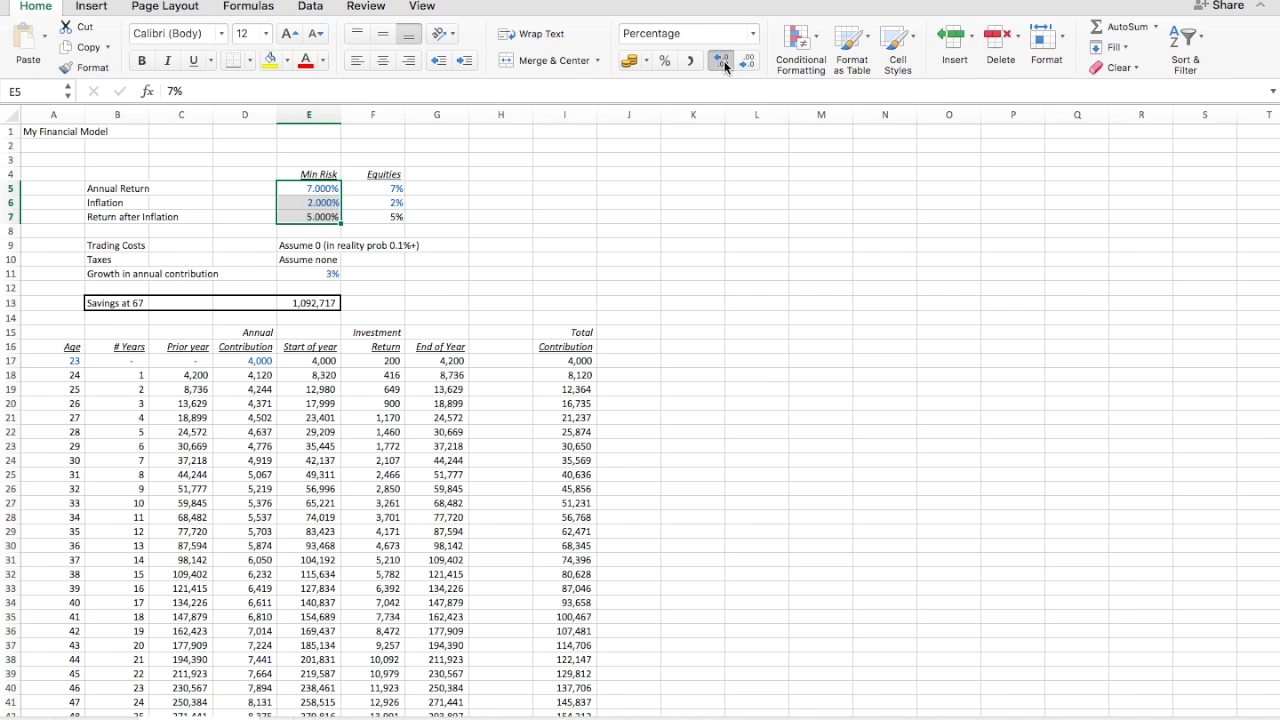
pyautogui.click(725, 63)
pyautogui.click(746, 66)
pyautogui.click(746, 66)
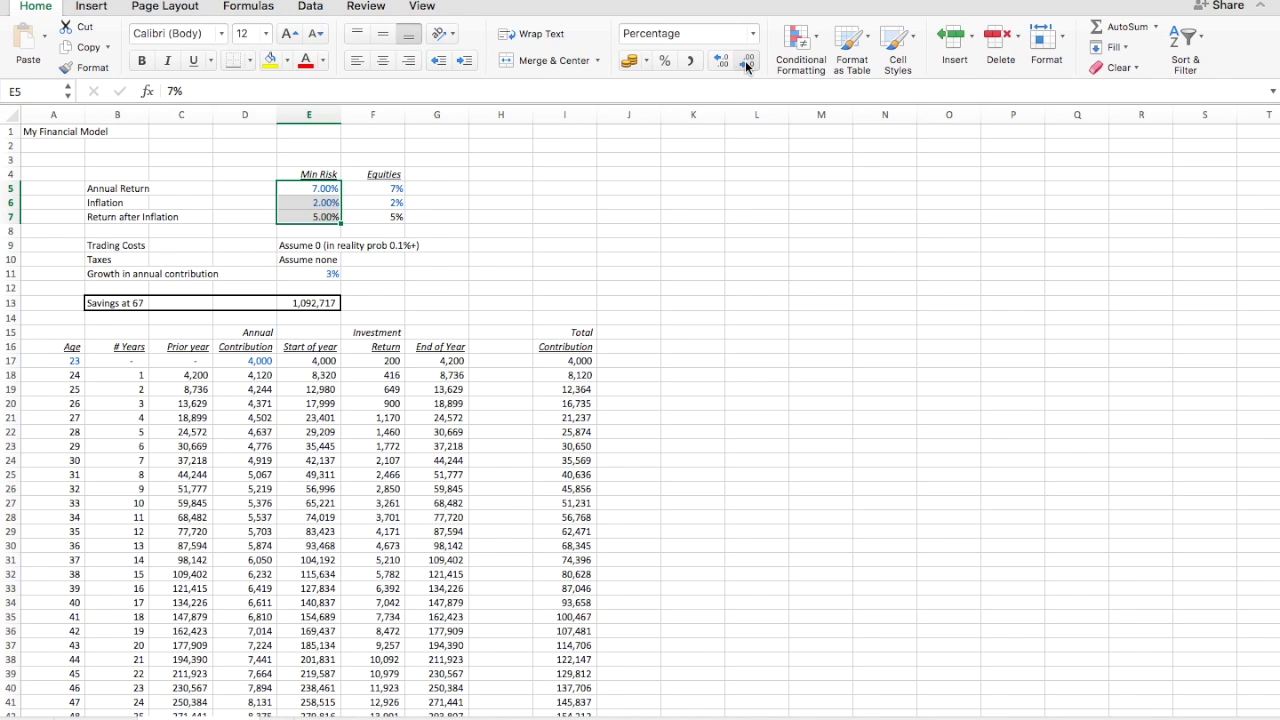
# Set the Min Risk annual return in E5 to 2.5%
pyautogui.hotkey('shift', 'Up')
pyautogui.hotkey('shift', 'Up')
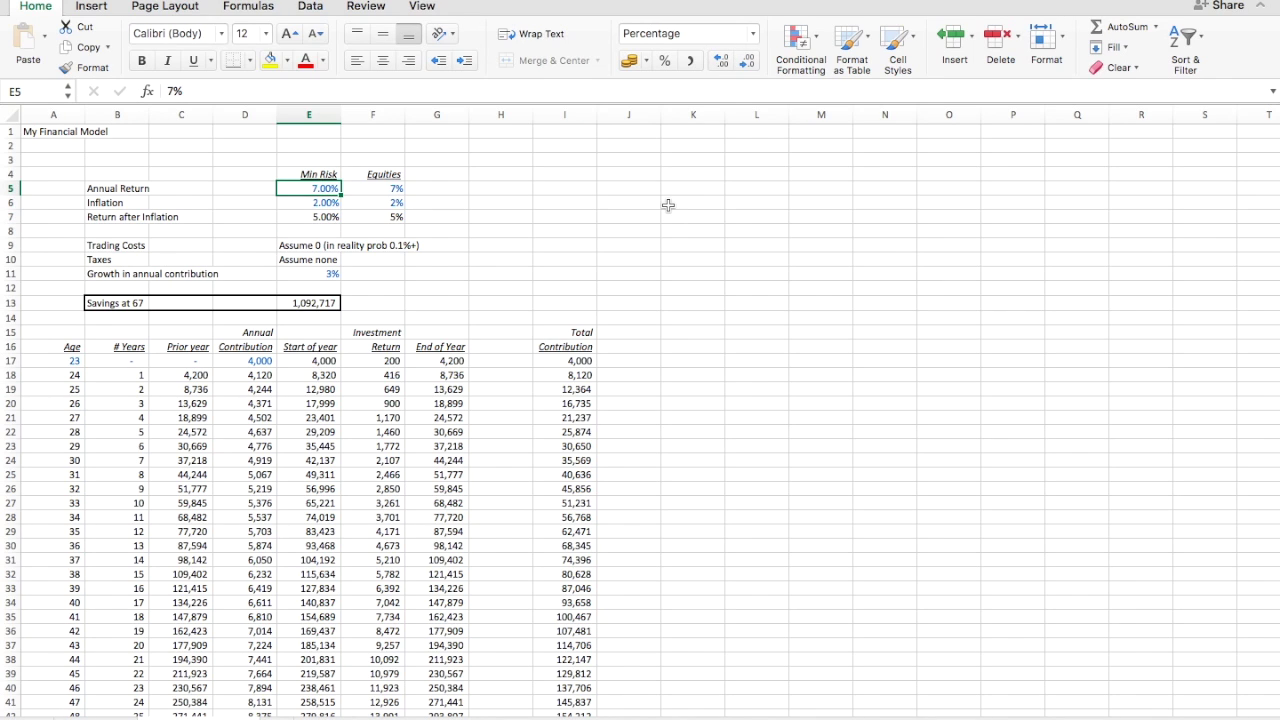
pyautogui.write('2.5')
pyautogui.press('Return')
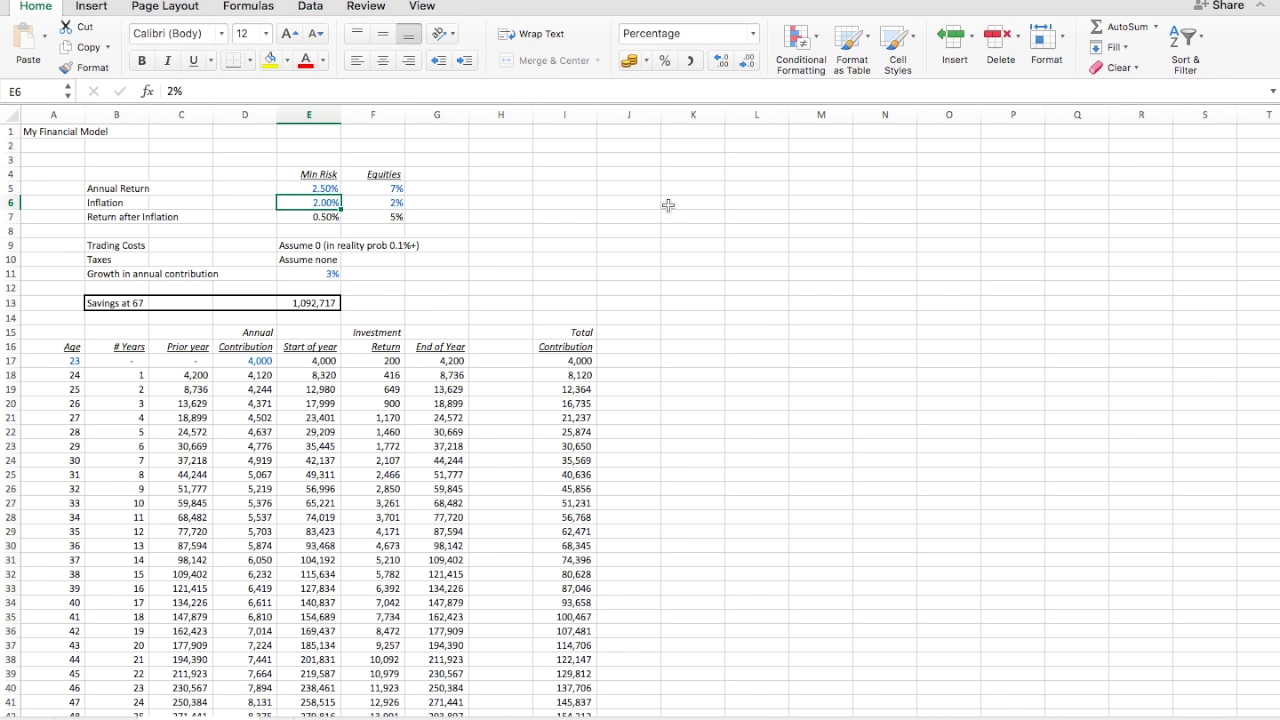
pyautogui.press('Return')
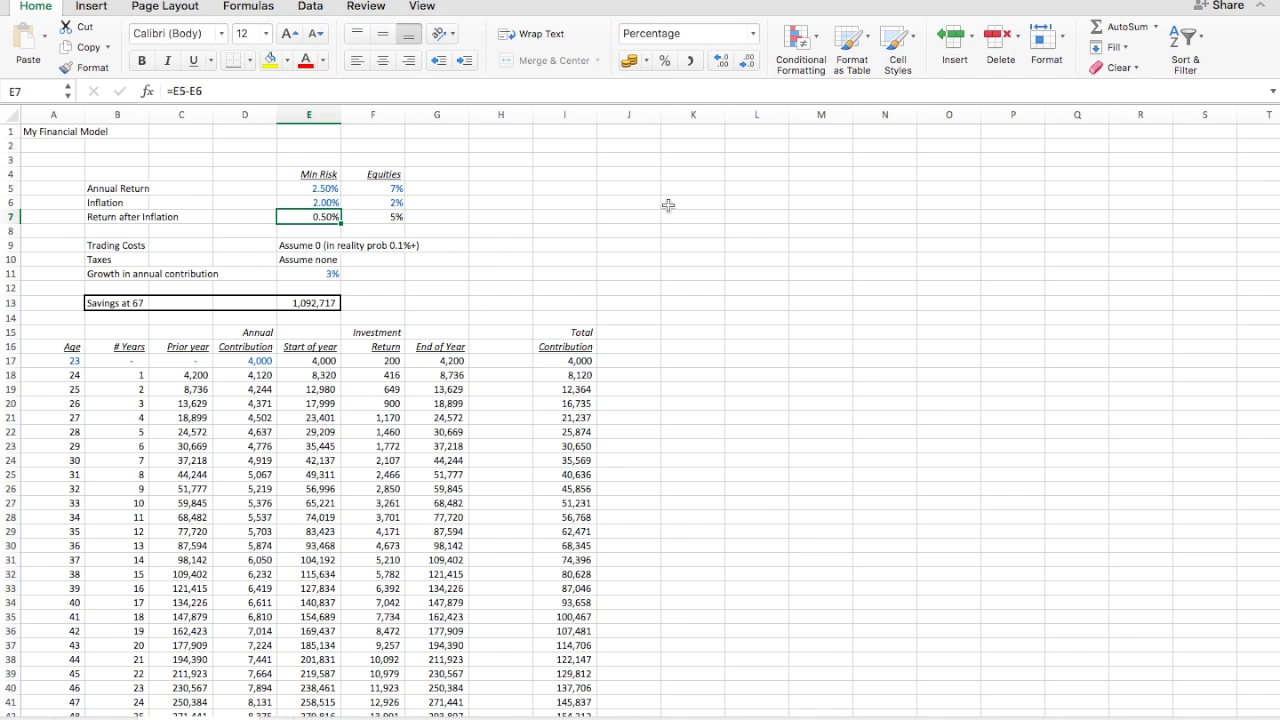
pyautogui.press('Down')
pyautogui.press('Down')
pyautogui.press('Down')
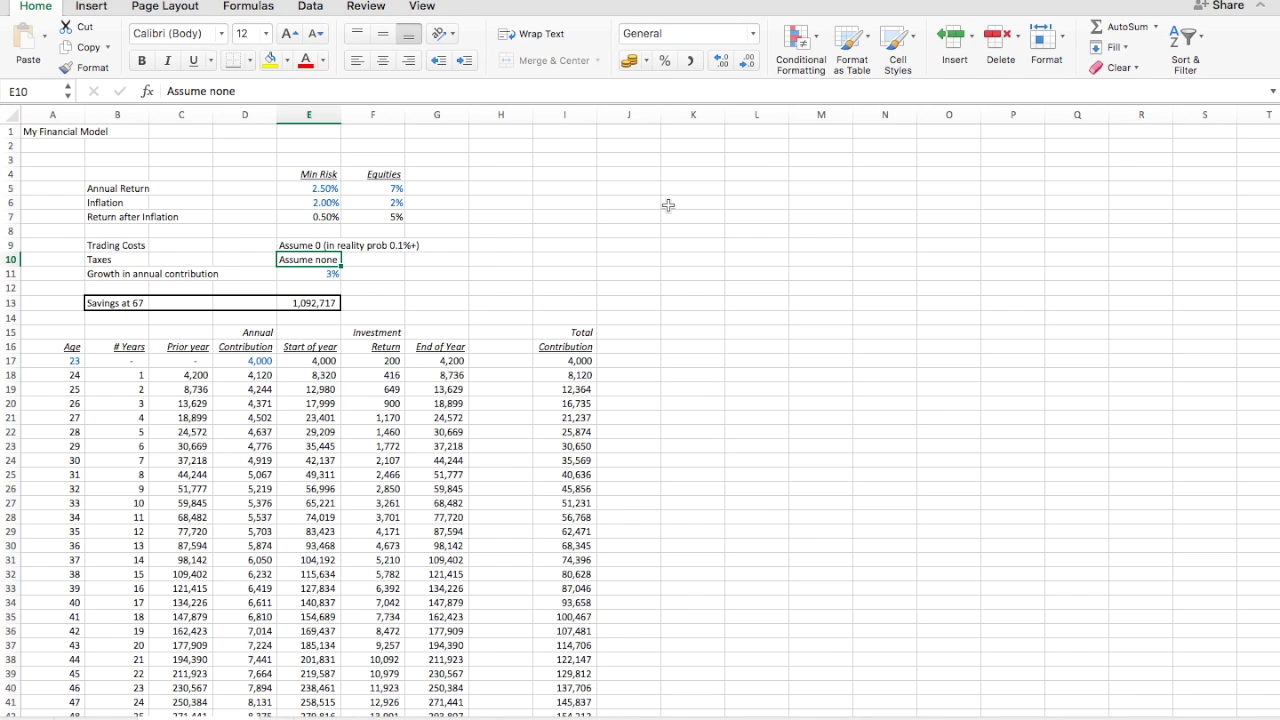
pyautogui.press('Down')
pyautogui.press('Down')
pyautogui.press('Down')
pyautogui.press('Down')
pyautogui.press('Down')
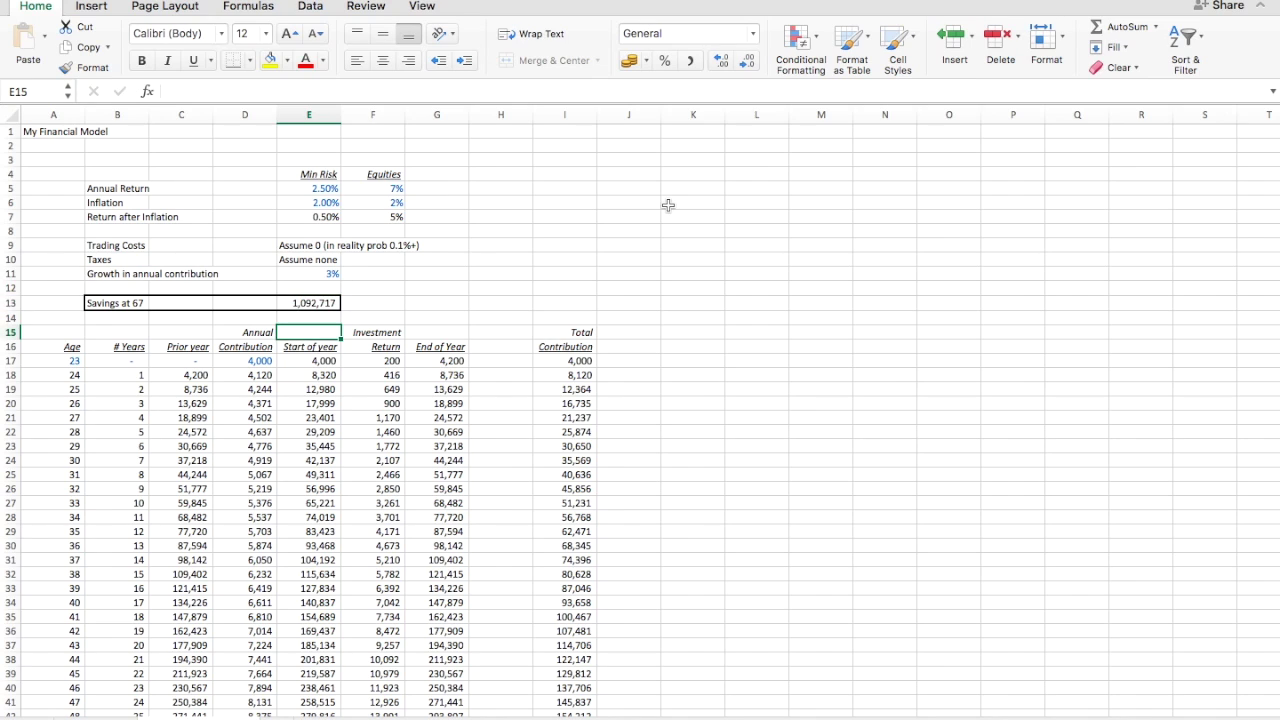
# Copy the Investment Return column from F15 down into column K
pyautogui.press('Right')
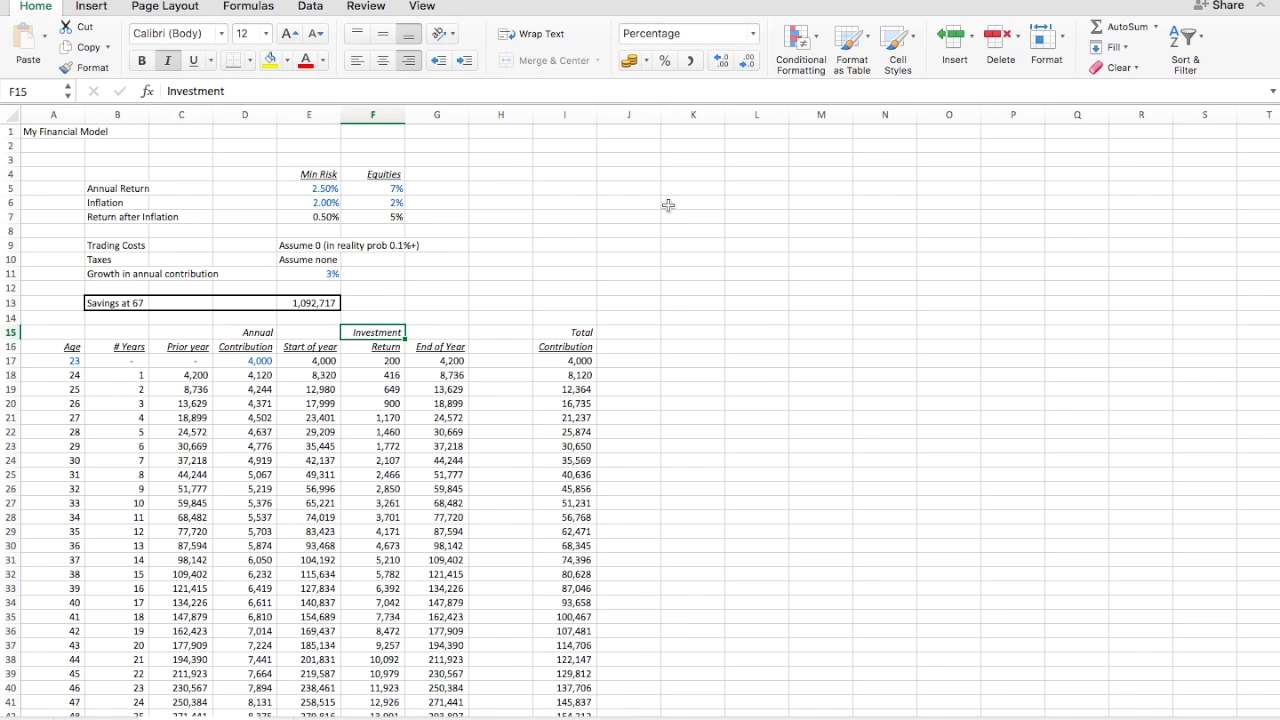
pyautogui.press('Right')
pyautogui.press('Right')
pyautogui.press('Right')
pyautogui.press('Left')
pyautogui.press('Left')
pyautogui.press('Left')
pyautogui.hotkey('ctrl', 'shift', 'Down')
pyautogui.hotkey('ctrl', 'c')
pyautogui.press('Right')
pyautogui.press('Right')
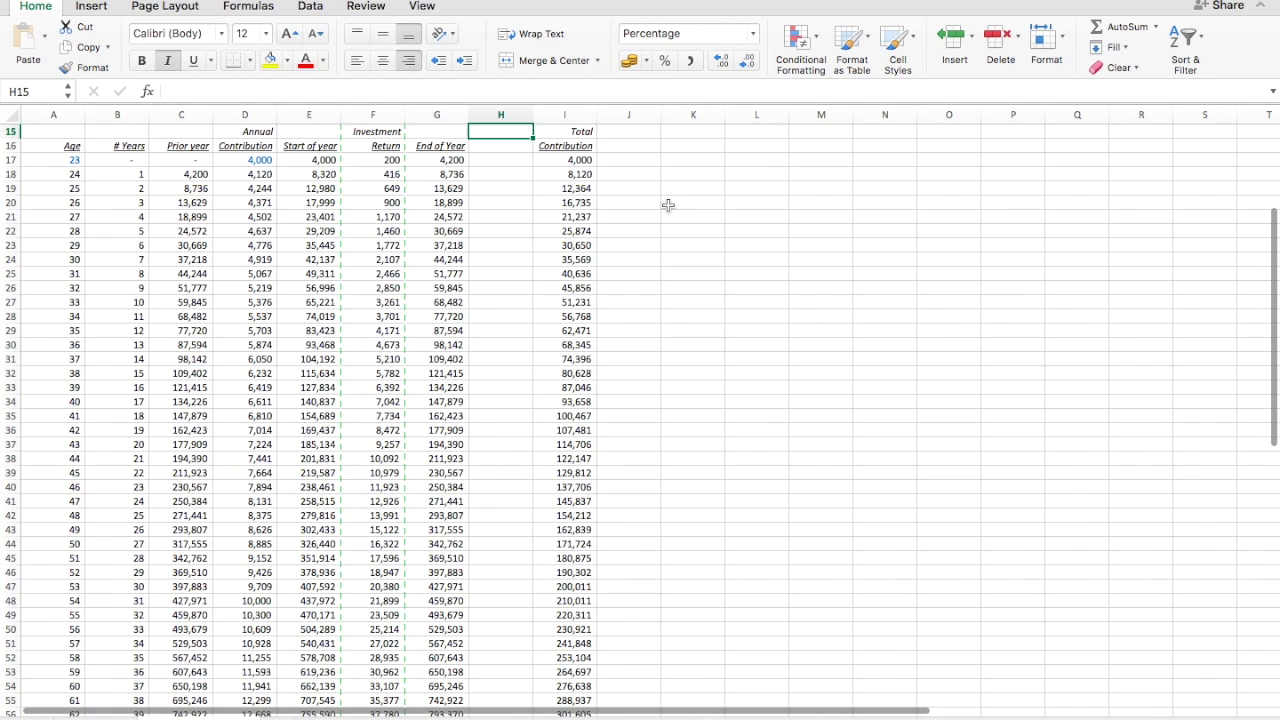
pyautogui.press('Right')
pyautogui.press('Right')
pyautogui.press('Right')
pyautogui.hotkey('ctrl', 'v')
pyautogui.hotkey('ctrl', 'Up')
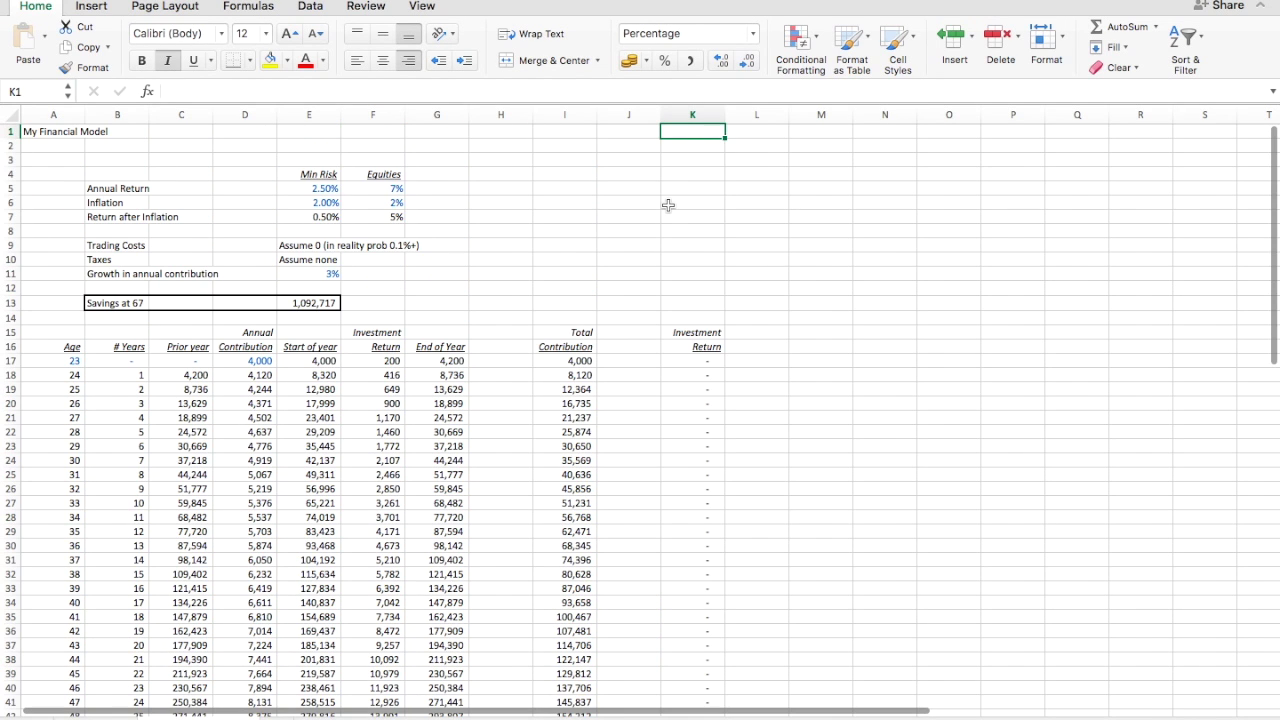
pyautogui.press('Down')
pyautogui.press('Down')
pyautogui.hotkey('ctrl', 'Down')
# Head the new columns 'Allocation', with subheadings 'Min Risk' in K16 and 'Equities' in L16
pyautogui.write('A')
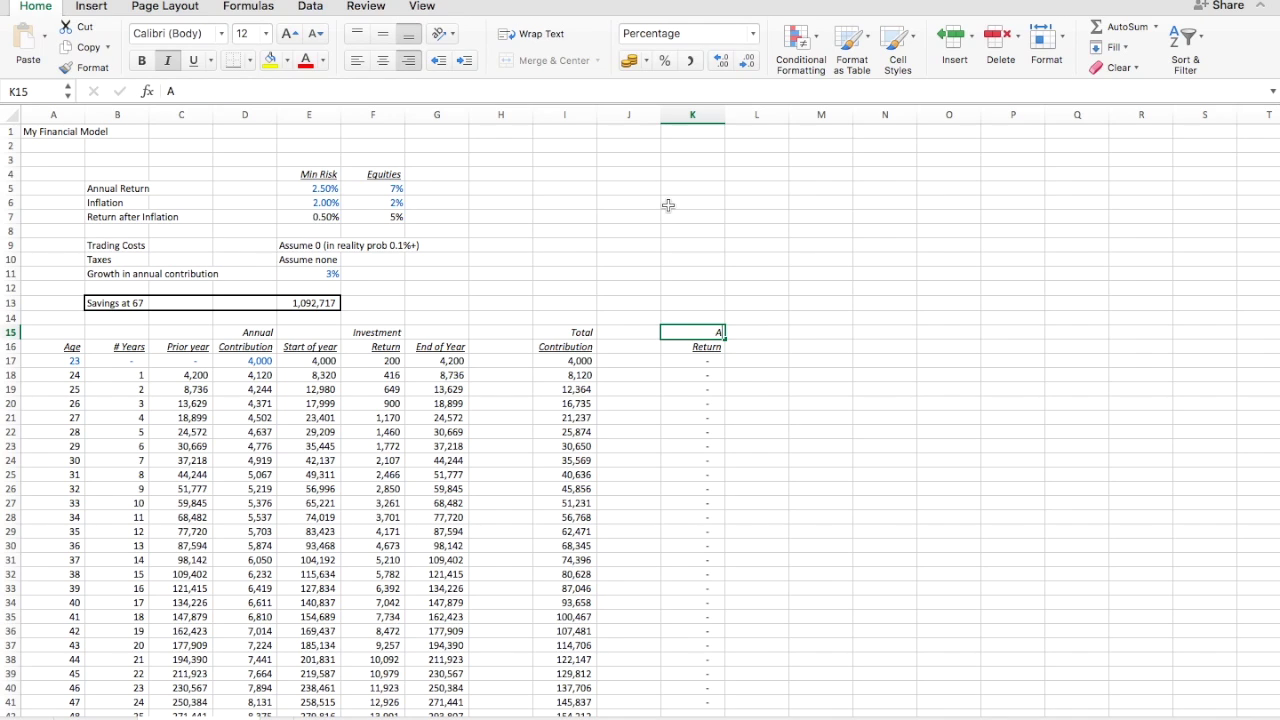
pyautogui.write('llocation')
pyautogui.press('Return')
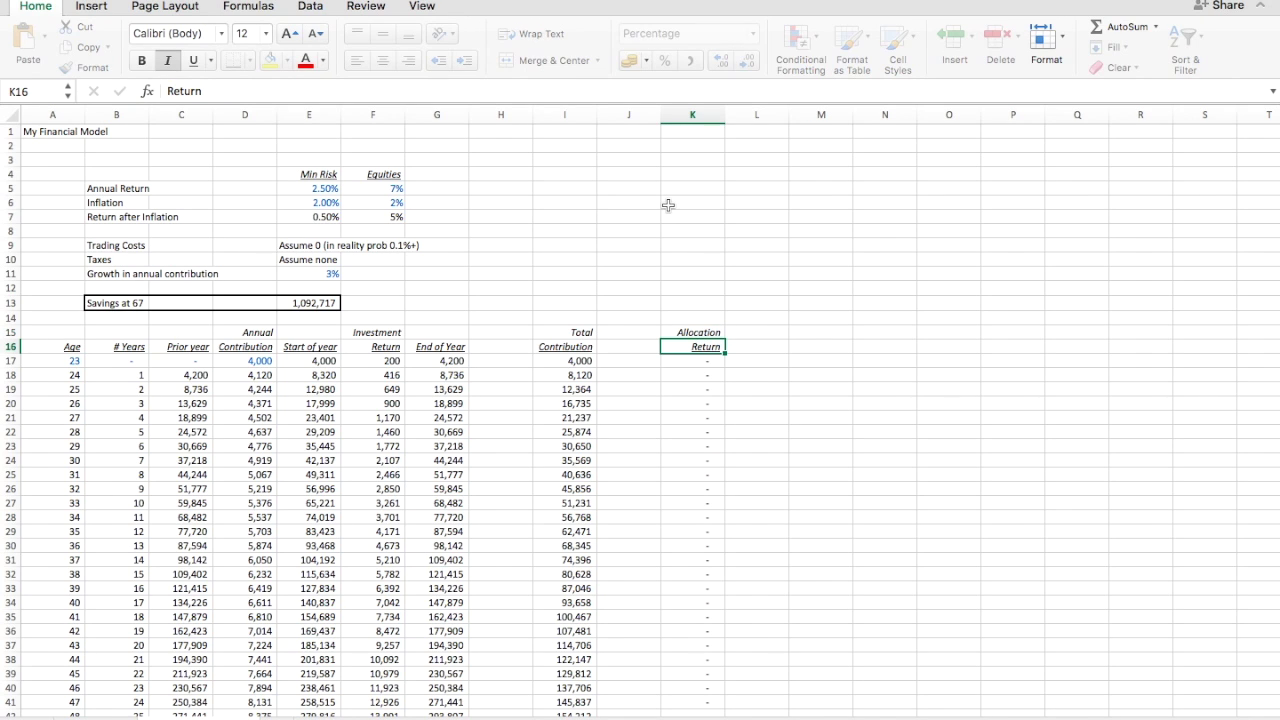
pyautogui.write('Min Risk')
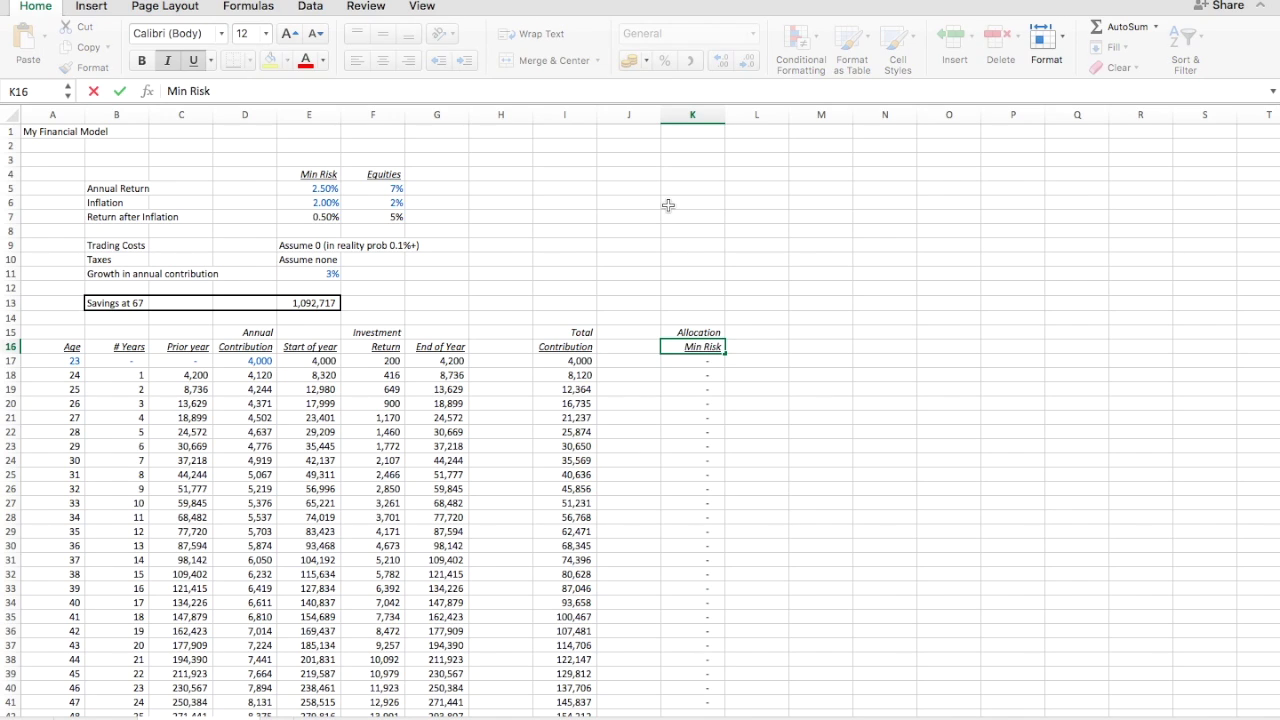
pyautogui.press('Return')
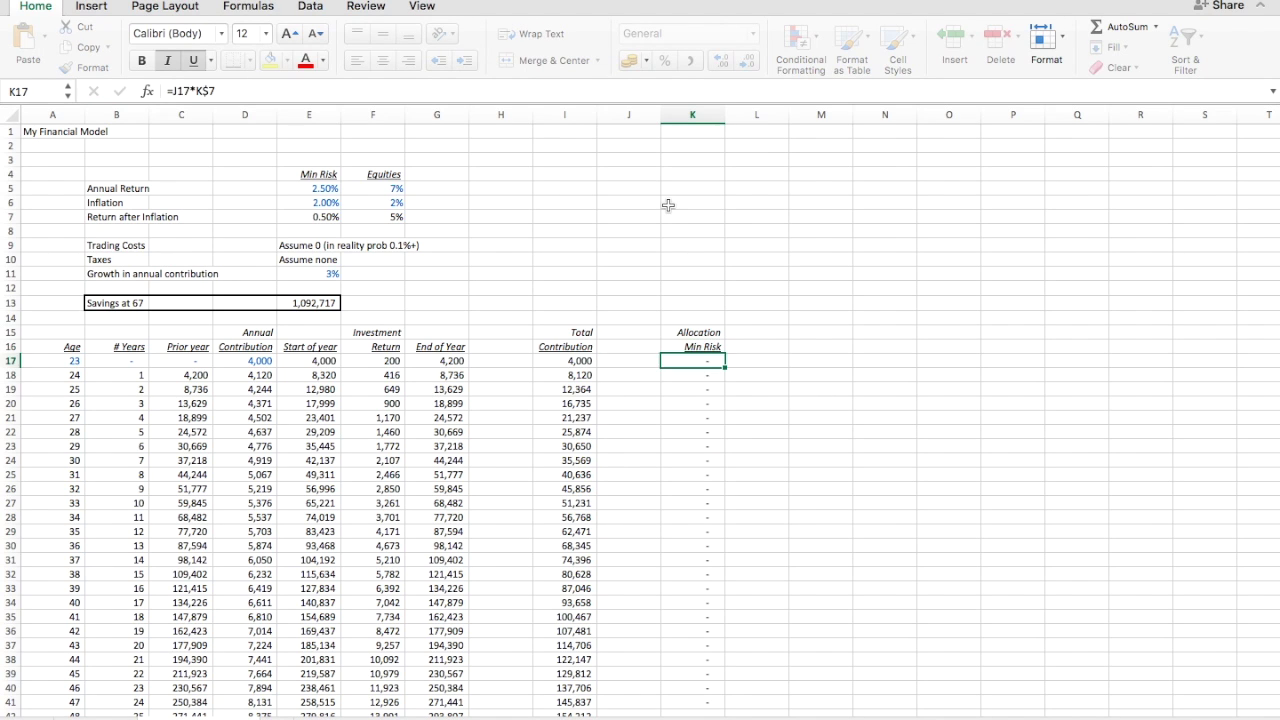
pyautogui.press('Up')
pyautogui.press('super+c')
pyautogui.press('Right')
pyautogui.press('super+v')
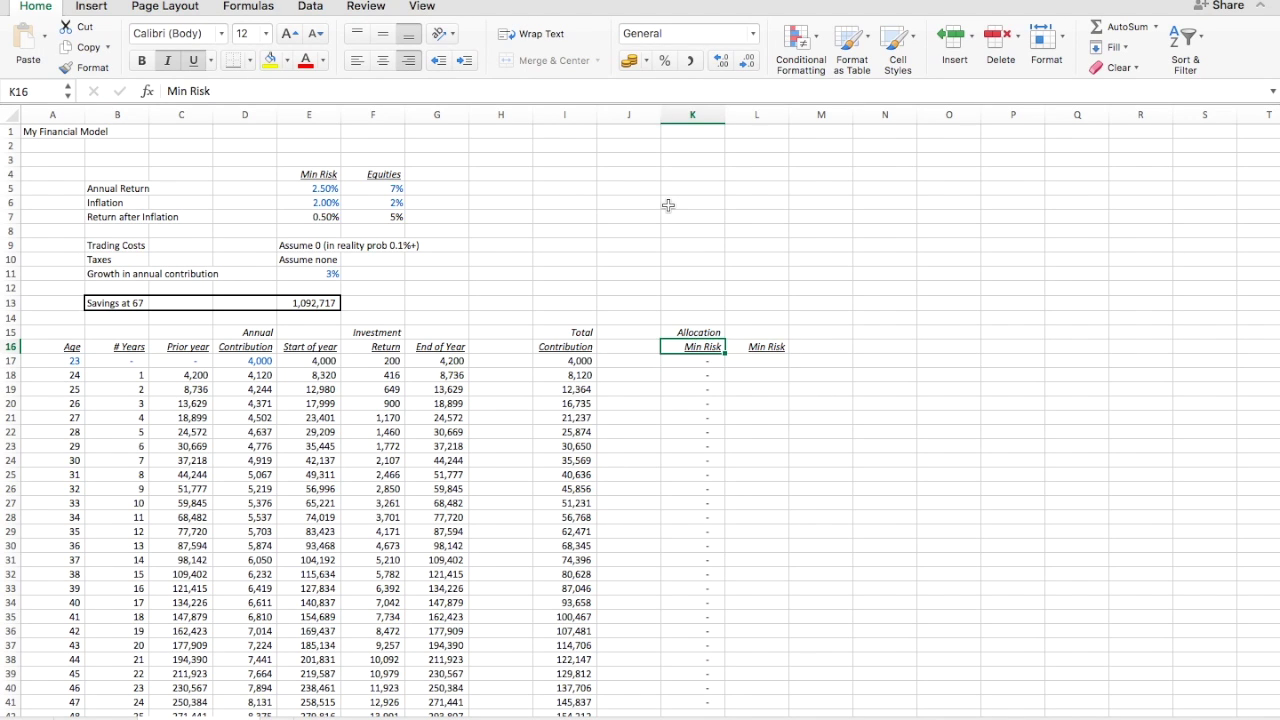
pyautogui.write('Equities')
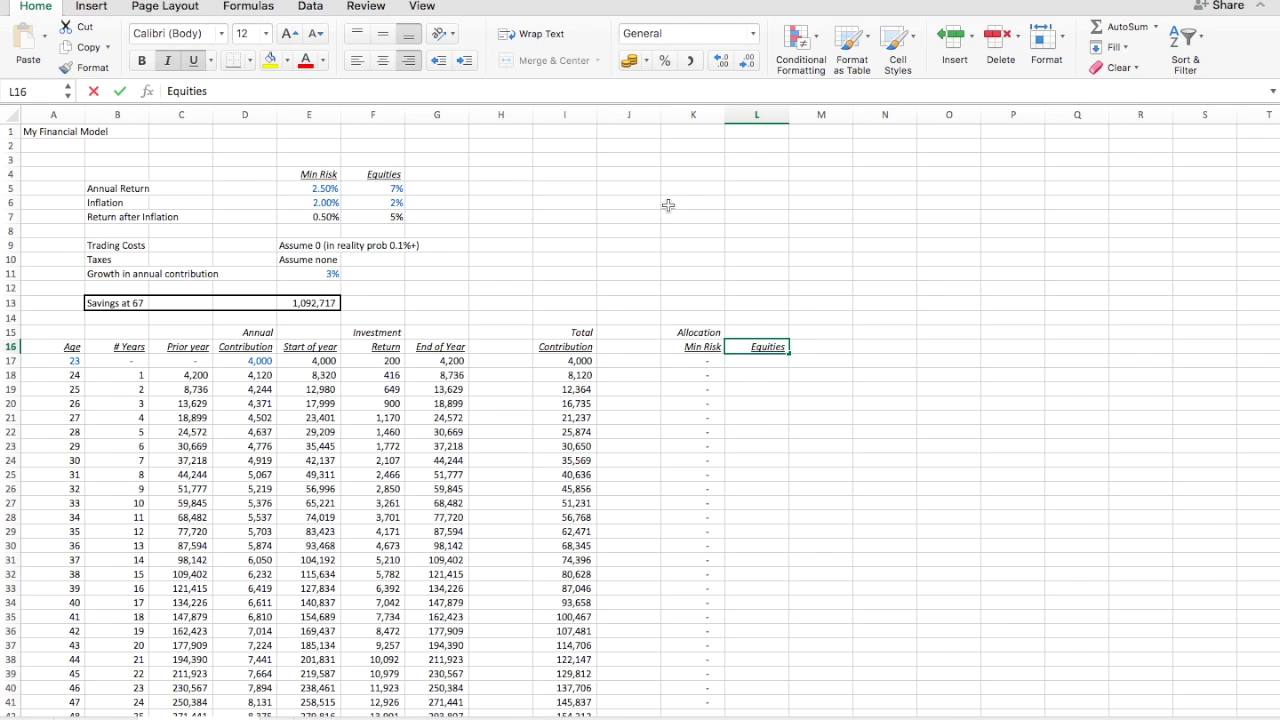
pyautogui.press('Return')
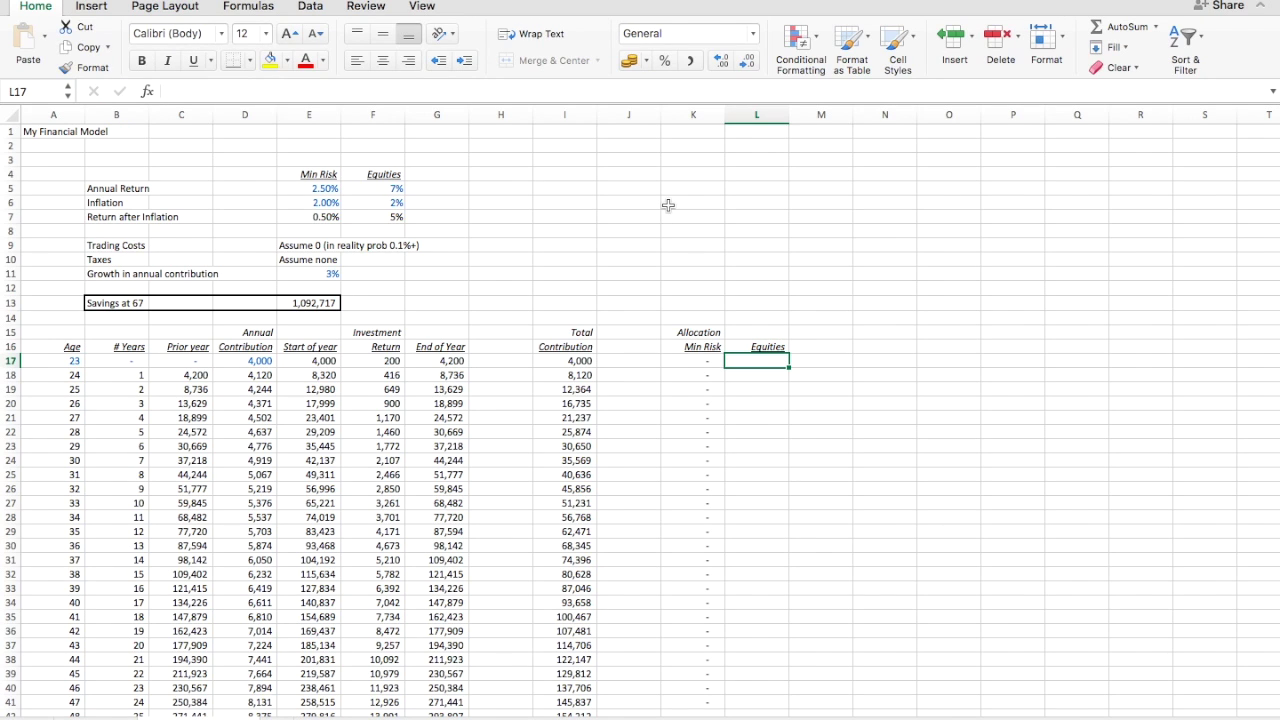
# Enter 0 in K17 as the first Min Risk allocation, formatted as a percentage
pyautogui.press('Left')
pyautogui.write('0')
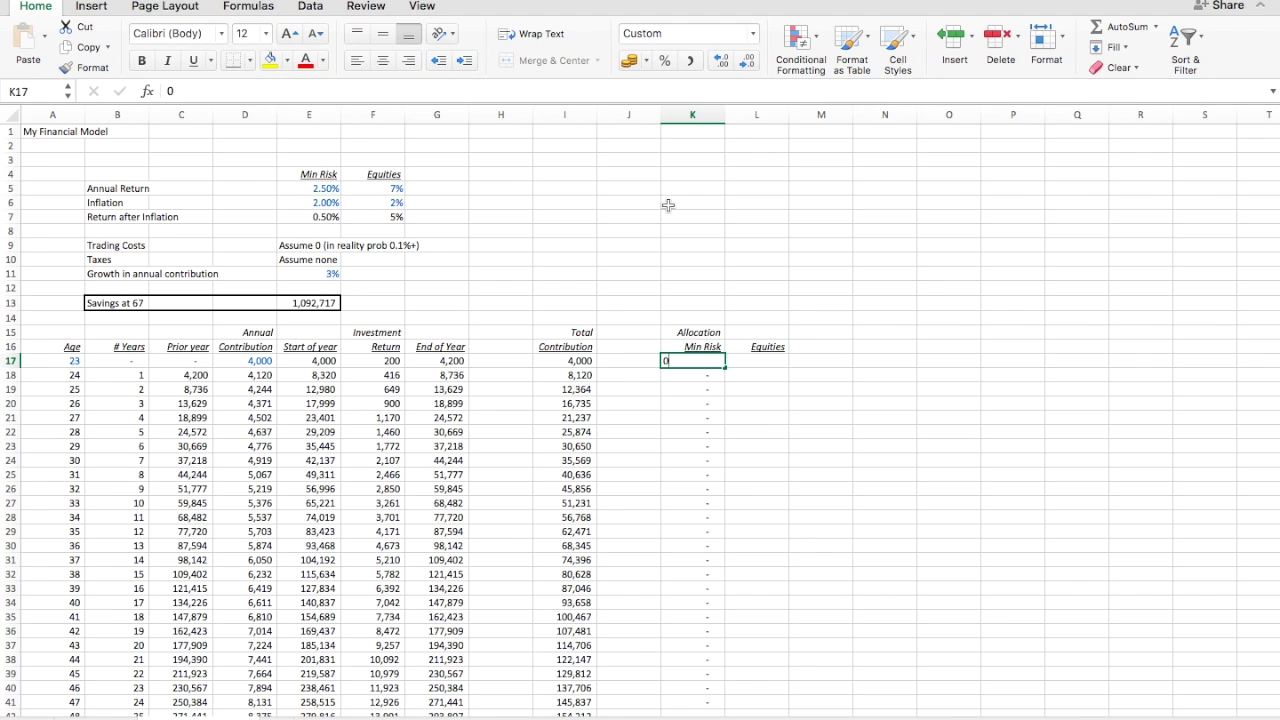
pyautogui.press('Return')
pyautogui.press('Up')
pyautogui.click(664, 61)
# Colour the K17 input blue and set L17 to =100%-K17
pyautogui.click(321, 64)
pyautogui.click(424, 262)
pyautogui.press('Down')
pyautogui.press('Up')
pyautogui.press('Right')
pyautogui.hotkey('ctrl', 'r')
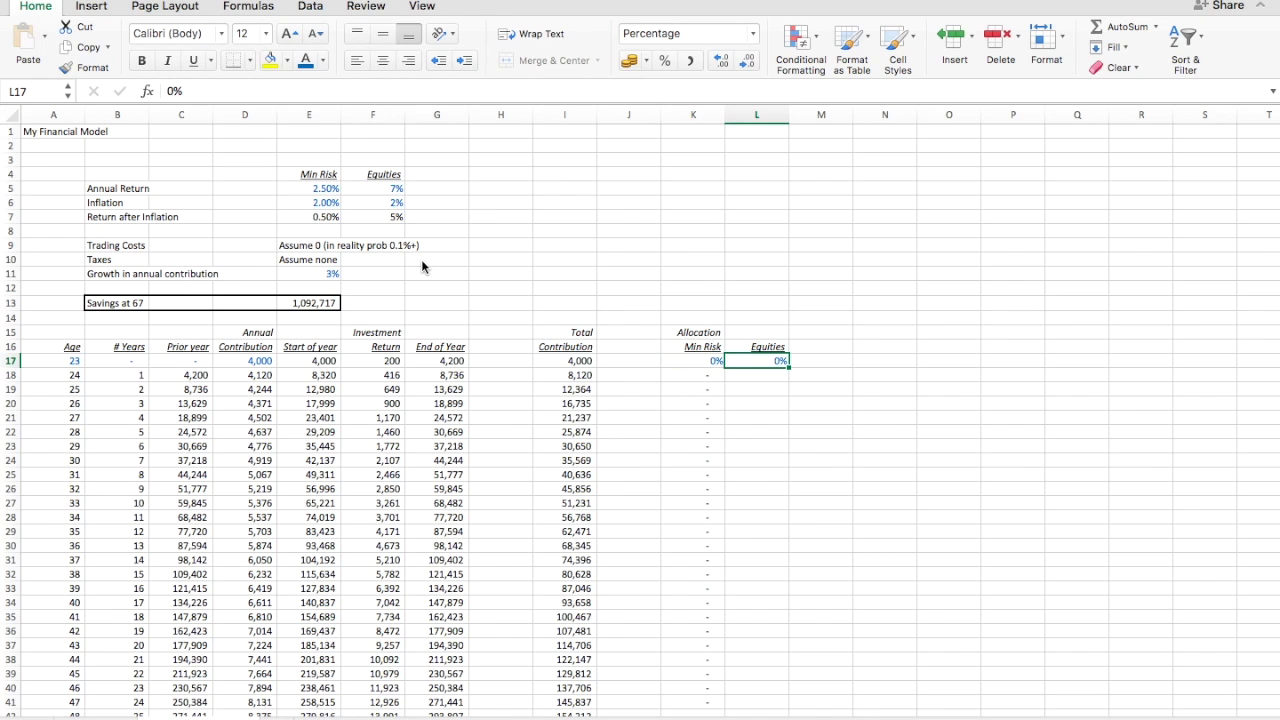
pyautogui.write('=1')
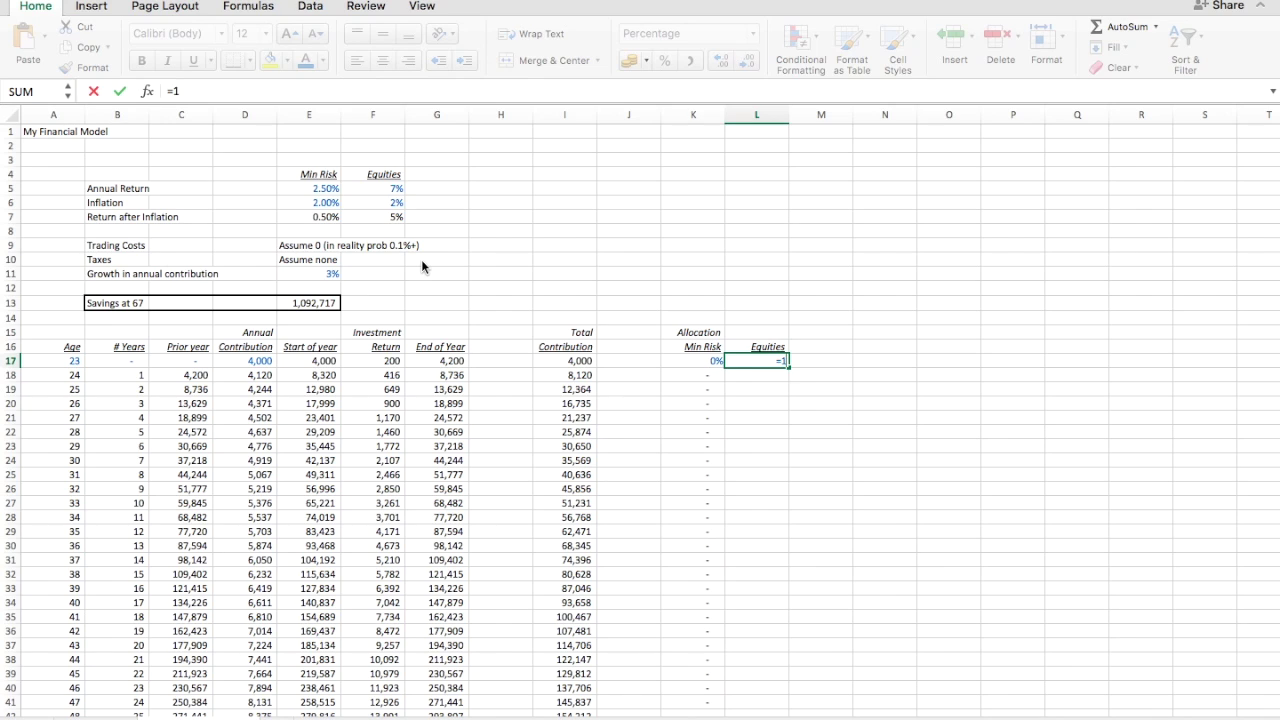
pyautogui.write('00%-')
pyautogui.press('Left')
pyautogui.press('Return')
pyautogui.press('Up')
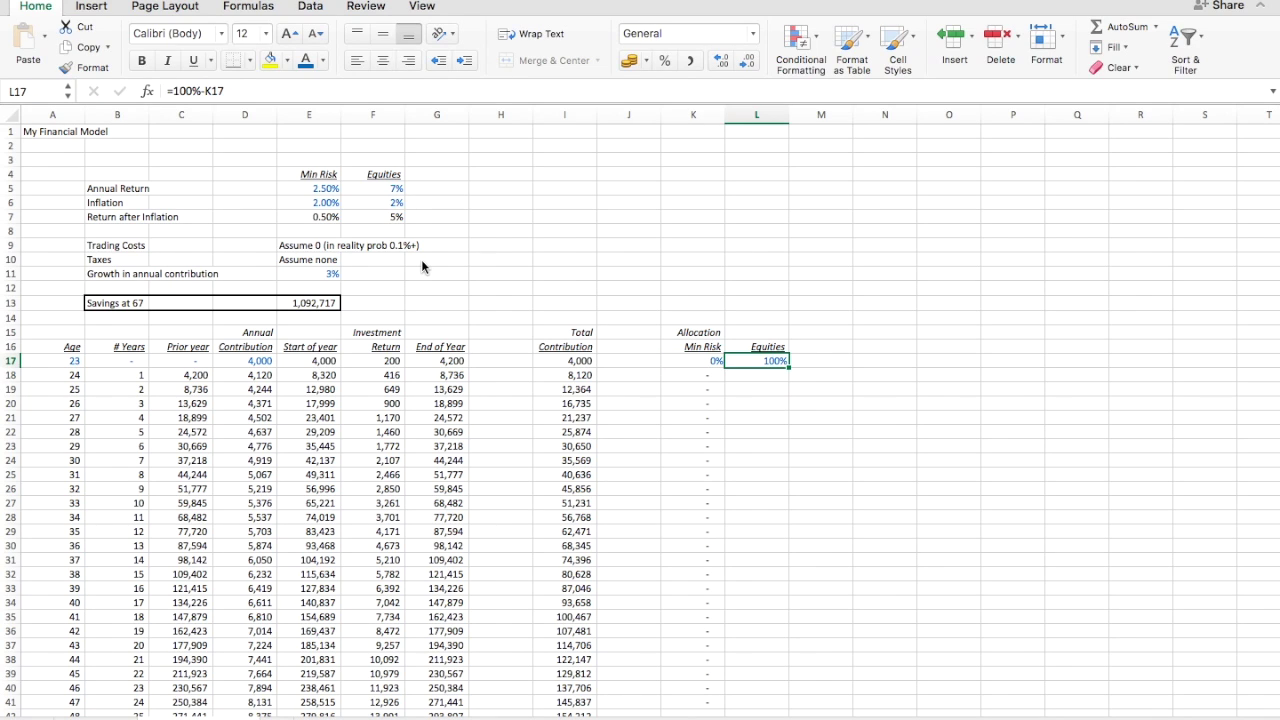
# Show both row 17 allocations with one decimal and make L17's formula text black
pyautogui.press('Left')
pyautogui.hotkey('shift', 'Right')
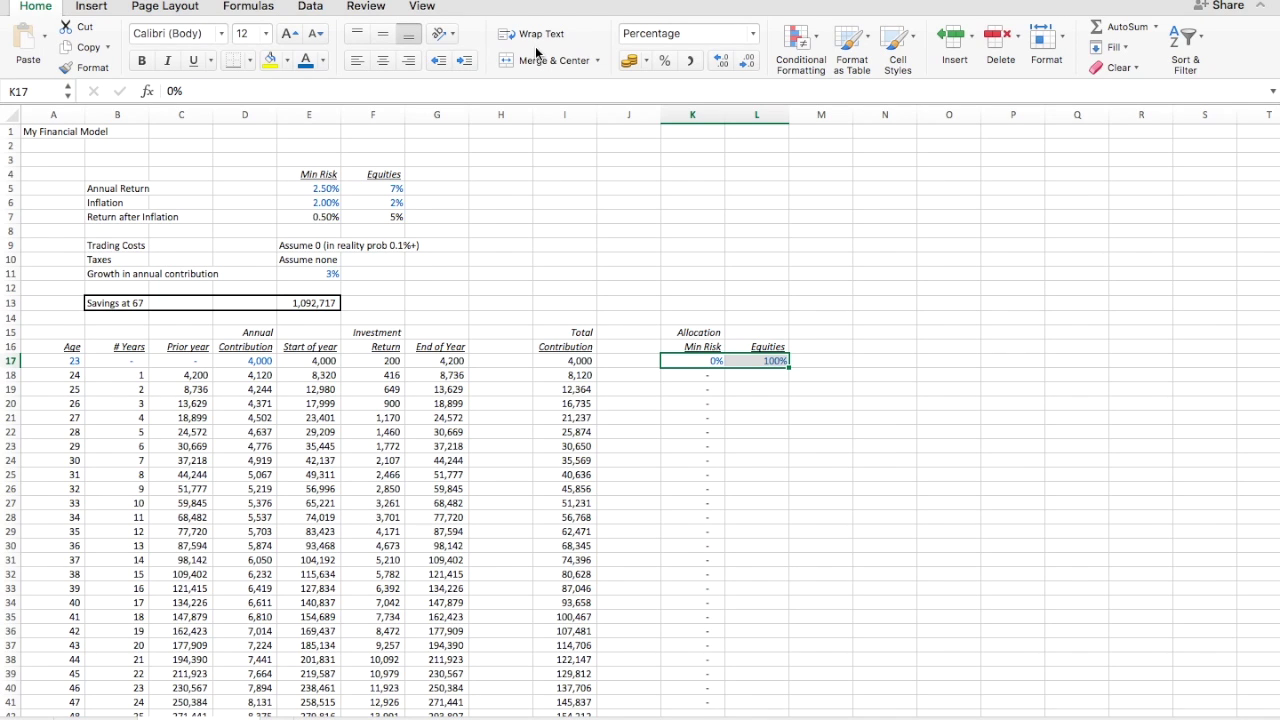
pyautogui.click(721, 61)
pyautogui.press('Down')
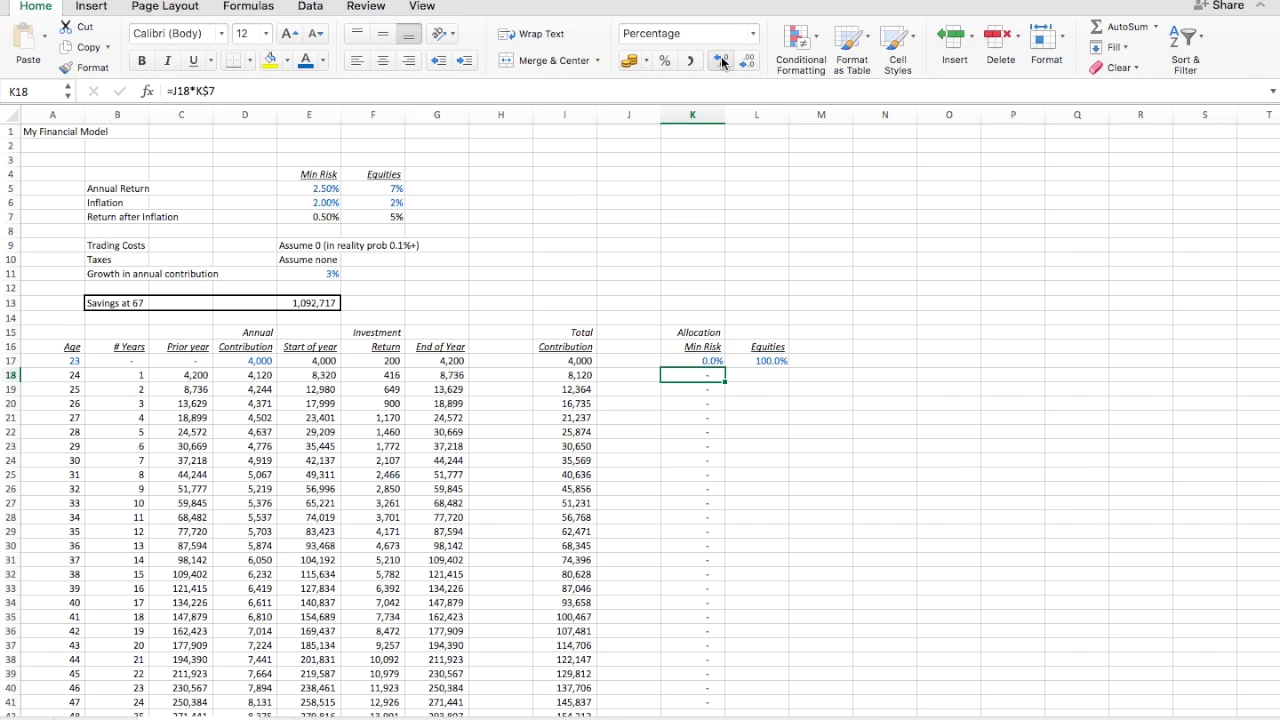
pyautogui.press('Up')
pyautogui.press('Right')
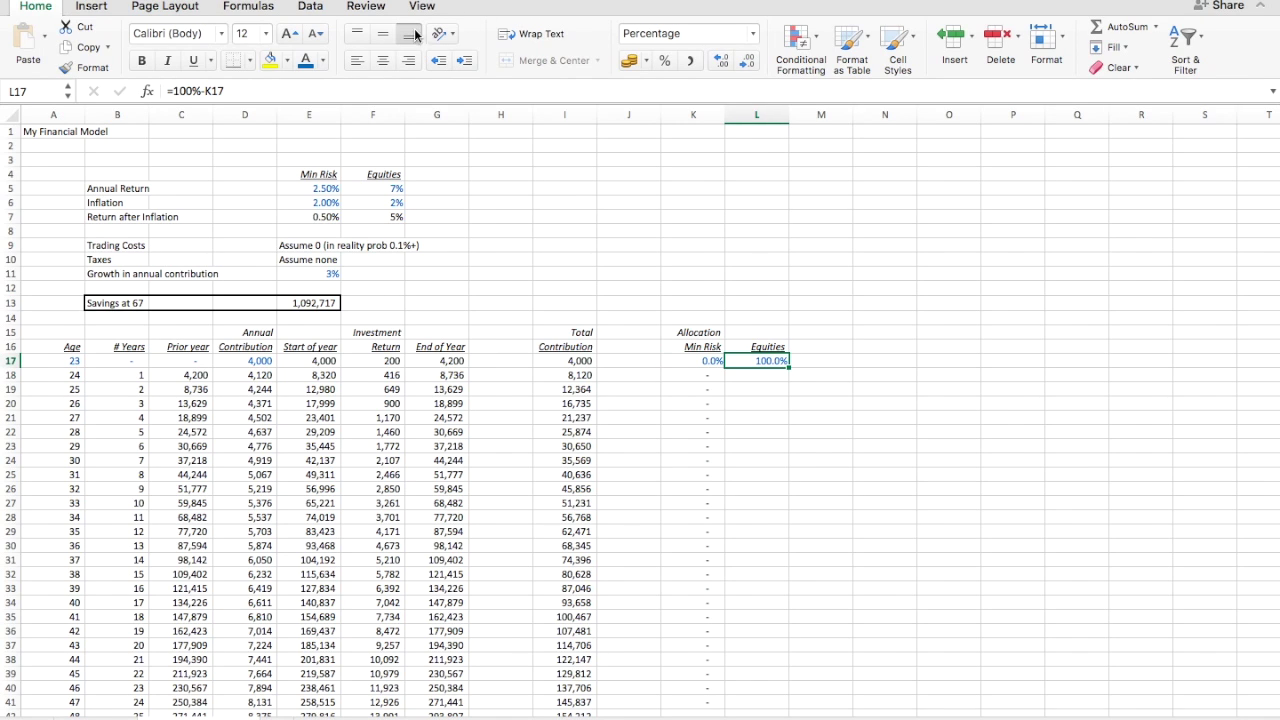
pyautogui.click(324, 61)
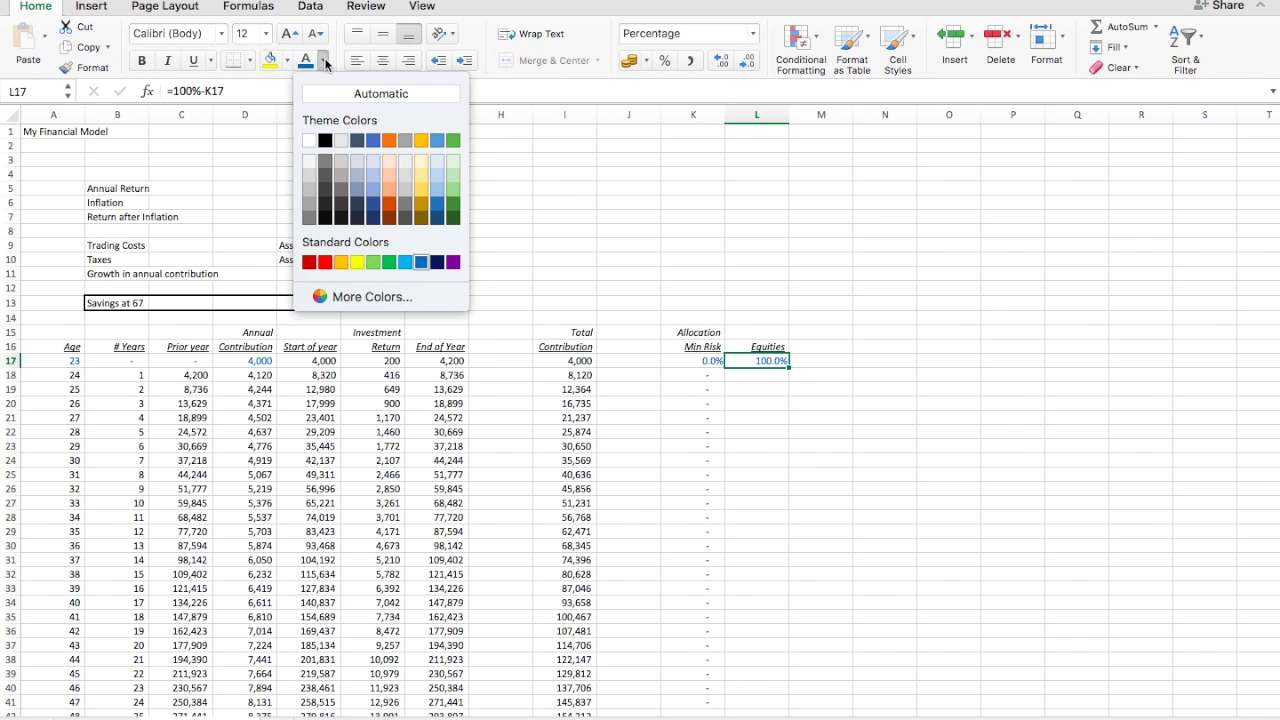
pyautogui.click(378, 93)
# Copy the row 17 allocations to row 18 and link K18 to K17 with =K17
pyautogui.press('Left')
pyautogui.press('Down')
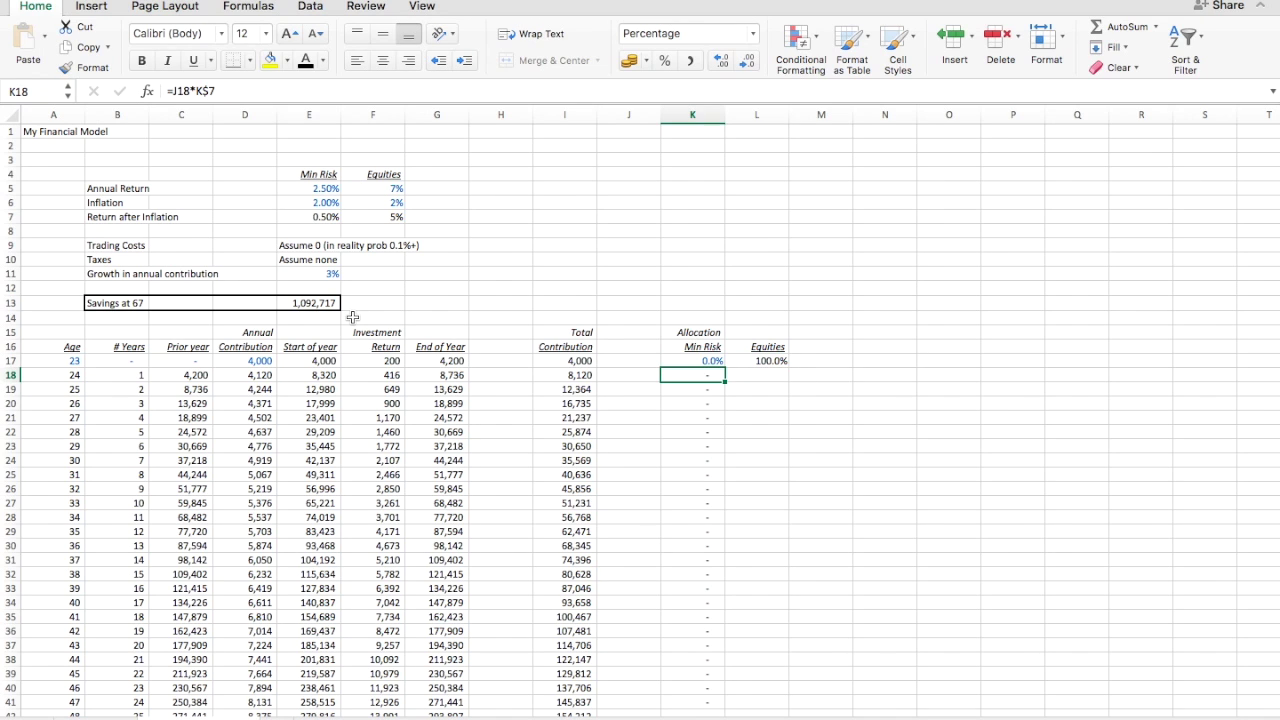
pyautogui.press('Up')
pyautogui.press('Right')
pyautogui.hotkey('shift', 'Left')
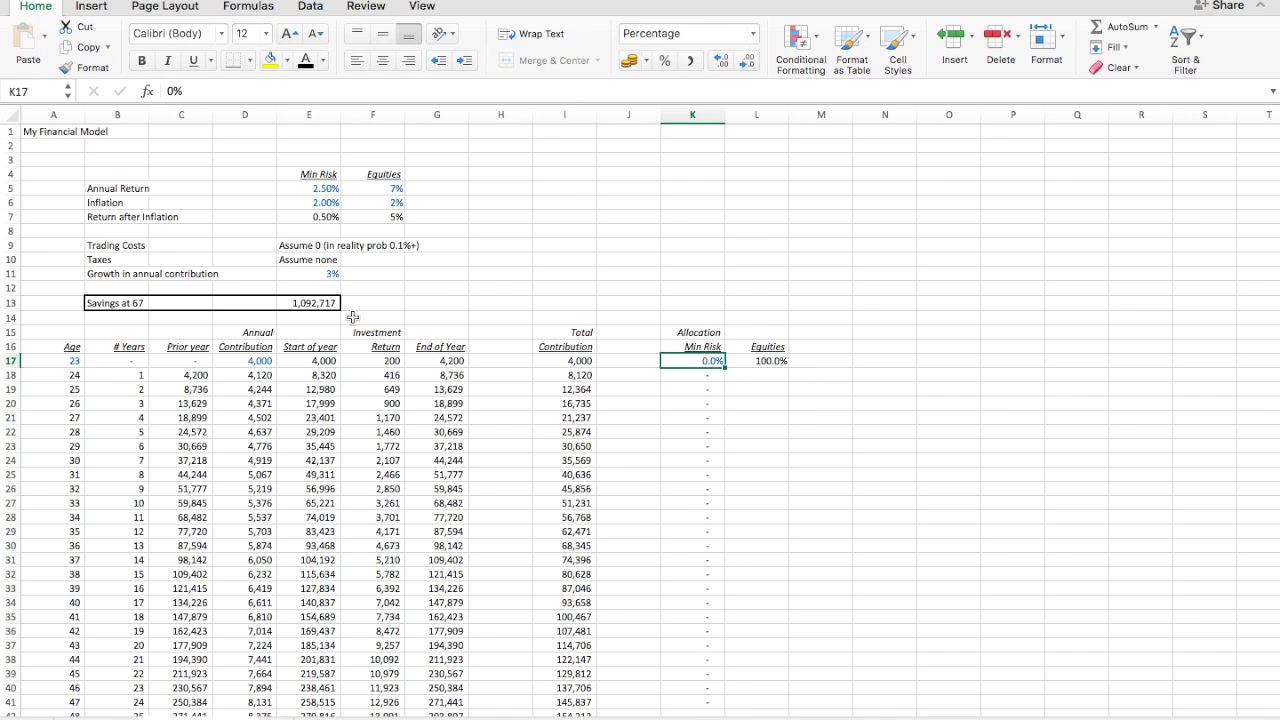
pyautogui.hotkey('ctrl', 'c')
pyautogui.press('Down')
pyautogui.press('Return')
pyautogui.press('Down')
pyautogui.press('Up')
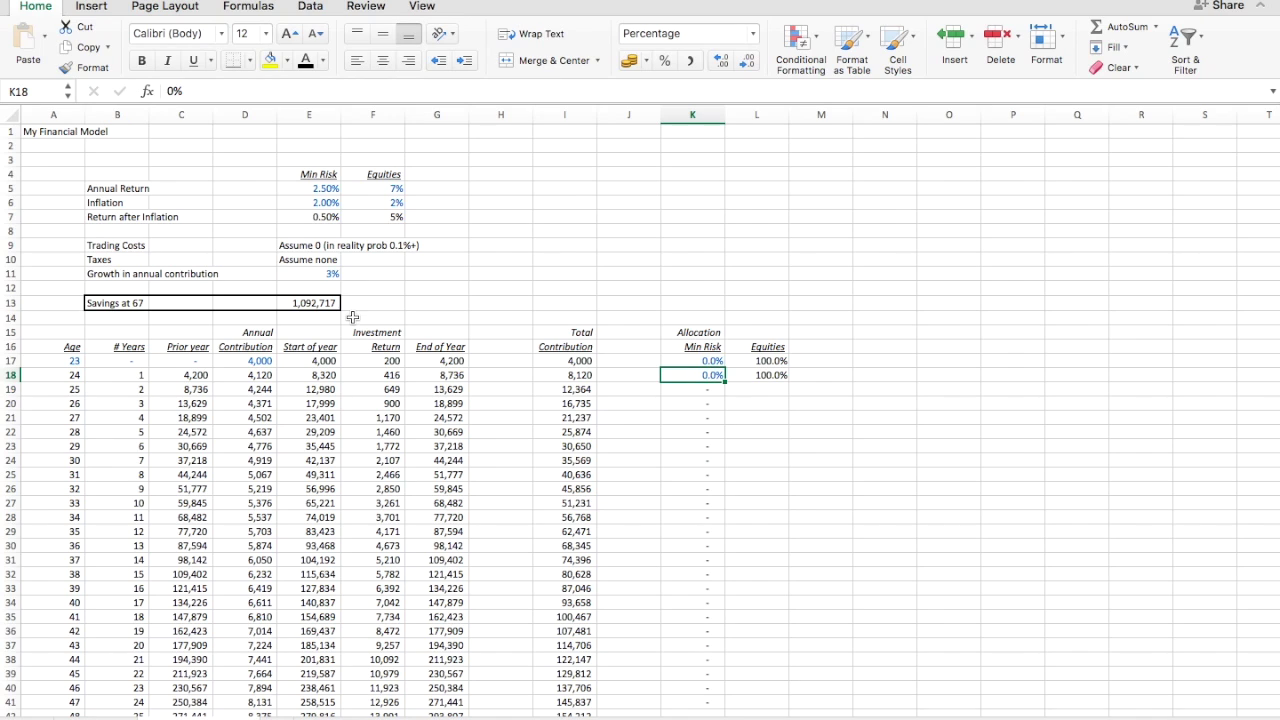
pyautogui.write('=')
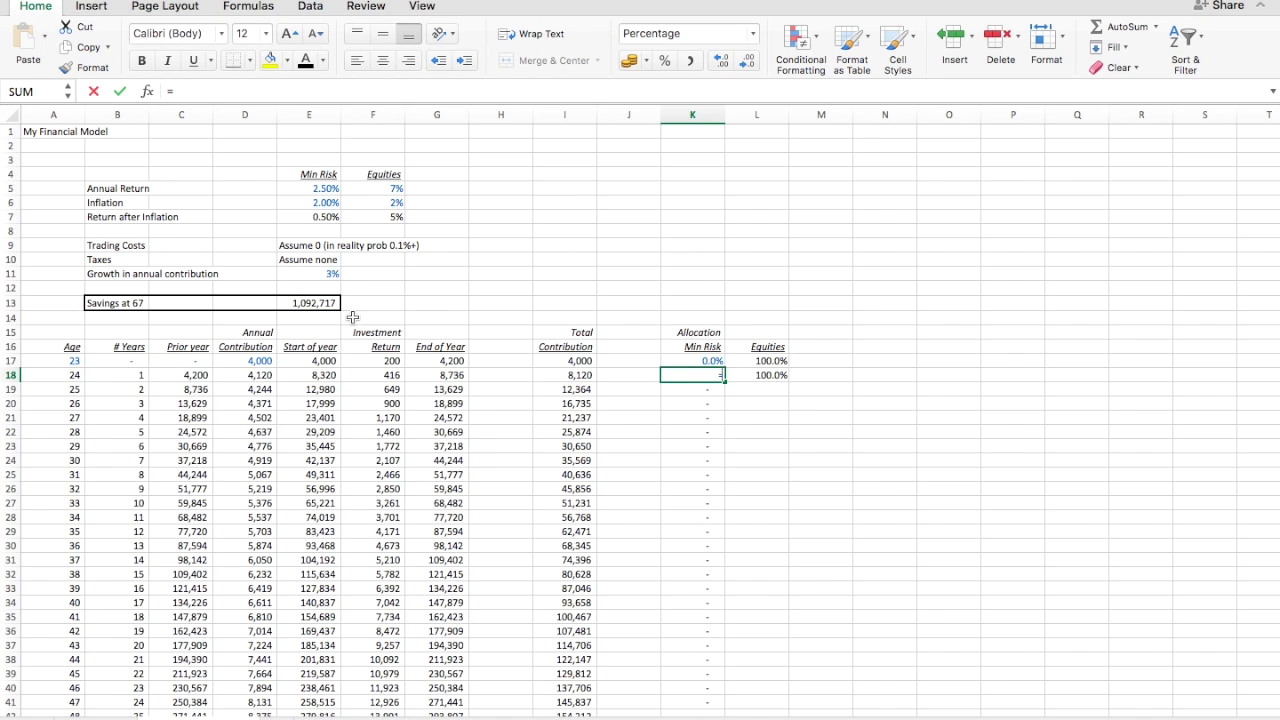
pyautogui.press('Up')
pyautogui.press('Return')
pyautogui.press('Up')
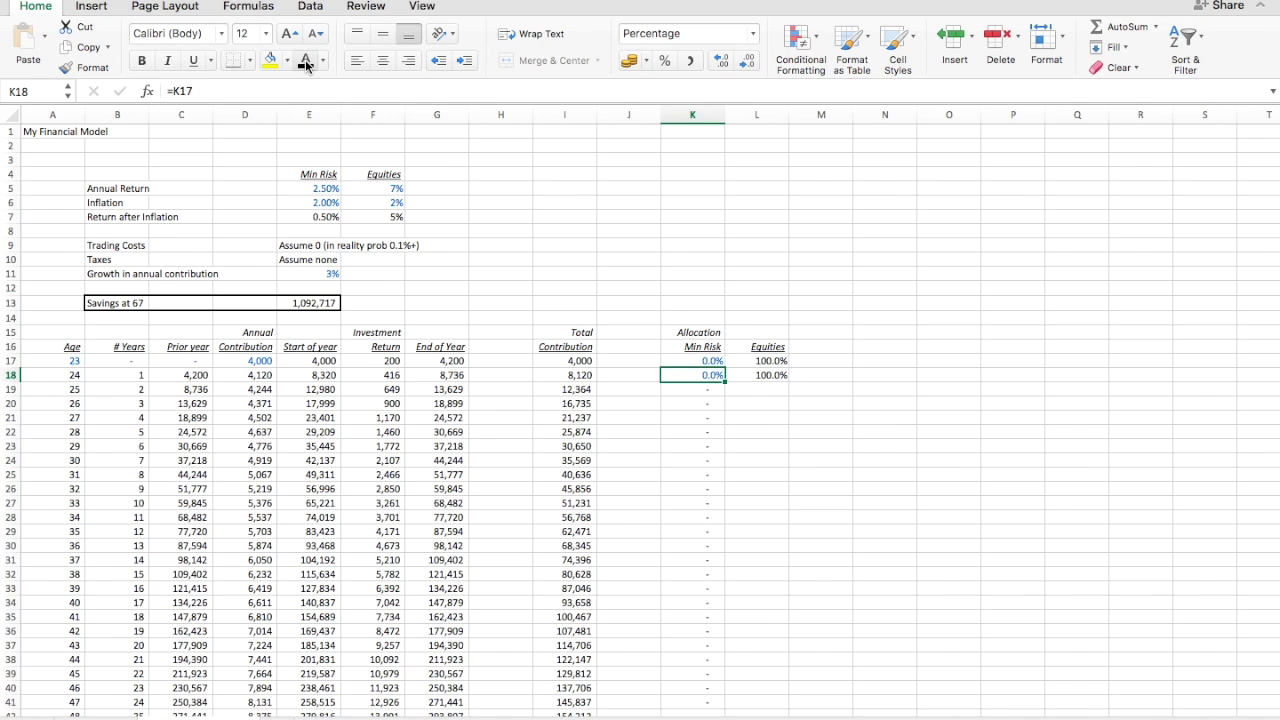
# Fill the row 18 allocations down every age row, giving 0.0% and 100.0%
pyautogui.hotkey('ctrl', 'shift', 'Right')
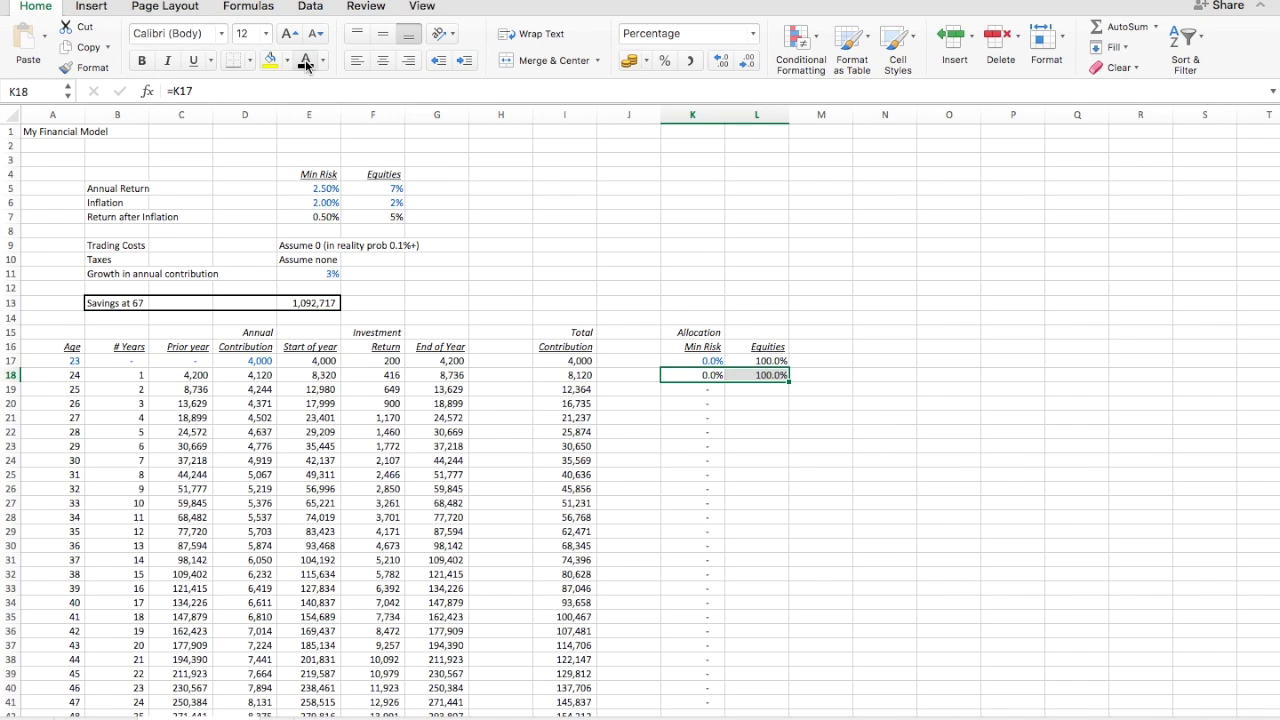
pyautogui.hotkey('ctrl', 'shift', 'Right')
pyautogui.press('Left')
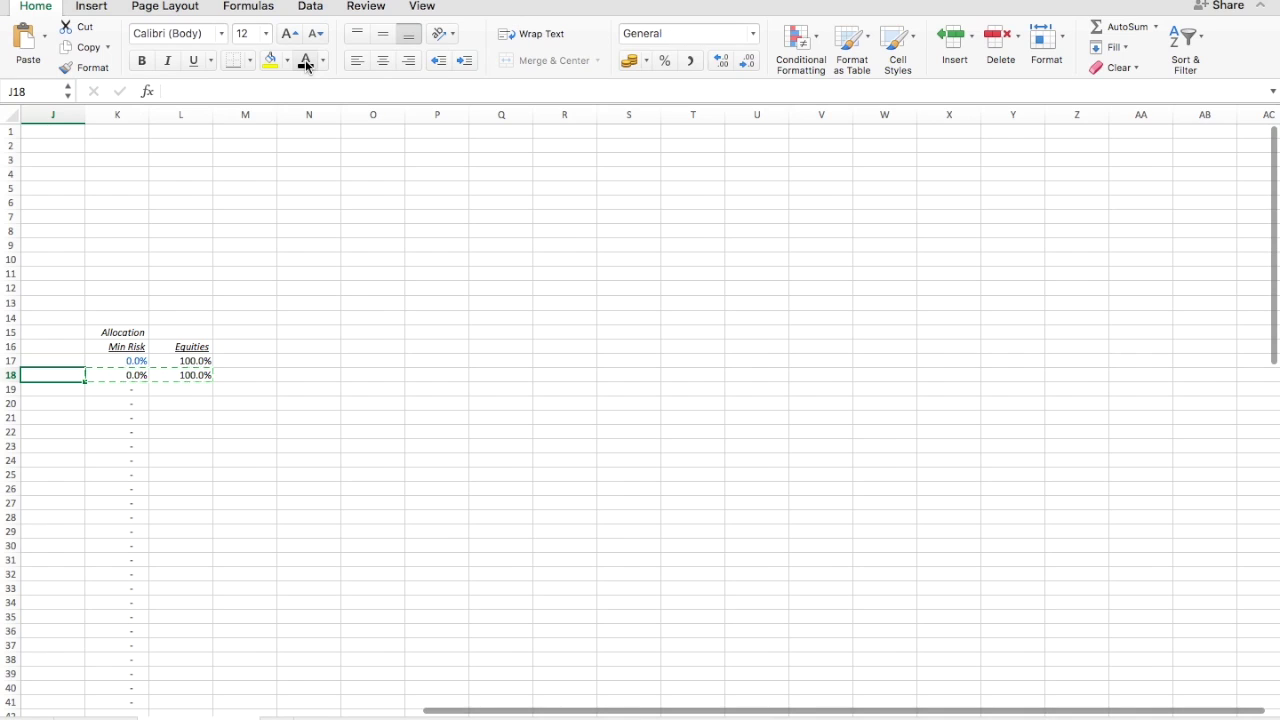
pyautogui.press('Right')
pyautogui.hotkey('shift', 'Right')
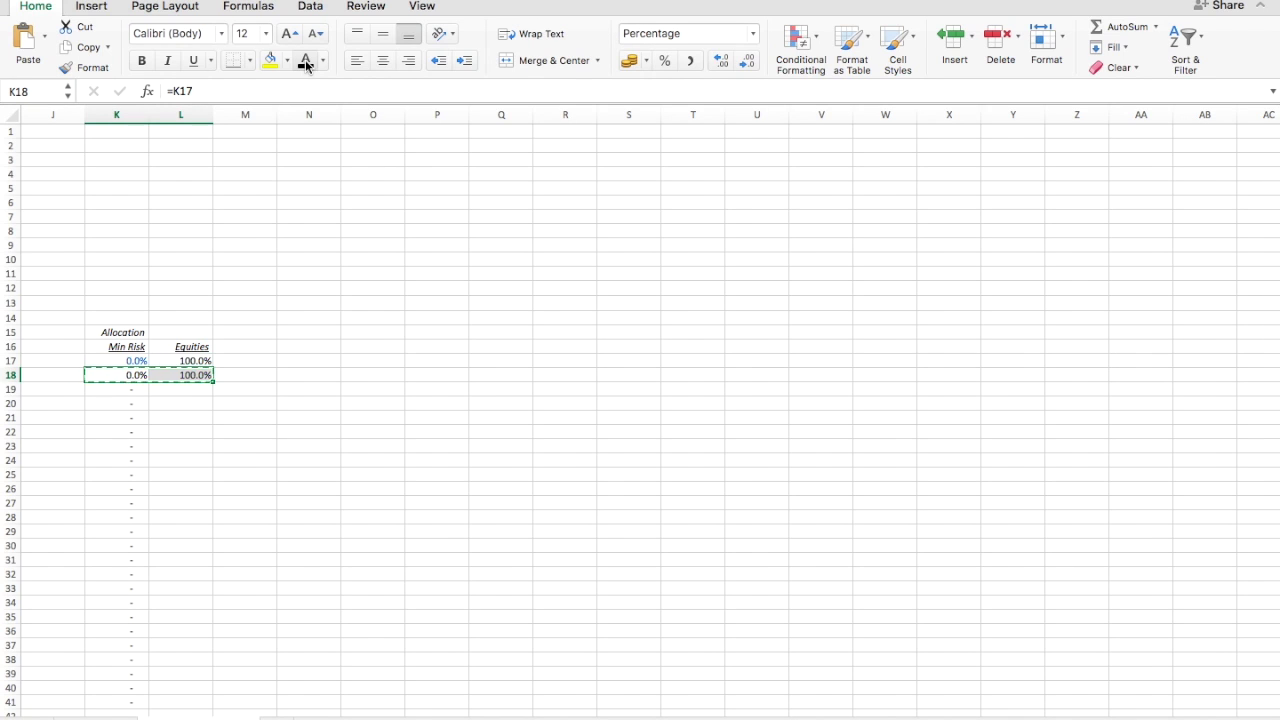
pyautogui.hotkey('ctrl', 'shift', 'Down')
pyautogui.press('Return')
pyautogui.press('Up')
# Merge and centre the Allocation heading across K15:L15
pyautogui.press('Left')
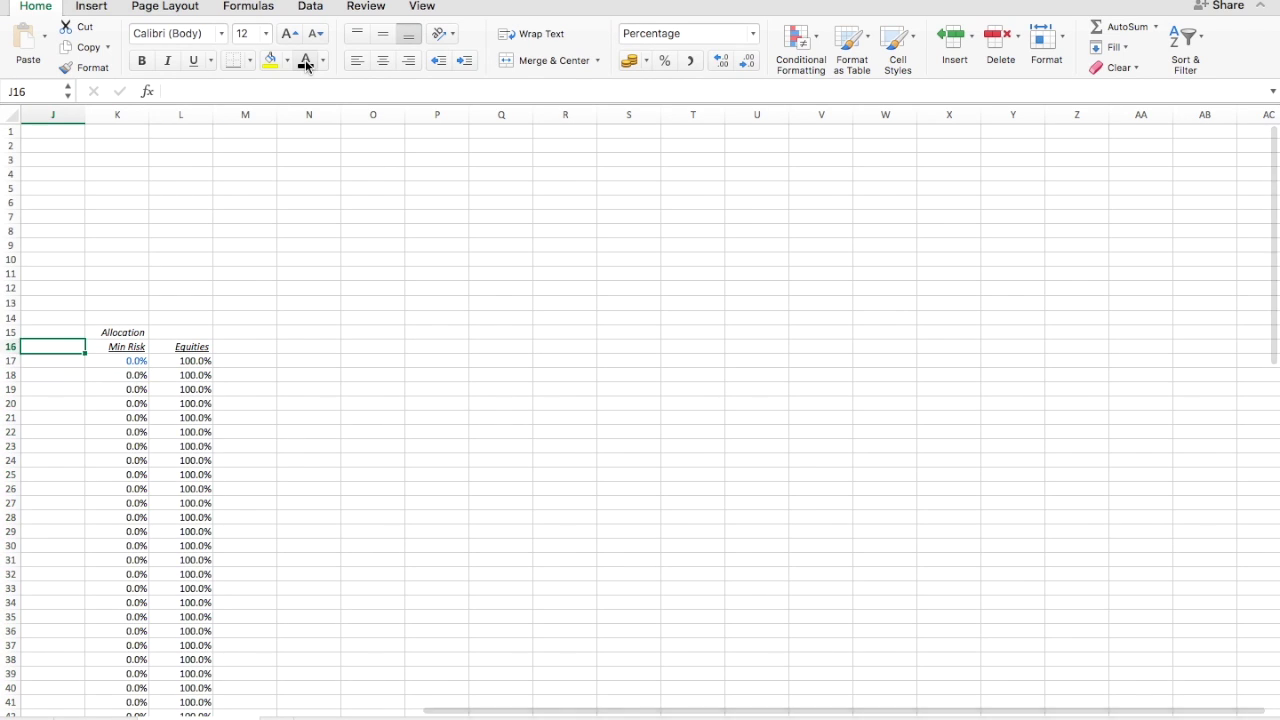
pyautogui.press('Up')
pyautogui.press('Up')
pyautogui.press('Up')
pyautogui.hotkey('ctrl', 'Home')
pyautogui.press('Down')
pyautogui.press('Down')
pyautogui.press('Down')
pyautogui.press('Down')
pyautogui.press('Down')
pyautogui.press('Down')
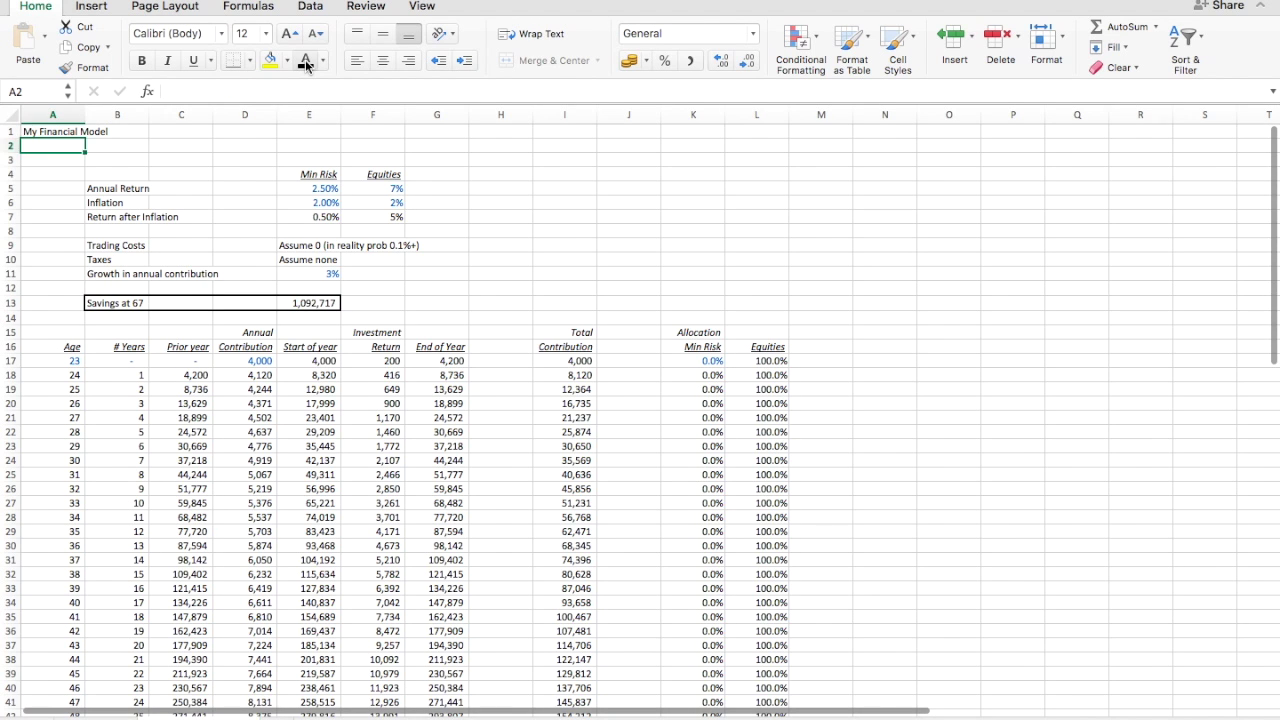
pyautogui.press('Right')
pyautogui.press('Right')
pyautogui.press('Right')
pyautogui.press('Right')
pyautogui.press('Right')
pyautogui.press('Right')
pyautogui.press('Down')
pyautogui.press('Down')
pyautogui.press('Down')
pyautogui.press('Down')
pyautogui.press('Down')
pyautogui.press('Down')
pyautogui.press('Down')
pyautogui.press('Down')
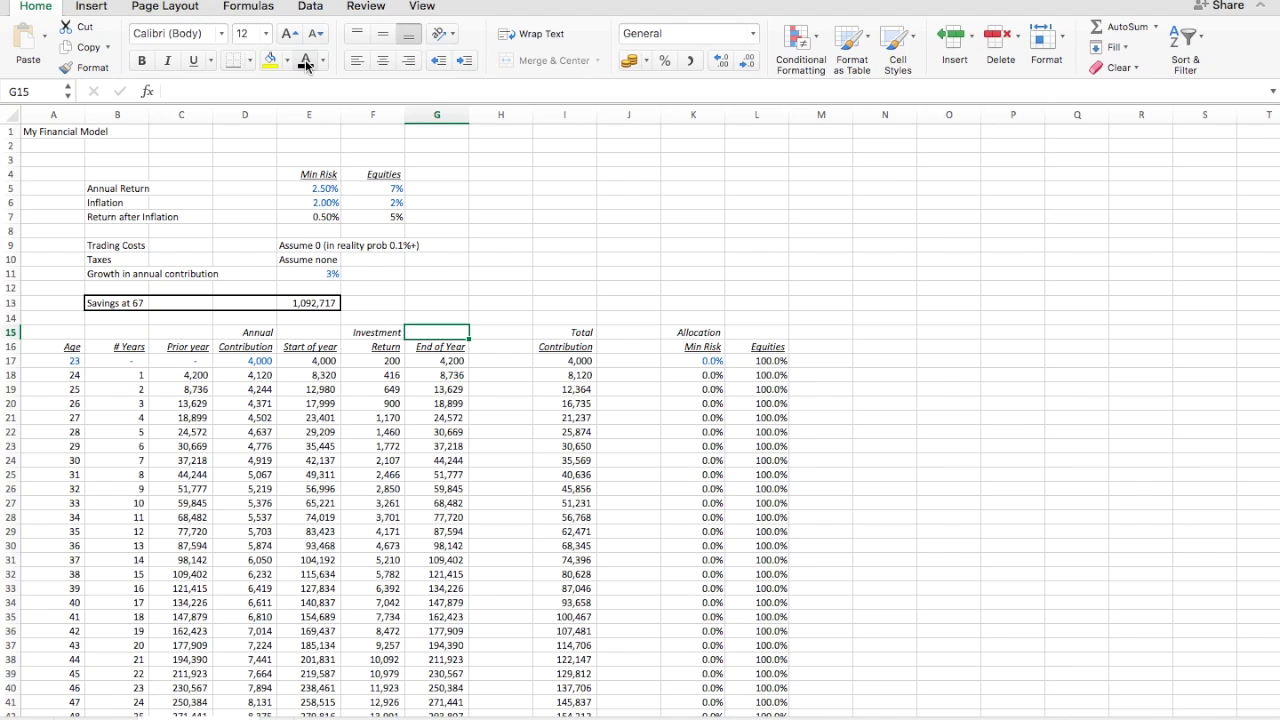
pyautogui.press('Right')
pyautogui.press('Right')
pyautogui.press('Right')
pyautogui.press('Right')
pyautogui.hotkey('shift', 'Right')
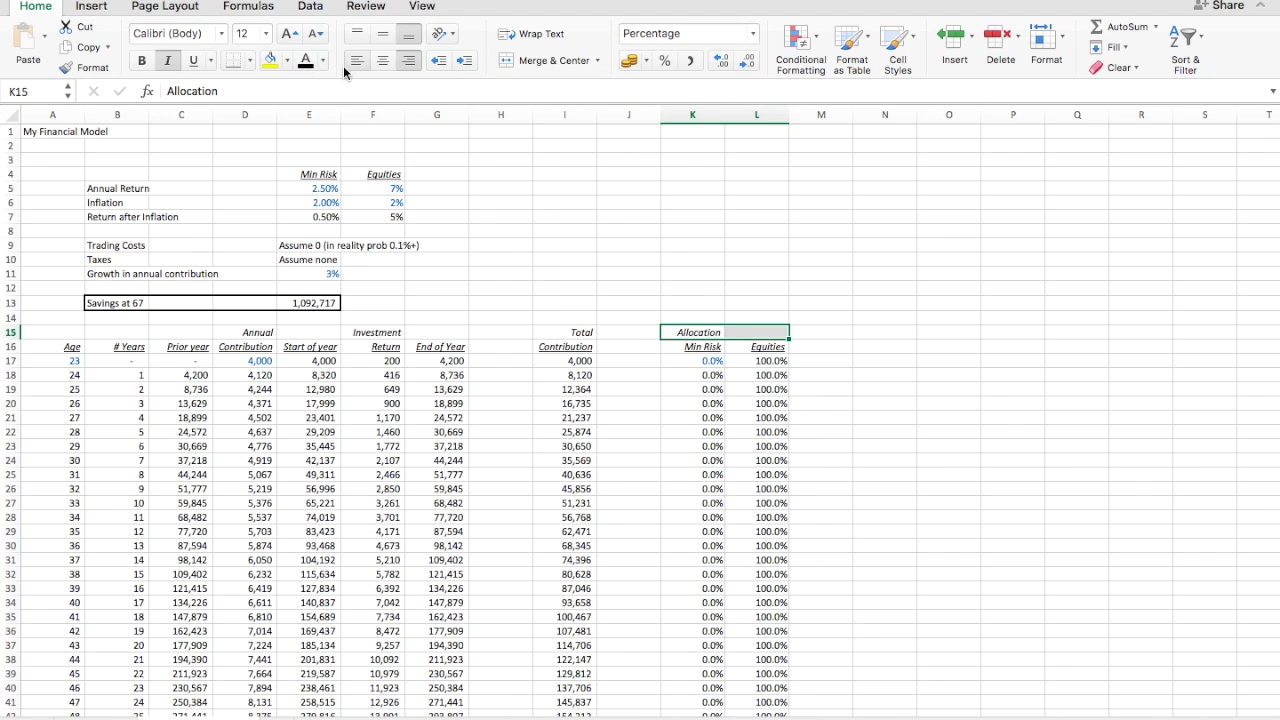
pyautogui.click(509, 62)
pyautogui.press('Down')
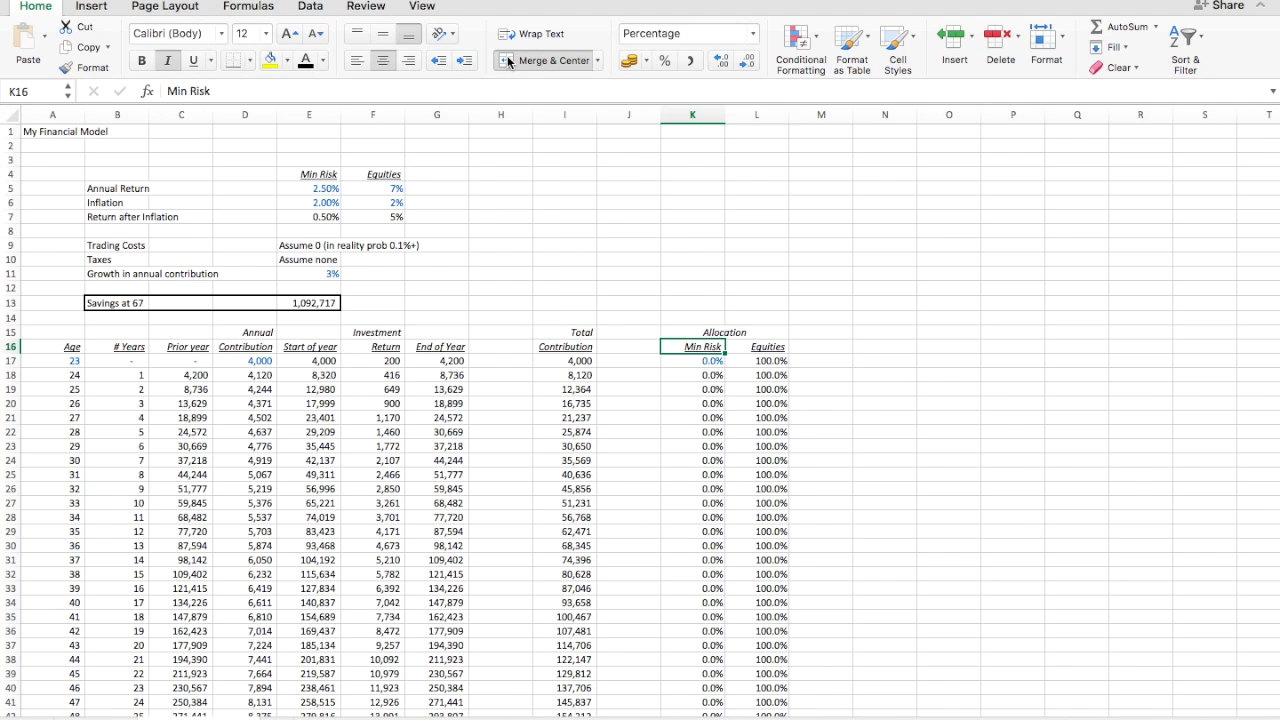
pyautogui.press('Up')
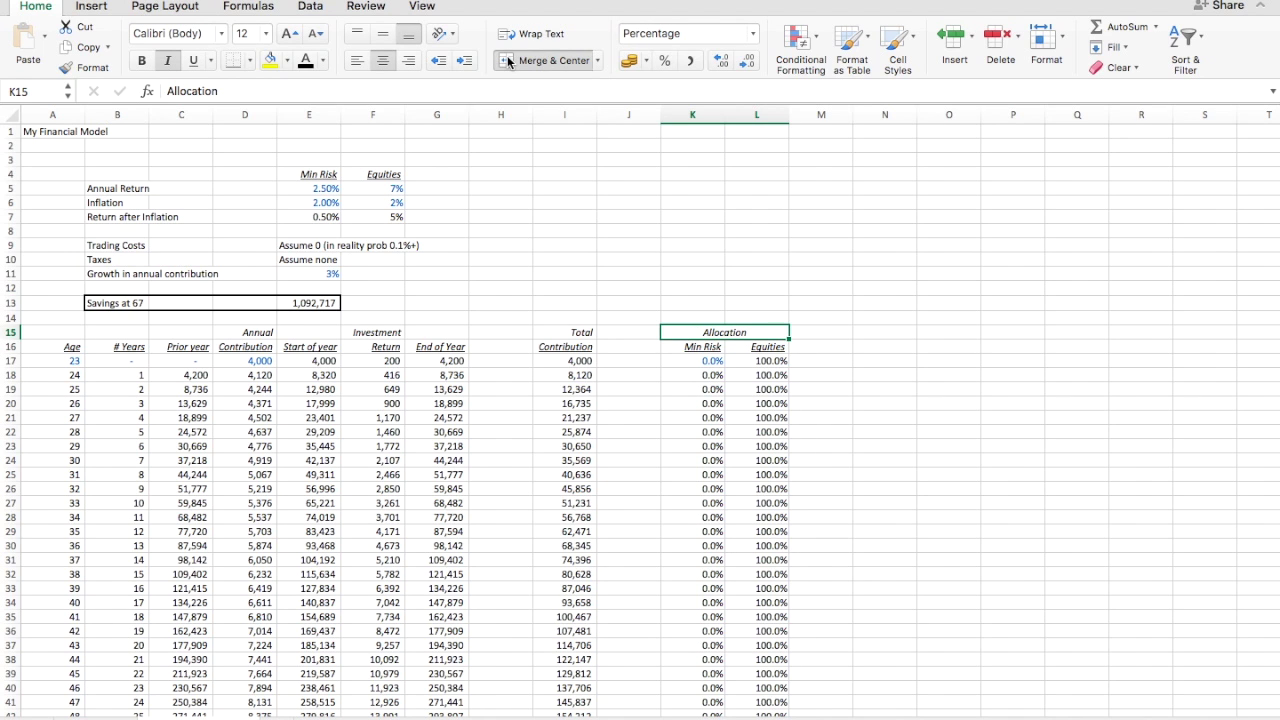
pyautogui.hotkey('ctrl', 'shift', 'Down')
# Copy the allocation block into columns N:O and retitle it 'Allocation Amounts'
pyautogui.hotkey('ctrl', 'c')
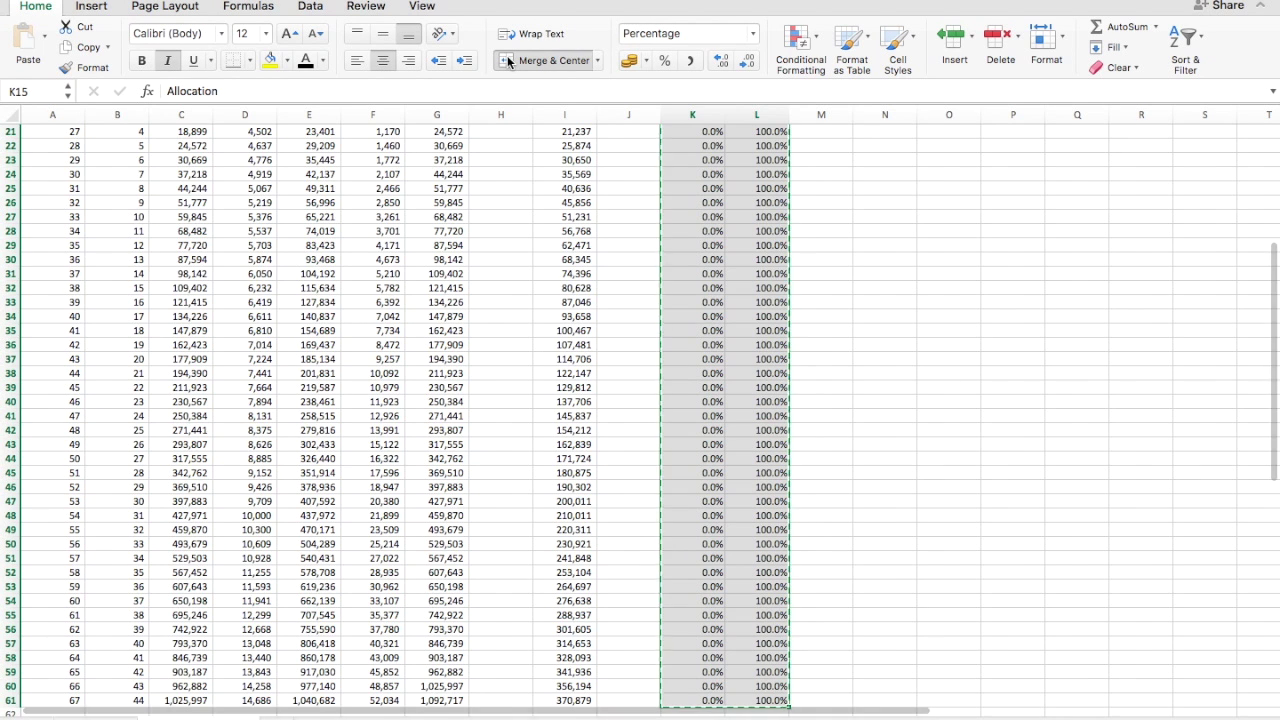
pyautogui.press('Right')
pyautogui.press('Right')
pyautogui.hotkey('ctrl', 'v')
pyautogui.press('Down')
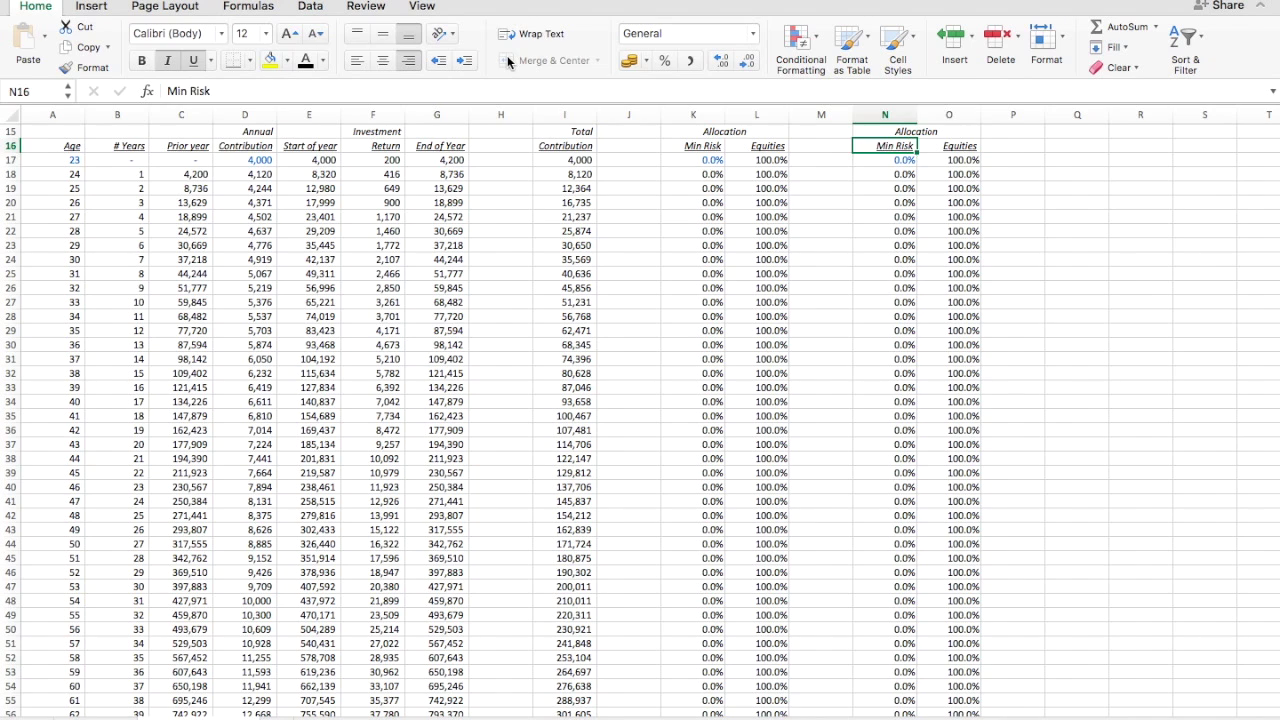
pyautogui.press('Up')
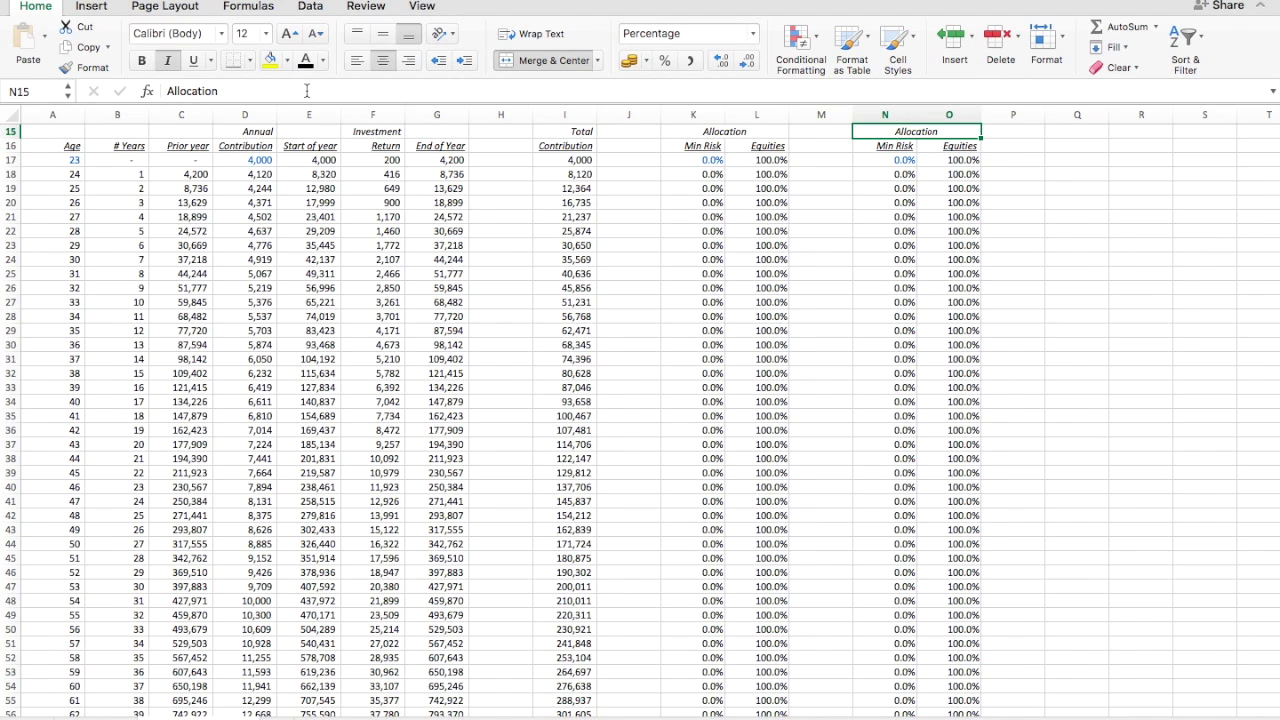
pyautogui.click(307, 91)
pyautogui.write('Amounts')
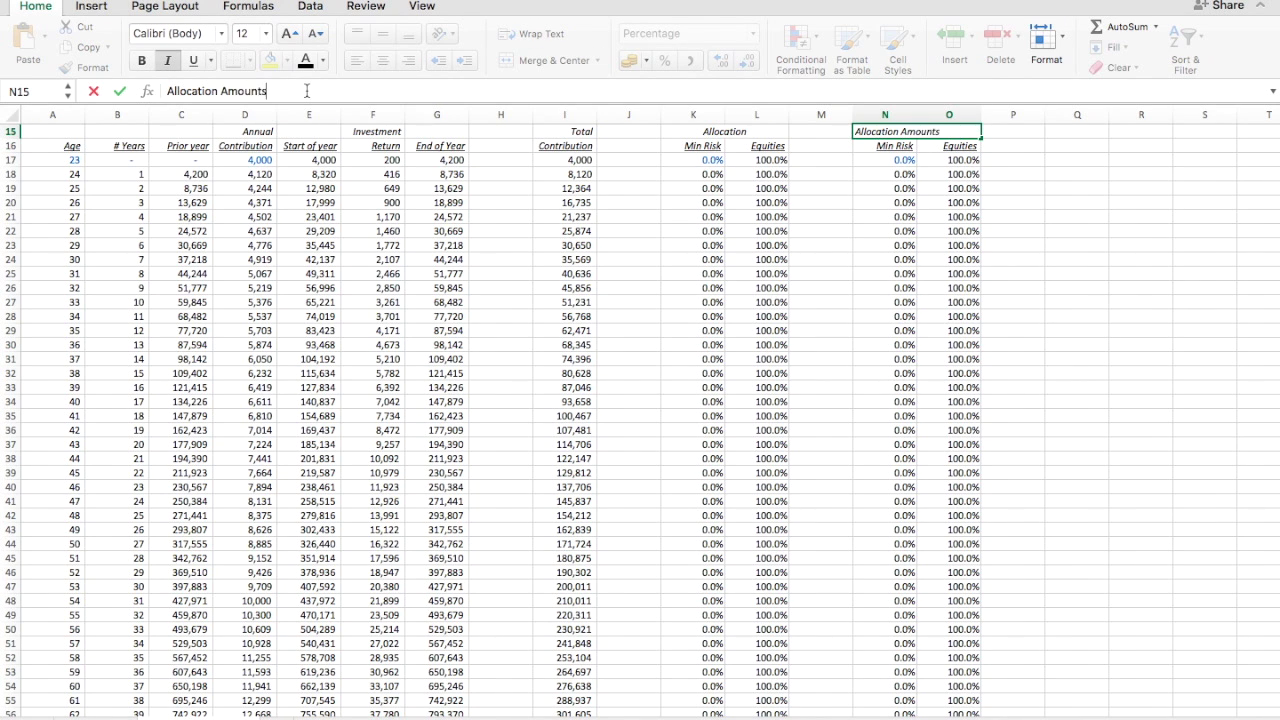
pyautogui.press('Return')
# Paste the I17 running-total contribution formula into N17:O17
pyautogui.press('Down')
pyautogui.press('Left')
pyautogui.press('Left')
pyautogui.press('Left')
pyautogui.press('Left')
pyautogui.press('Left')
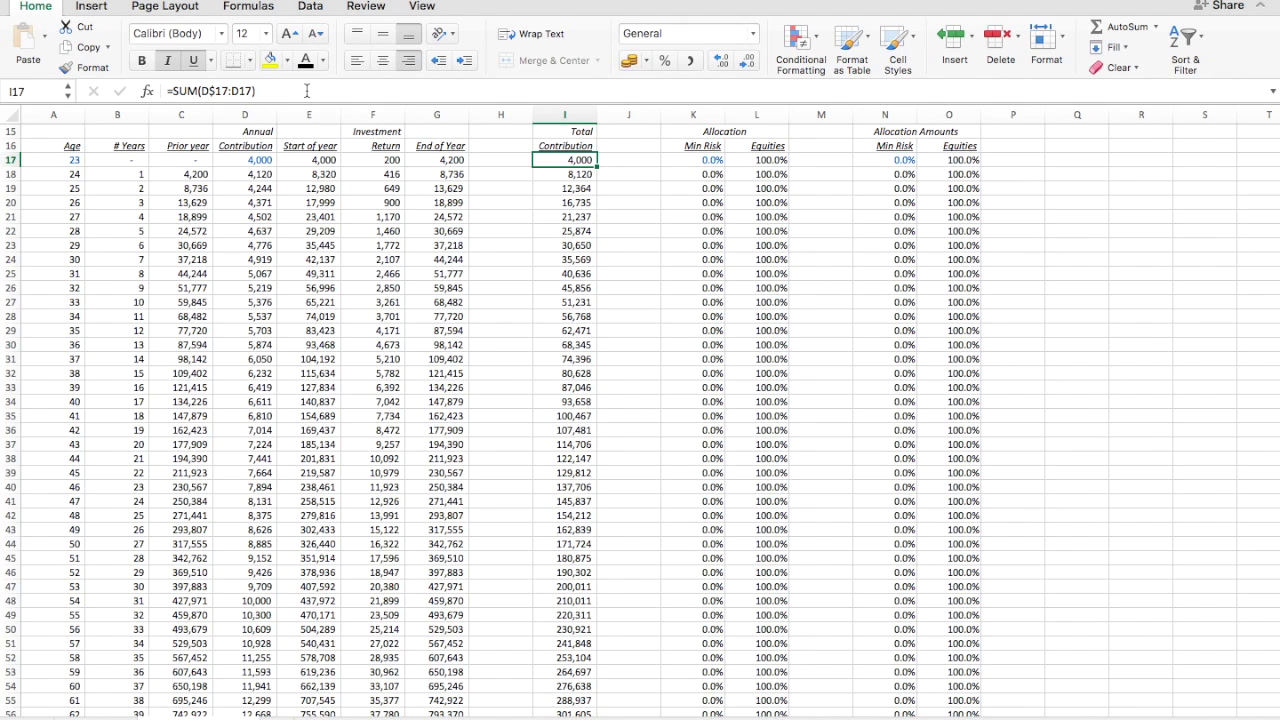
pyautogui.hotkey('ctrl', 'c')
pyautogui.press('Right')
pyautogui.press('Right')
pyautogui.press('Right')
pyautogui.press('Right')
pyautogui.press('Right')
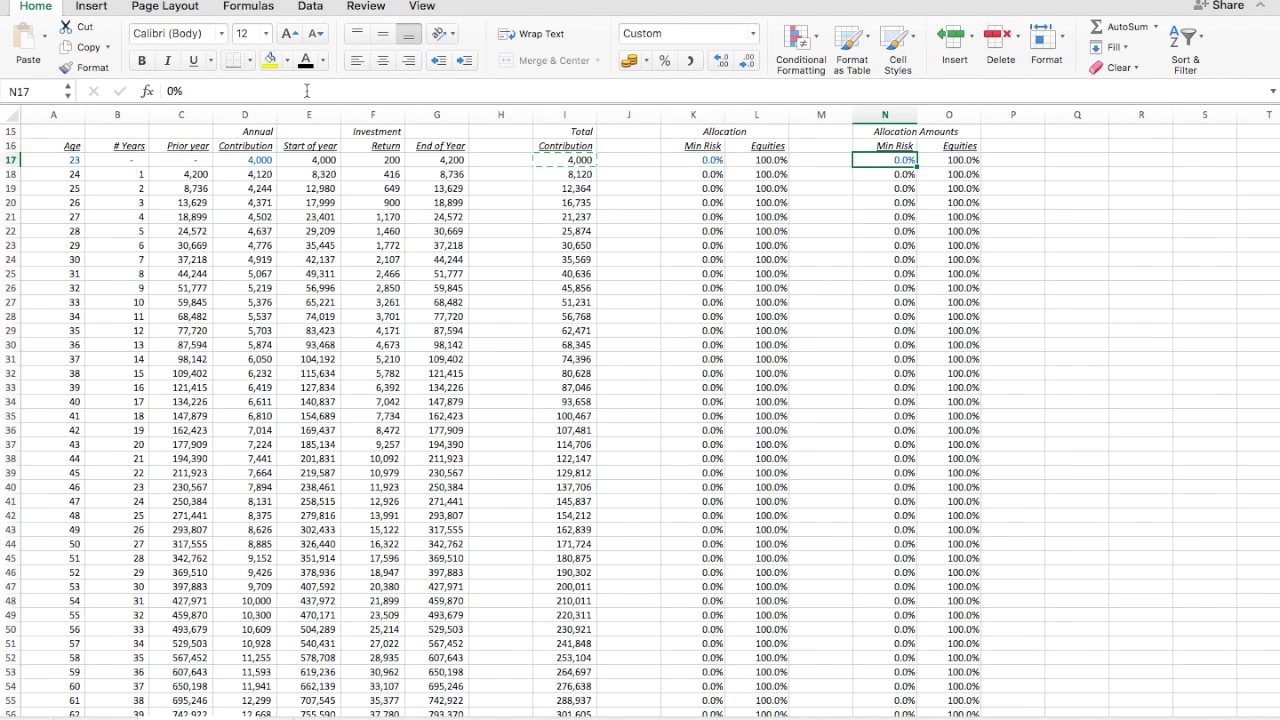
pyautogui.hotkey('shift', 'Right')
pyautogui.hotkey('ctrl', 'v')
pyautogui.press('Down')
pyautogui.press('Up')
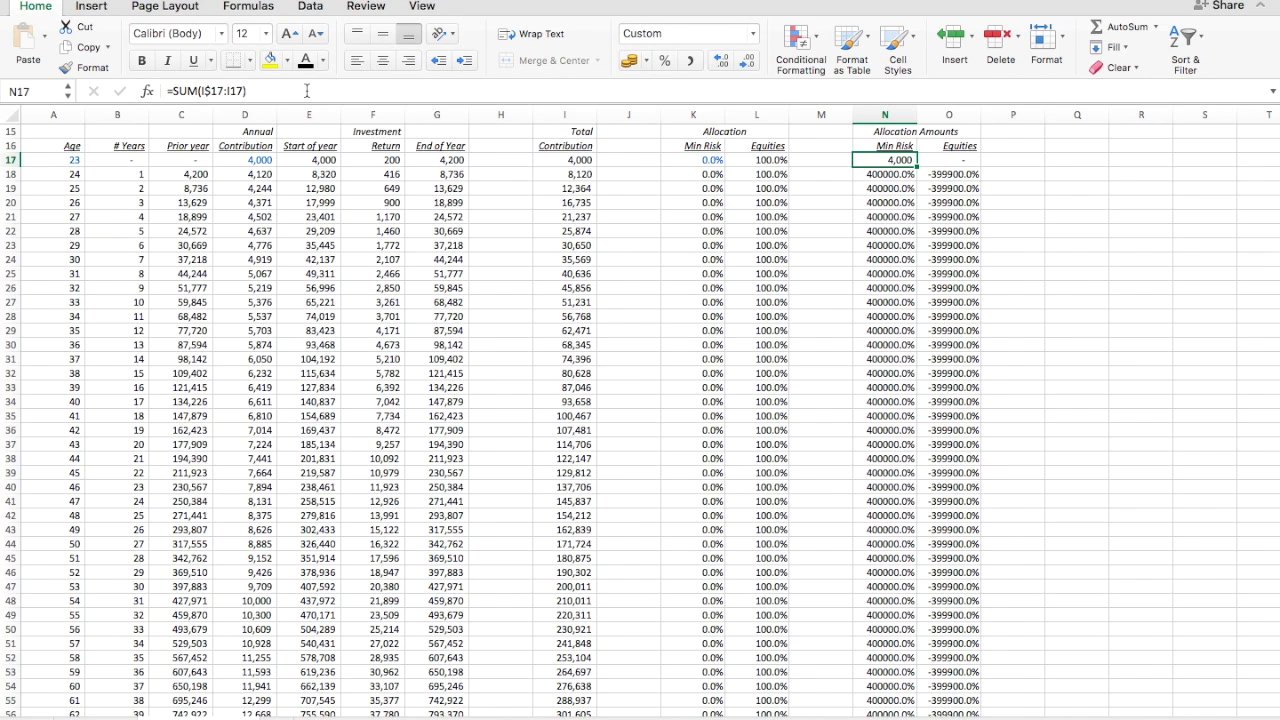
pyautogui.press('Up')
pyautogui.press('Up')
pyautogui.press('Up')
pyautogui.press('Up')
pyautogui.press('Up')
pyautogui.press('Up')
pyautogui.press('Up')
pyautogui.press('Up')
pyautogui.press('Up')
pyautogui.press('Up')
pyautogui.press('Up')
pyautogui.press('Up')
pyautogui.press('Up')
pyautogui.press('Up')
pyautogui.press('Up')
pyautogui.press('Up')
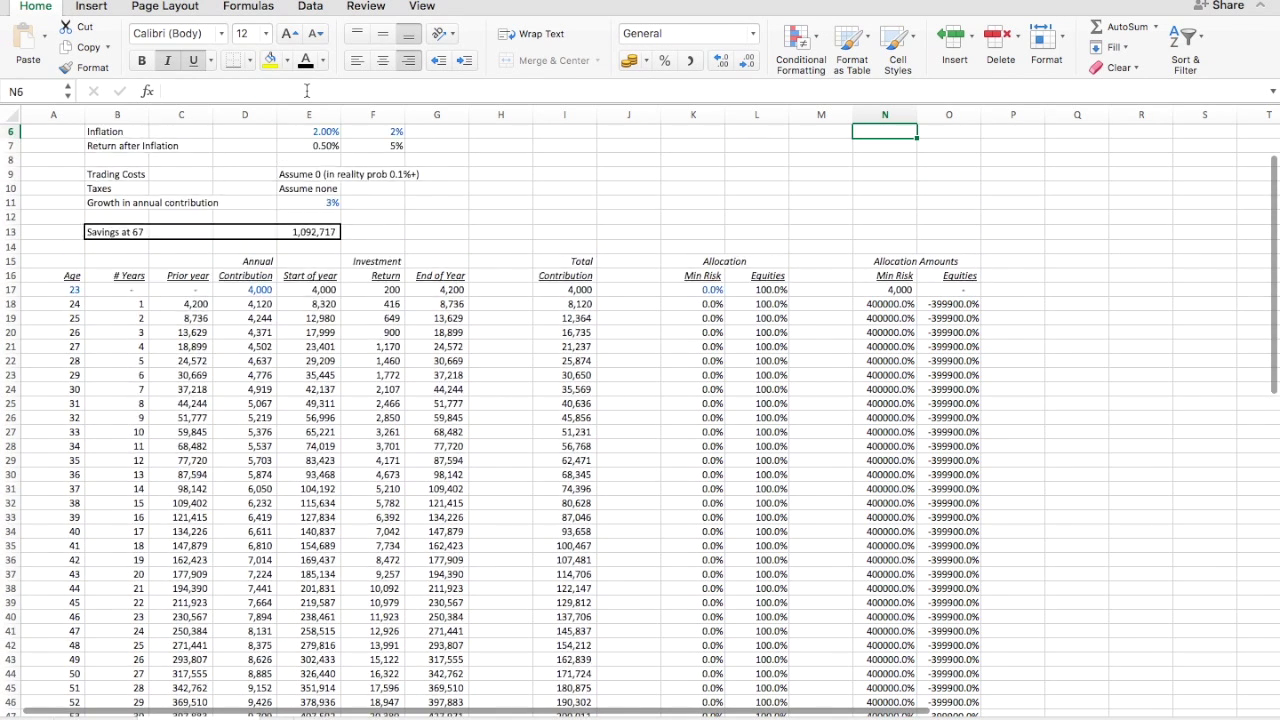
pyautogui.press('Down')
pyautogui.press('Down')
pyautogui.press('Down')
pyautogui.press('Down')
pyautogui.press('Down')
pyautogui.press('Down')
pyautogui.press('Down')
pyautogui.press('Down')
pyautogui.press('Down')
pyautogui.press('Down')
pyautogui.press('Down')
pyautogui.press('Down')
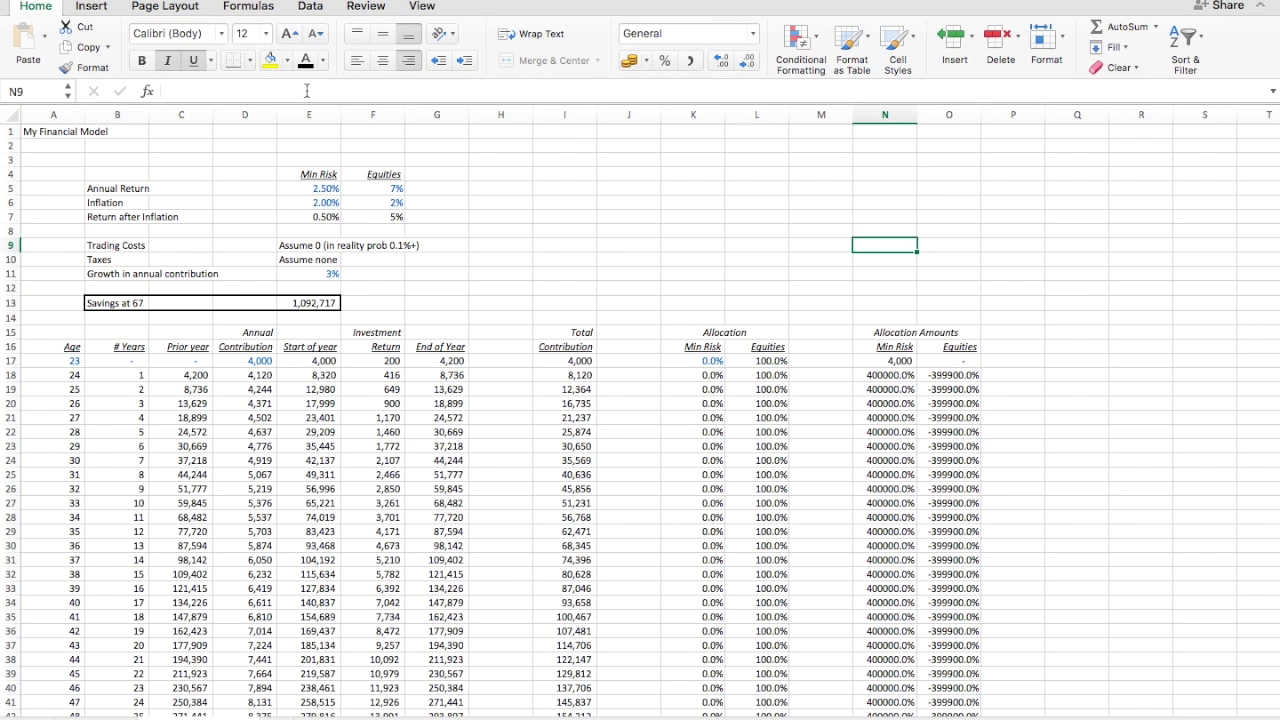
# Enter =E17*K17 in N17 for the first year's Min Risk allocation amount
pyautogui.press('Down')
pyautogui.press('Down')
pyautogui.press('Down')
pyautogui.press('Down')
pyautogui.write('=')
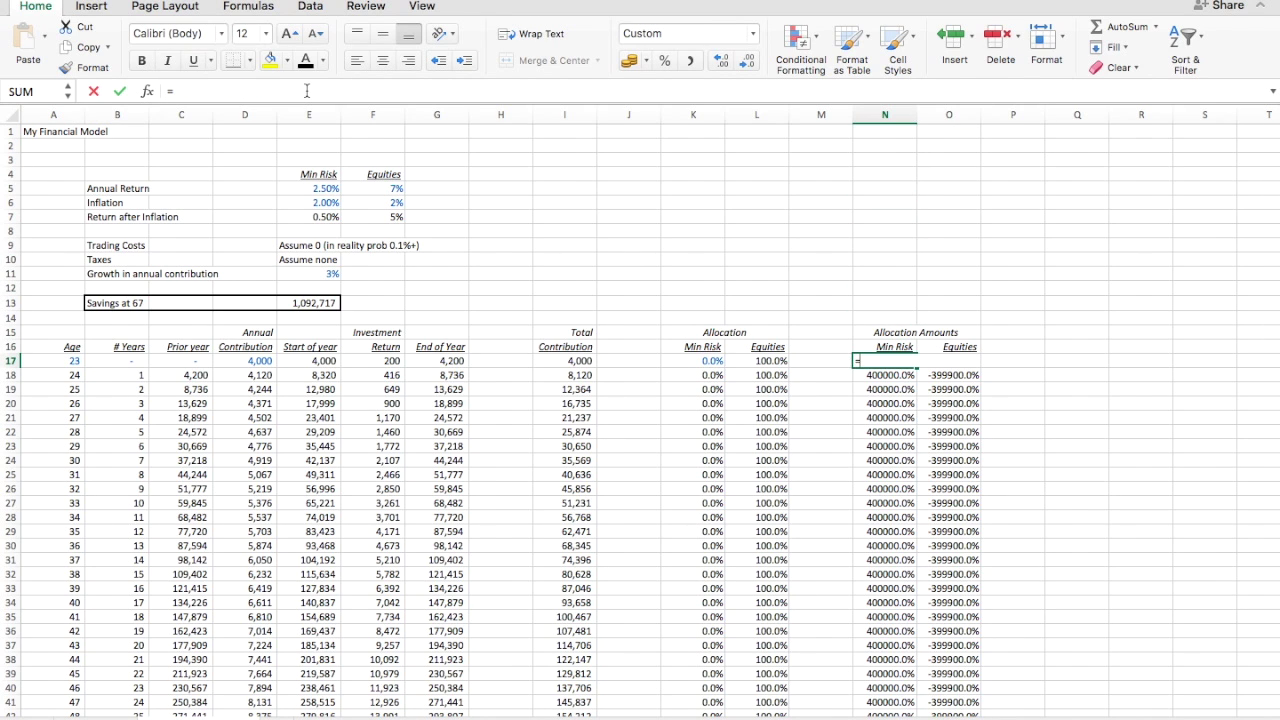
pyautogui.press('Left')
pyautogui.press('Left')
pyautogui.press('Left')
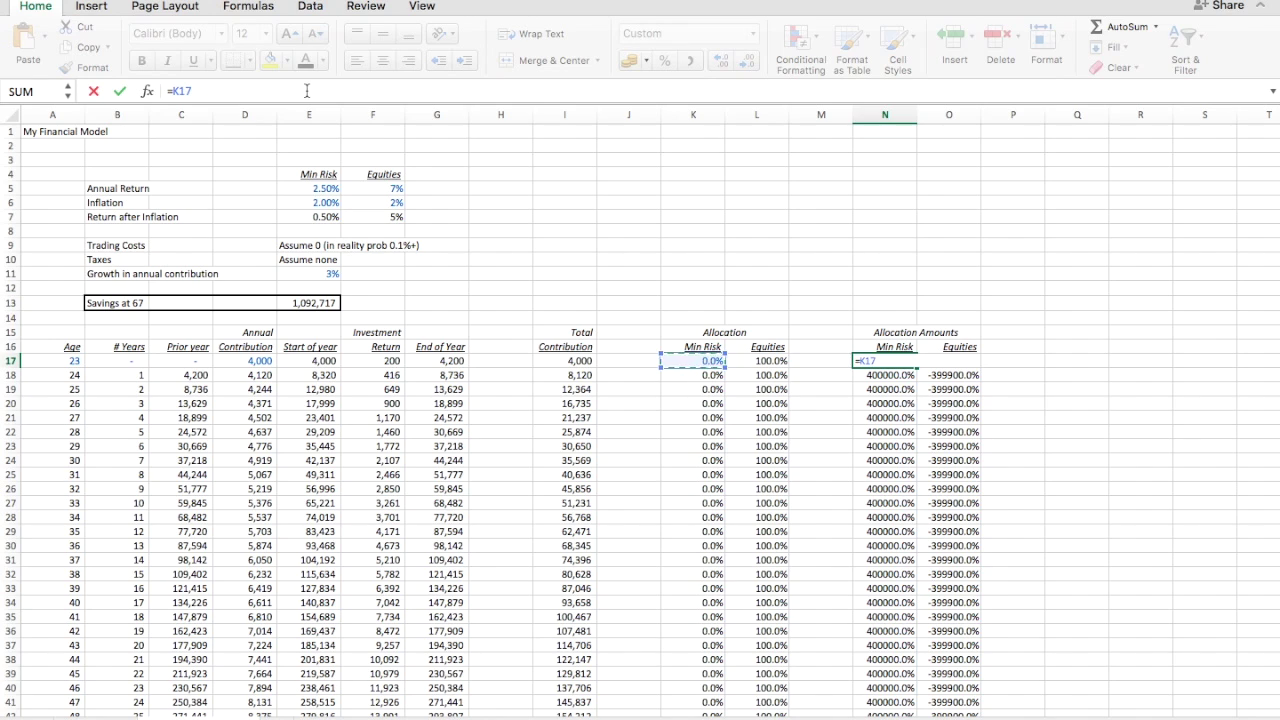
pyautogui.press('Left')
pyautogui.press('Left')
pyautogui.press('Left')
pyautogui.press('Left')
pyautogui.press('Left')
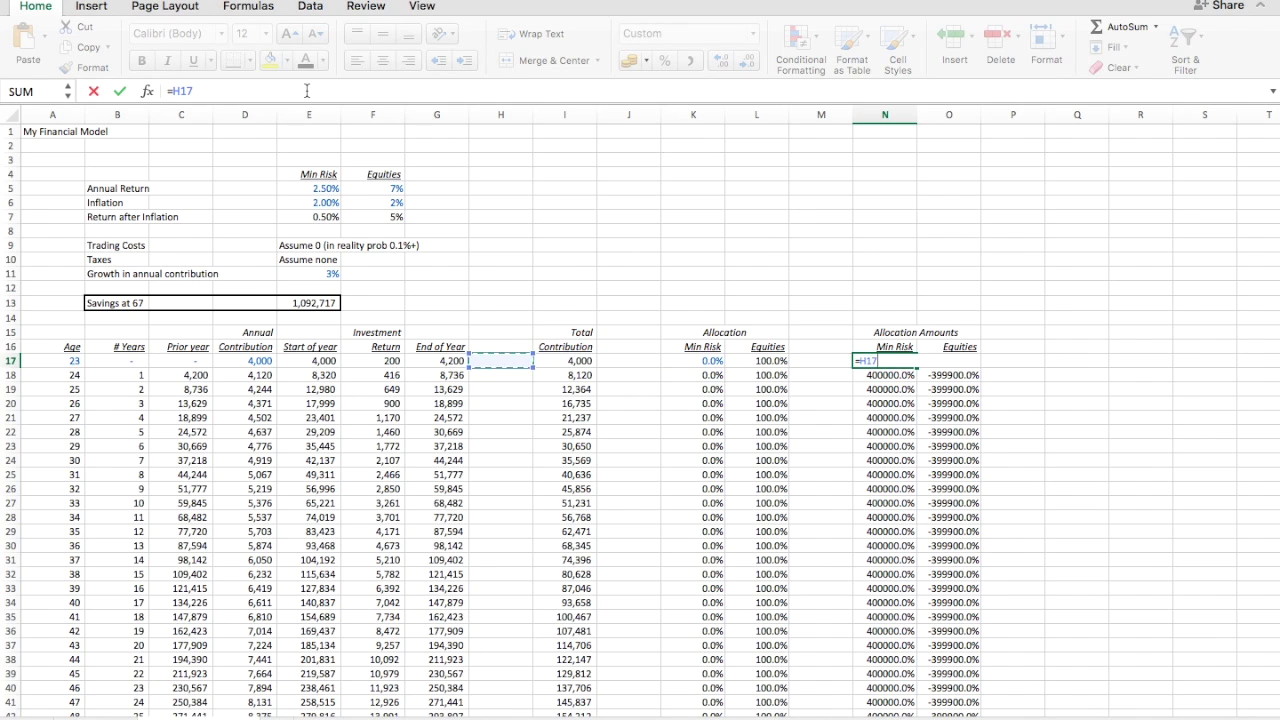
pyautogui.press('Left')
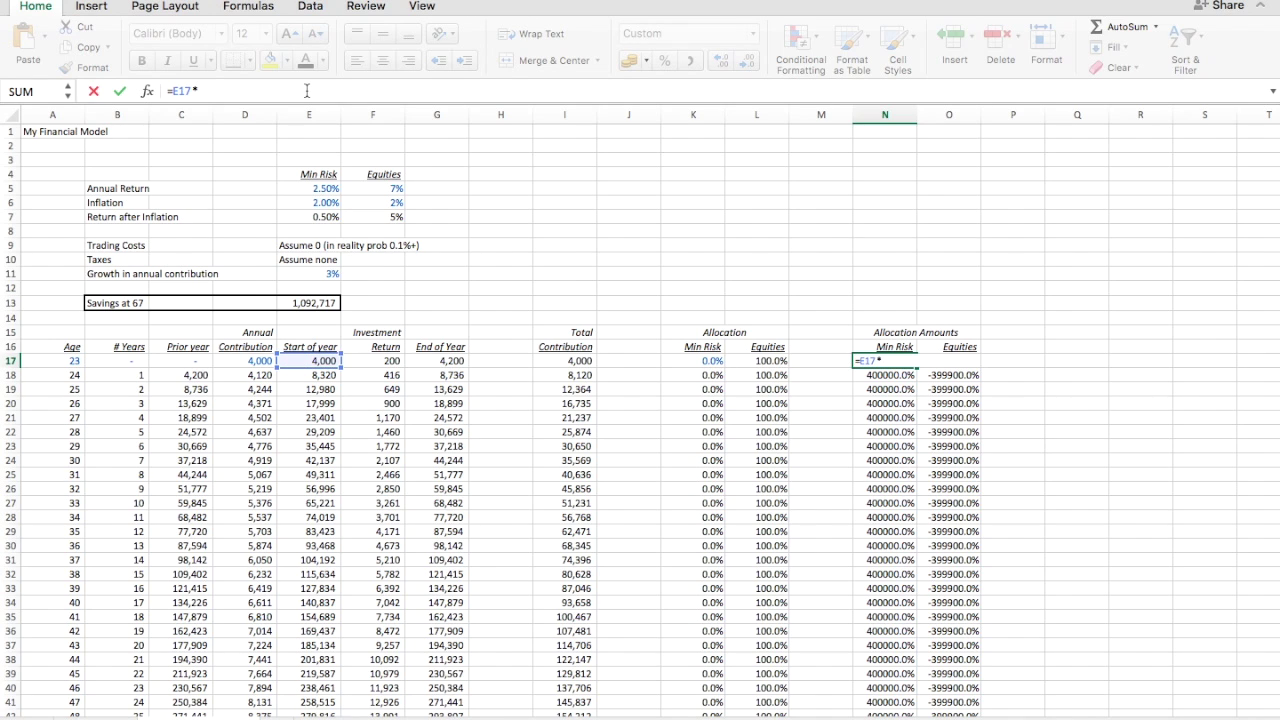
pyautogui.write('*')
pyautogui.press('Left')
pyautogui.press('Left')
pyautogui.press('Left')
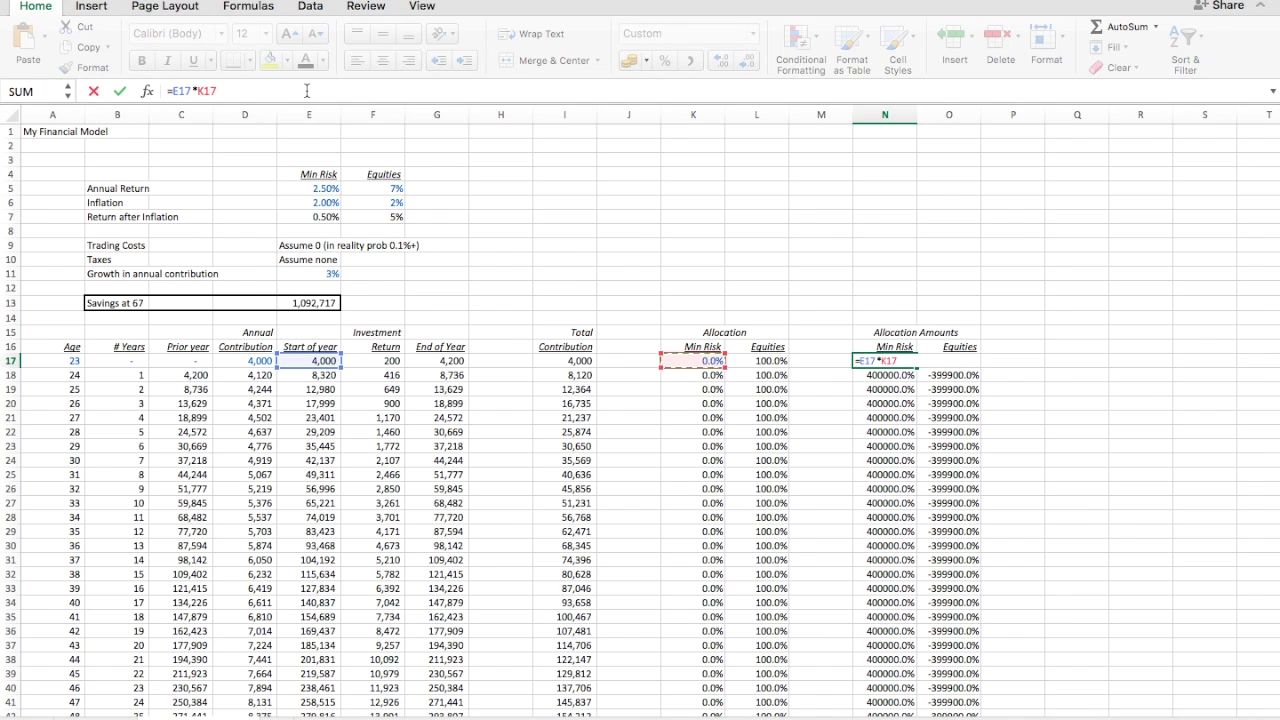
pyautogui.press('Return')
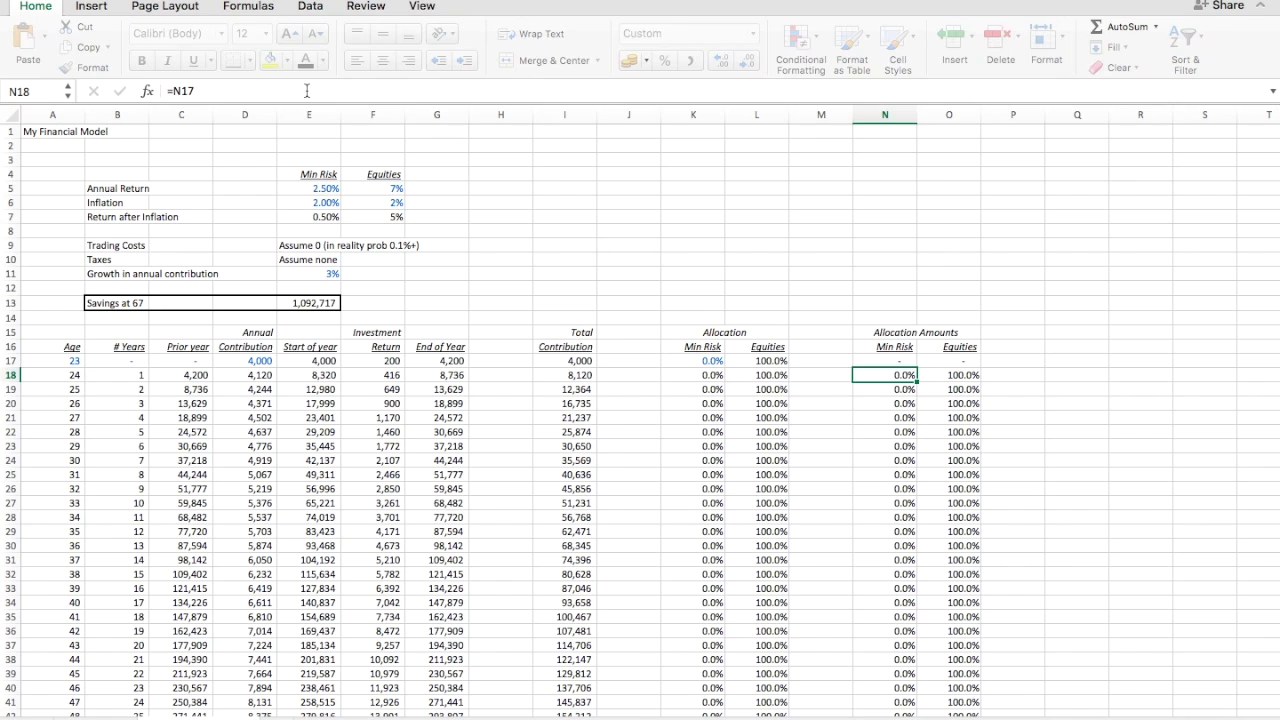
# Enter =E17*L17 in O17 for the first year's Equities allocation amount
pyautogui.press('Up')
pyautogui.press('Right')
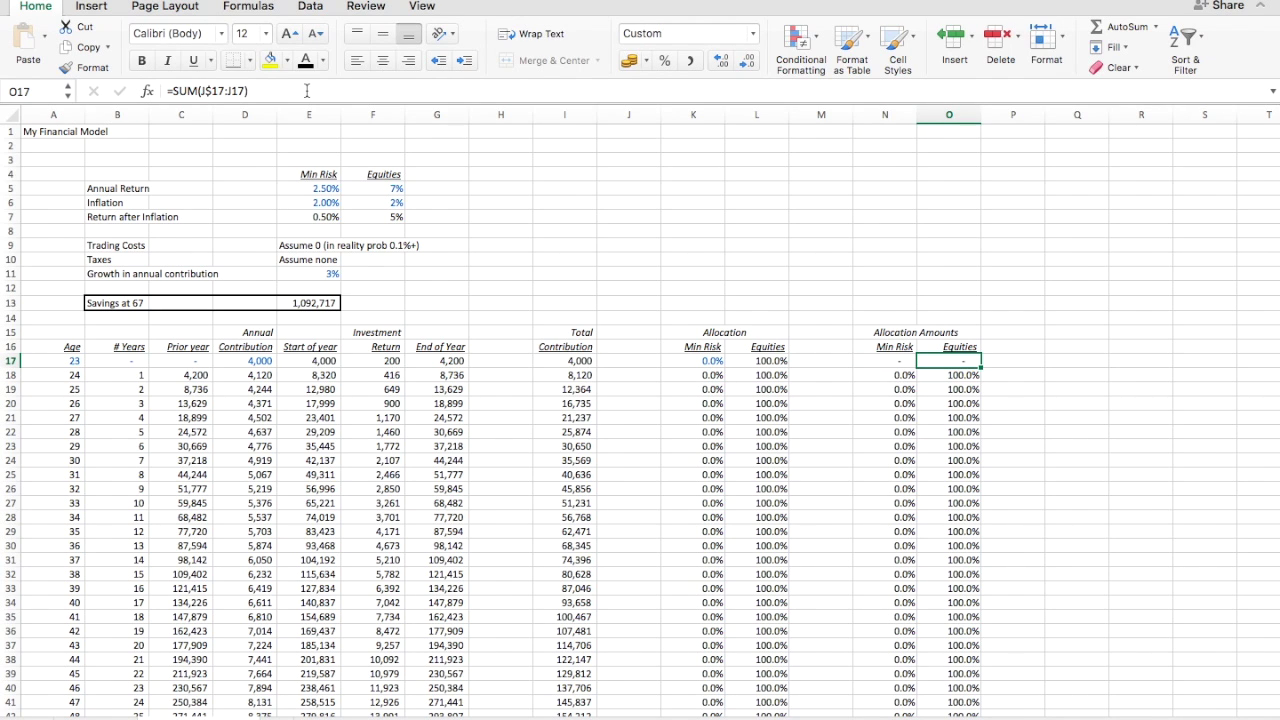
pyautogui.write('=')
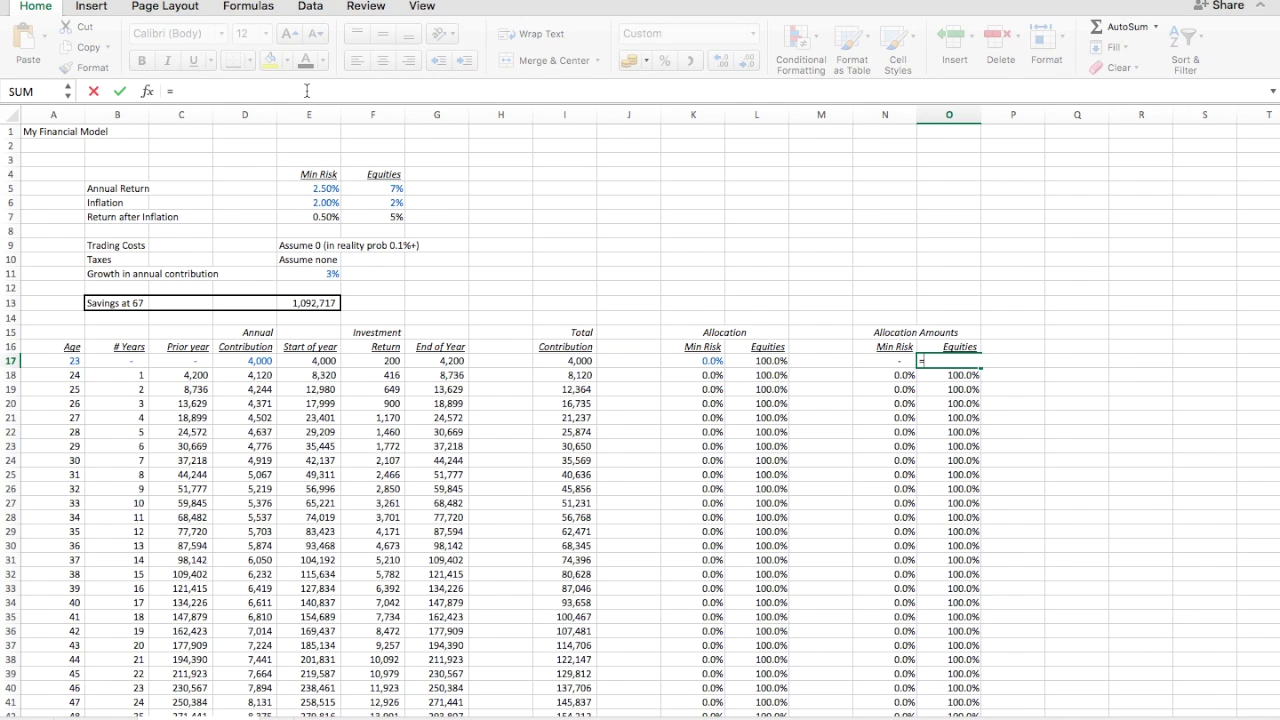
pyautogui.press('Left')
pyautogui.press('Left')
pyautogui.press('Left')
pyautogui.press('Left')
pyautogui.press('Left')
pyautogui.press('Left')
pyautogui.press('Left')
pyautogui.press('Left')
pyautogui.press('Left')
pyautogui.press('Left')
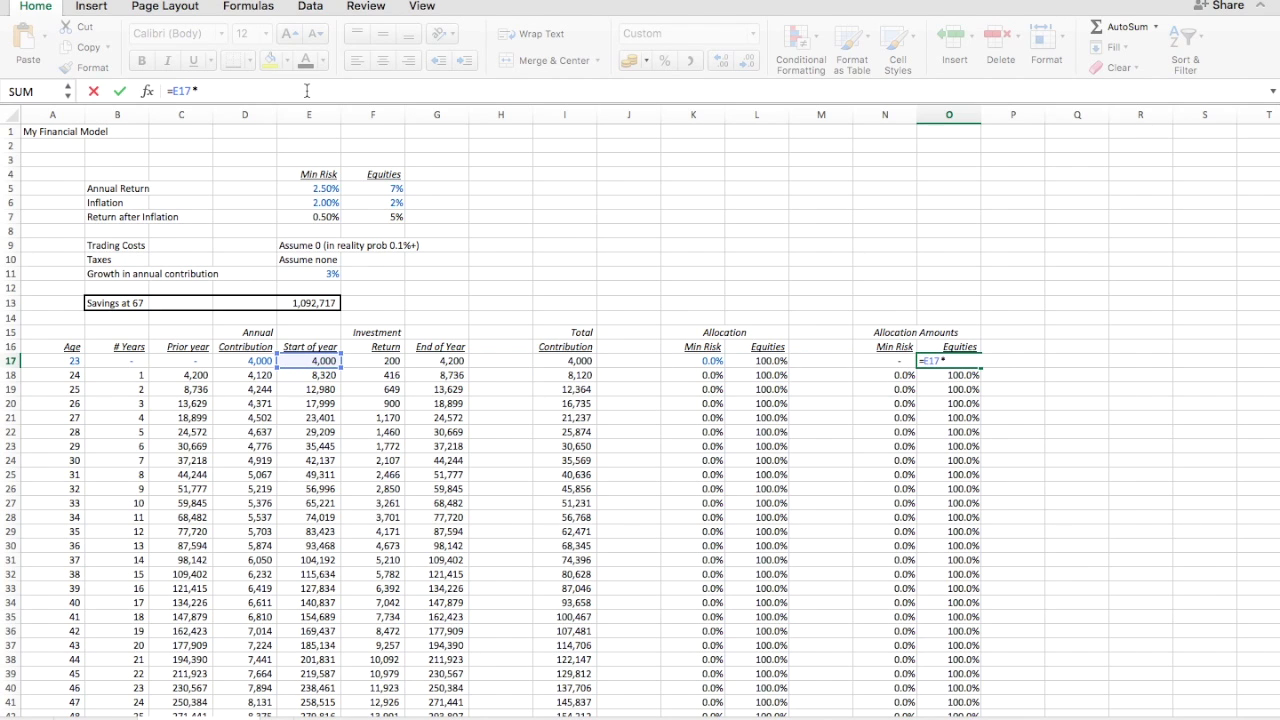
pyautogui.press('Left')
pyautogui.press('Left')
pyautogui.press('Left')
pyautogui.press('Return')
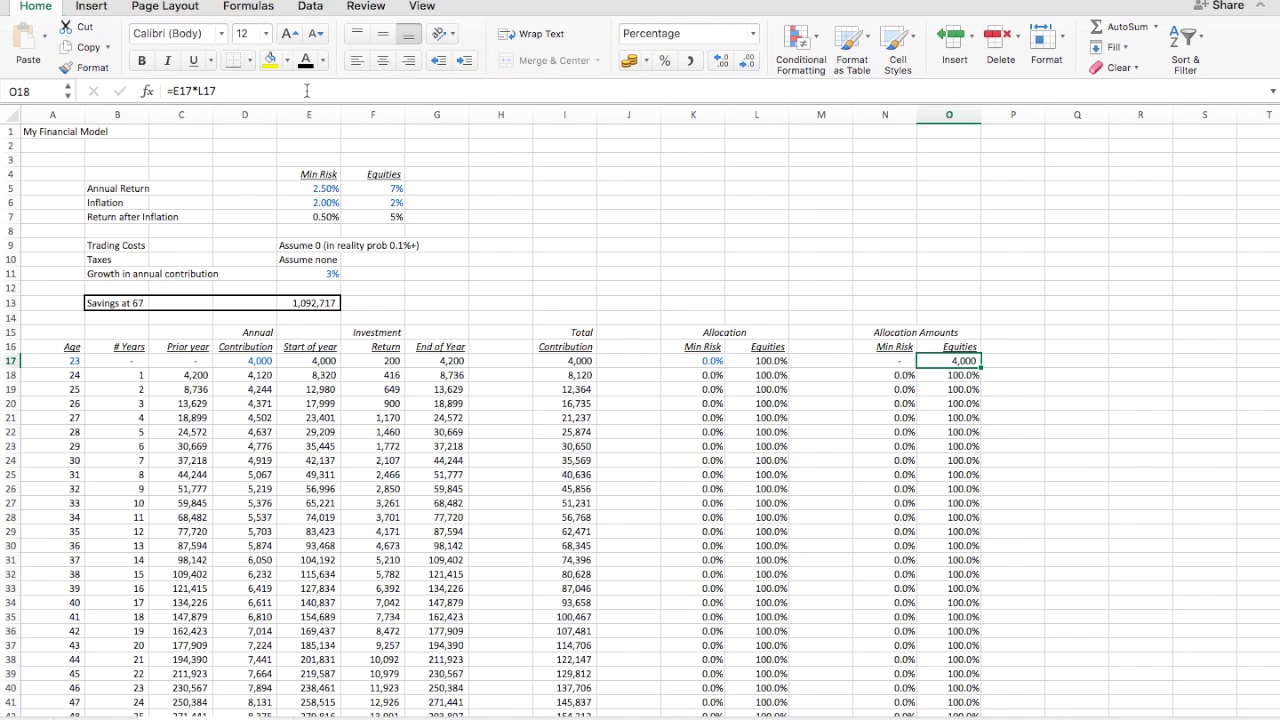
# Fill both amount formulas down N17:O61 with Fill Down
pyautogui.press('Up')
pyautogui.press('Left')
pyautogui.hotkey('shift', 'Right')
pyautogui.hotkey('ctrl', 'shift', 'Down')
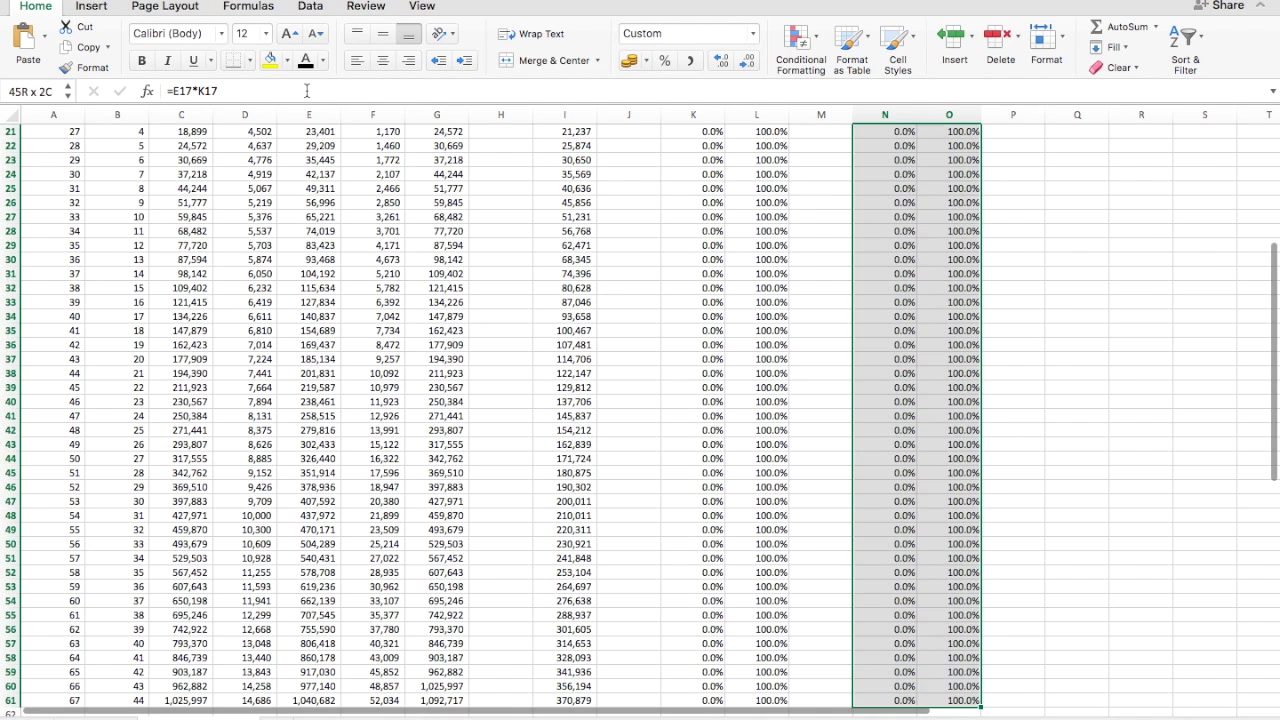
pyautogui.hotkey('ctrl', 'd')
pyautogui.hotkey('ctrl', 'Up')
pyautogui.hotkey('ctrl', 'Up')
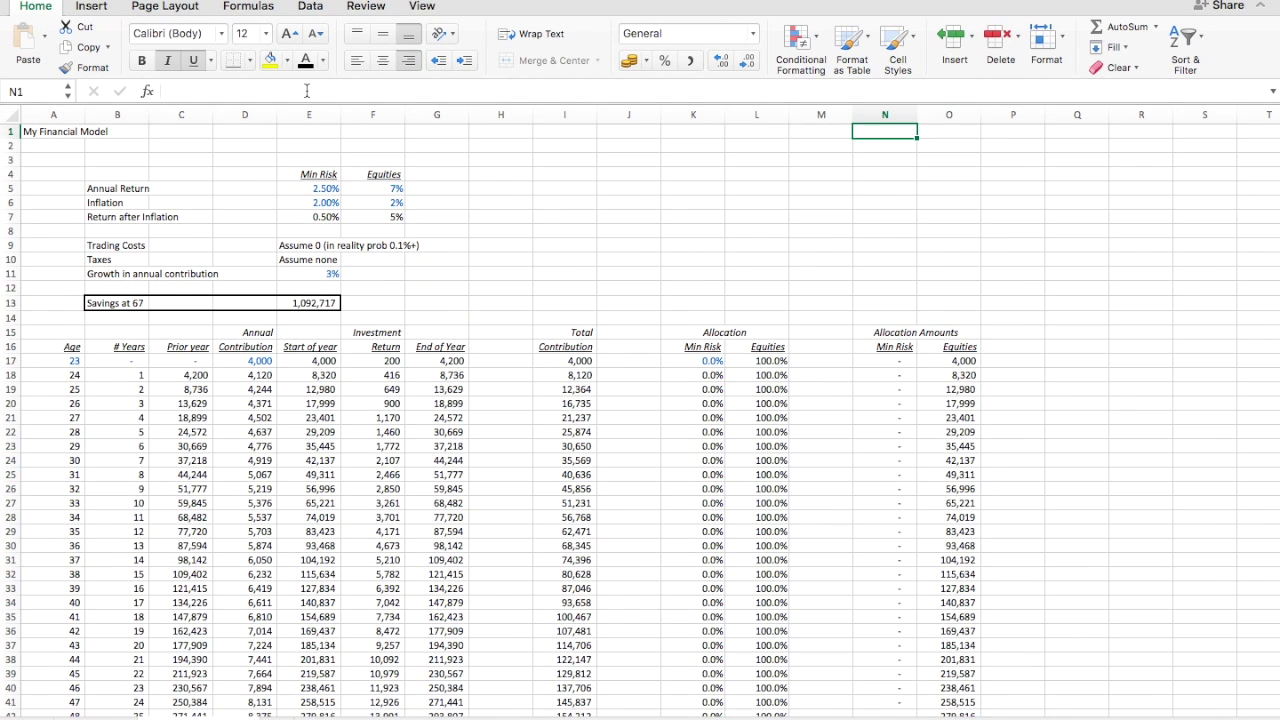
pyautogui.press('Down')
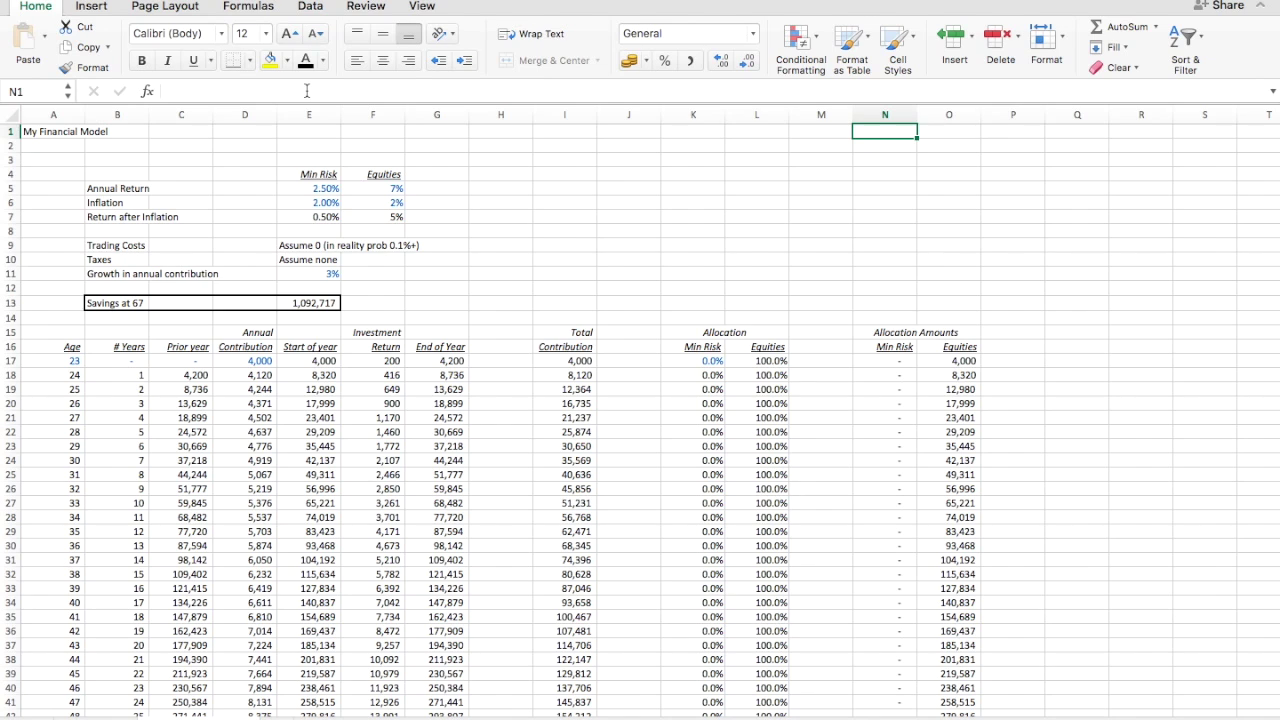
pyautogui.press('Down')
pyautogui.press('Down')
pyautogui.press('Down')
pyautogui.press('Down')
pyautogui.press('Down')
pyautogui.press('Down')
pyautogui.press('Down')
pyautogui.press('Down')
pyautogui.press('Down')
pyautogui.press('Down')
pyautogui.press('Down')
pyautogui.press('Down')
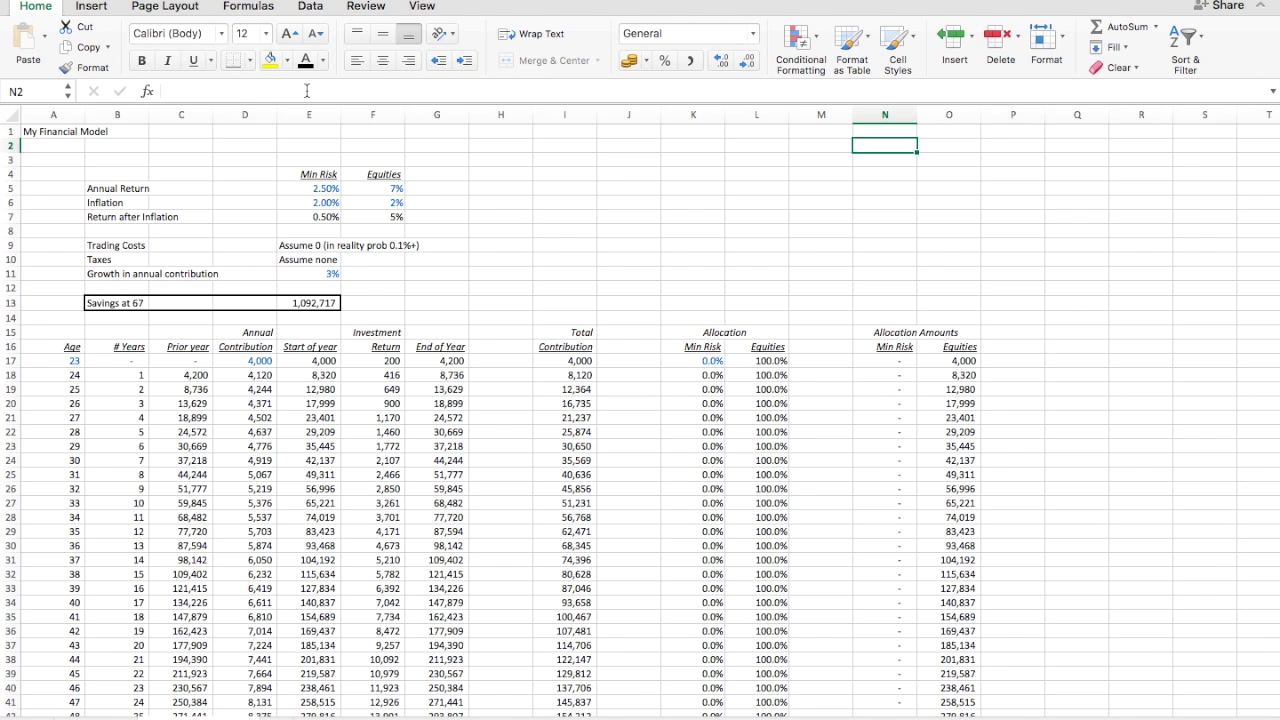
pyautogui.press('Down')
pyautogui.press('Down')
pyautogui.press('Down')
pyautogui.press('Down')
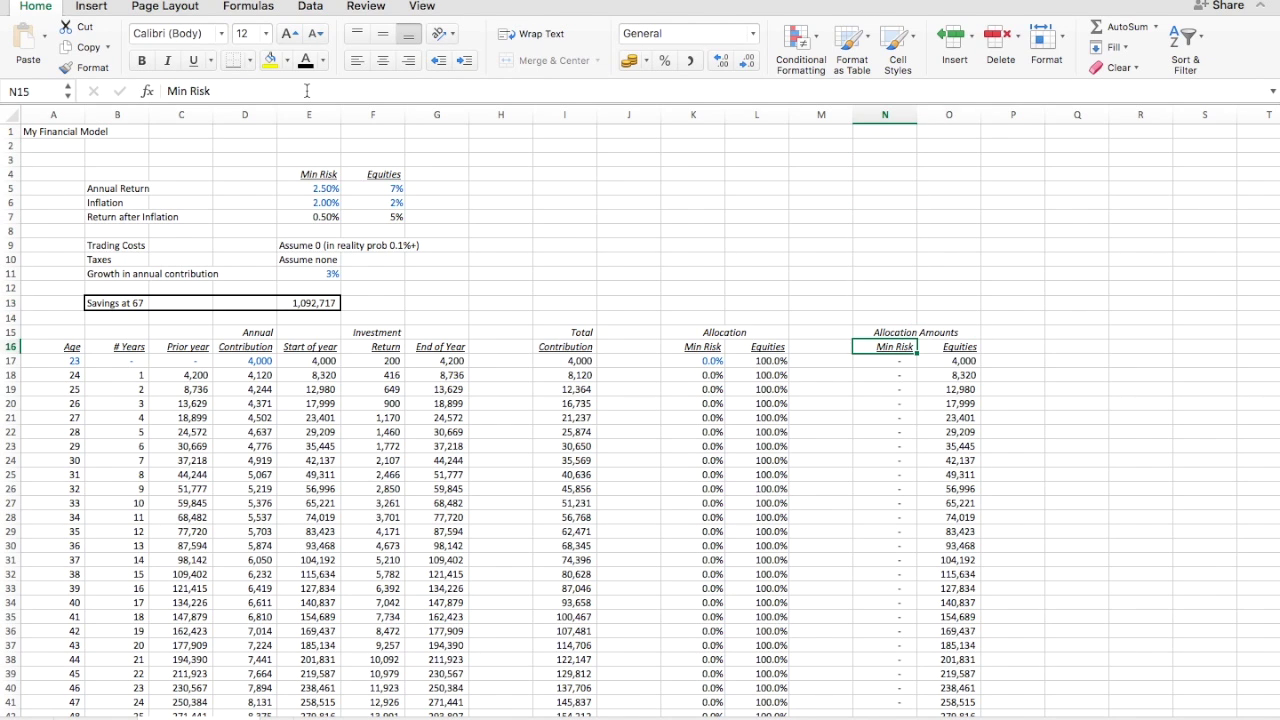
pyautogui.press('Left')
pyautogui.press('Left')
pyautogui.press('Left')
pyautogui.press('Left')
pyautogui.press('Left')
pyautogui.press('Left')
pyautogui.press('Left')
pyautogui.press('Left')
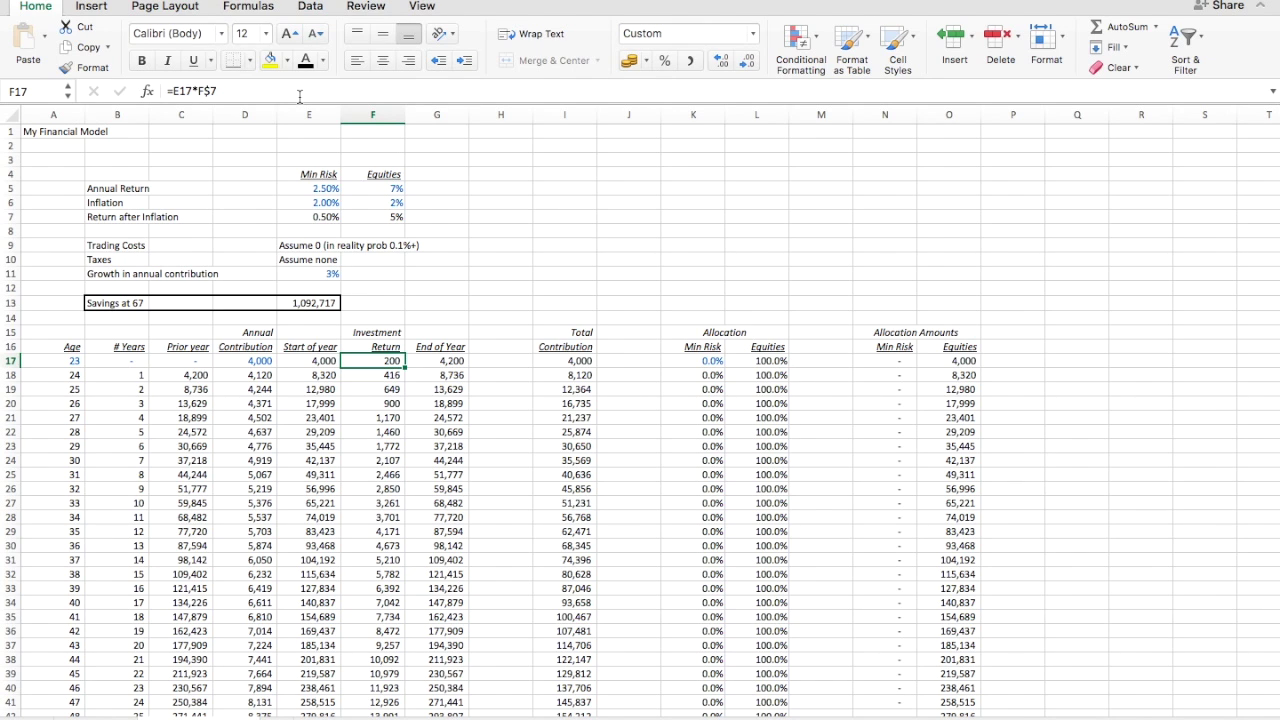
# Review the Start of year and allocation amount formulas in E17, N17 and O17
pyautogui.click(314, 360)
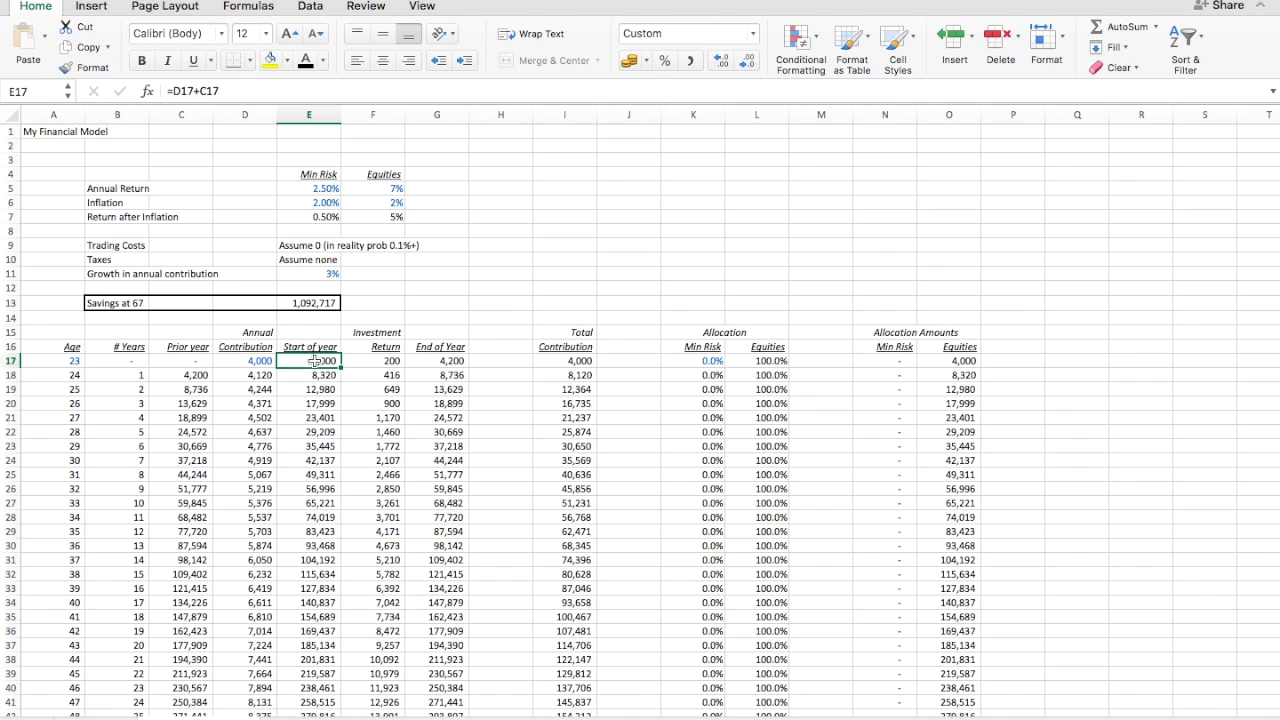
pyautogui.click(893, 360)
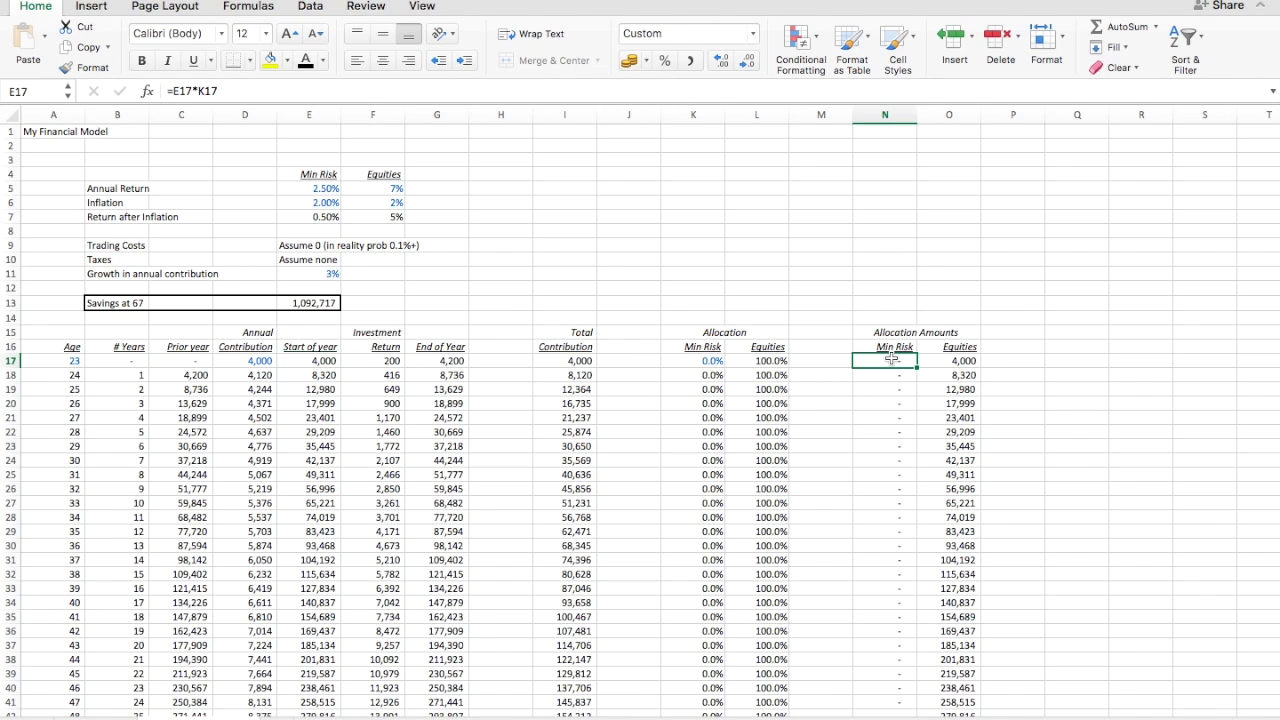
pyautogui.click(955, 360)
pyautogui.click(903, 361)
pyautogui.click(384, 361)
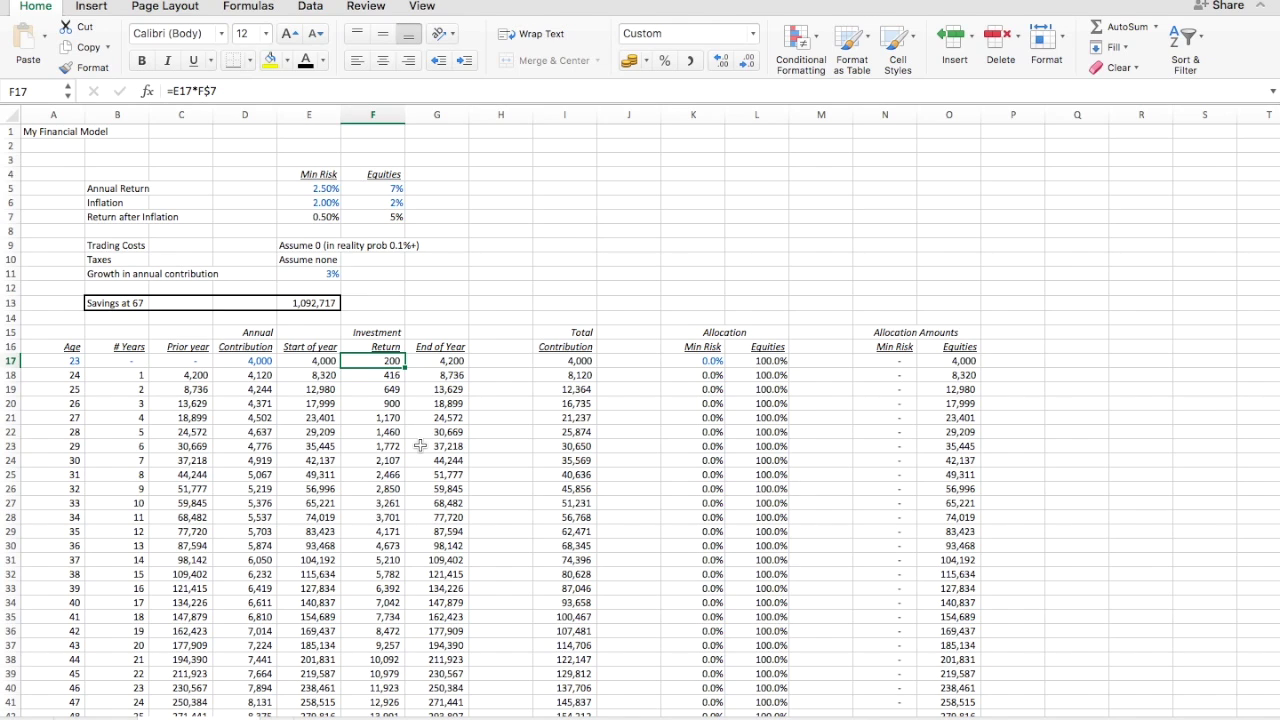
# Replace F17's return with =N17*E7+O17*F7, weighting amounts by after-inflation returns
pyautogui.press('Delete')
pyautogui.write('=')
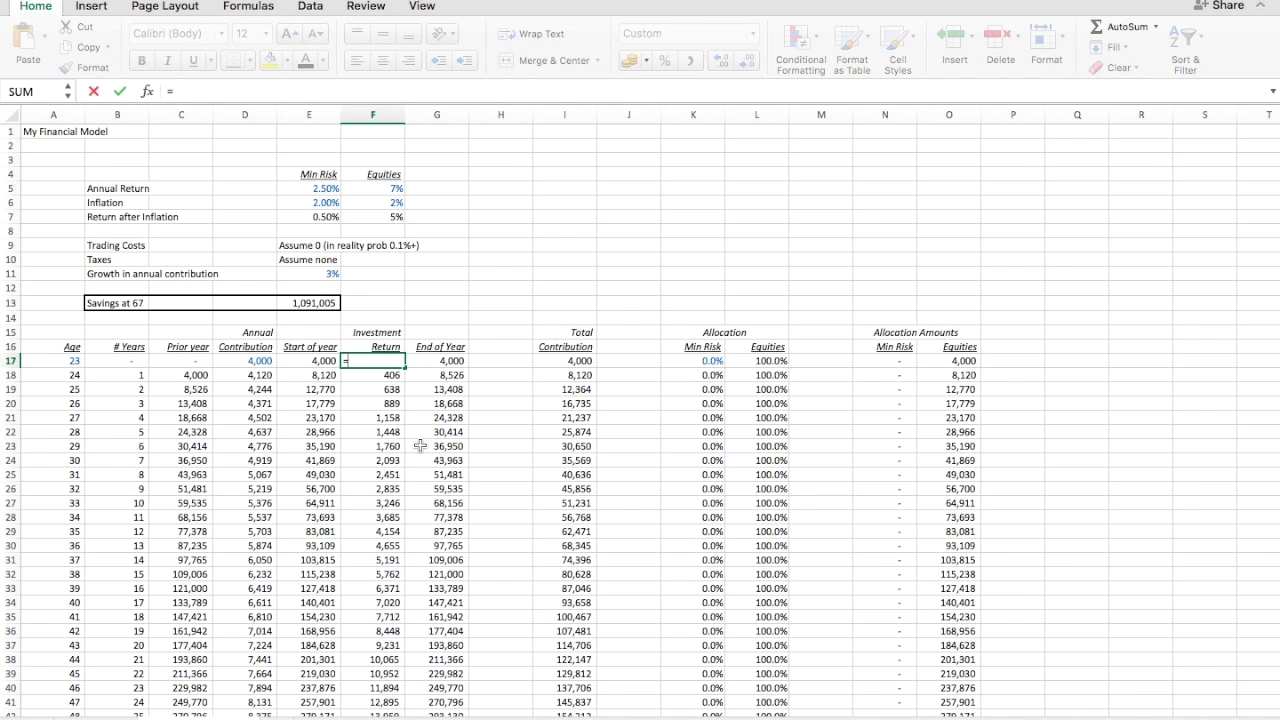
pyautogui.press('Right')
pyautogui.press('Right')
pyautogui.press('Right')
pyautogui.press('Right')
pyautogui.press('Right')
pyautogui.press('Right')
pyautogui.press('Right')
pyautogui.press('Right')
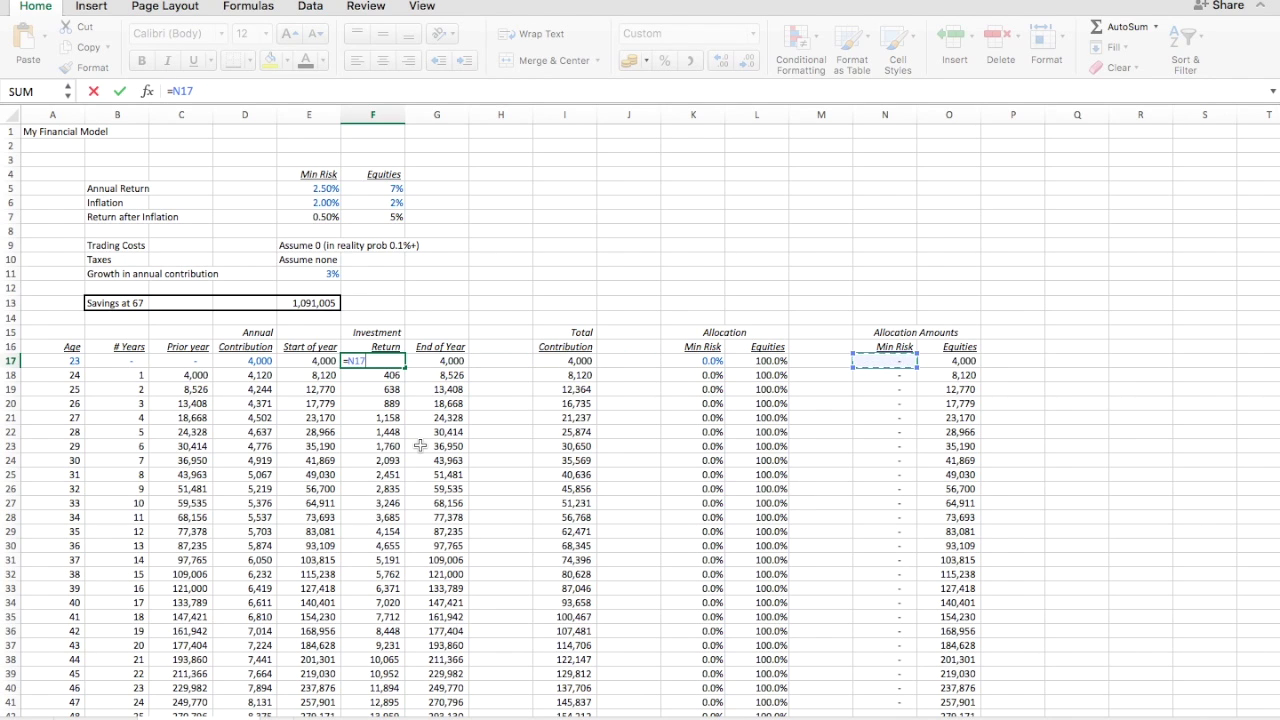
pyautogui.write('*')
pyautogui.click(322, 216)
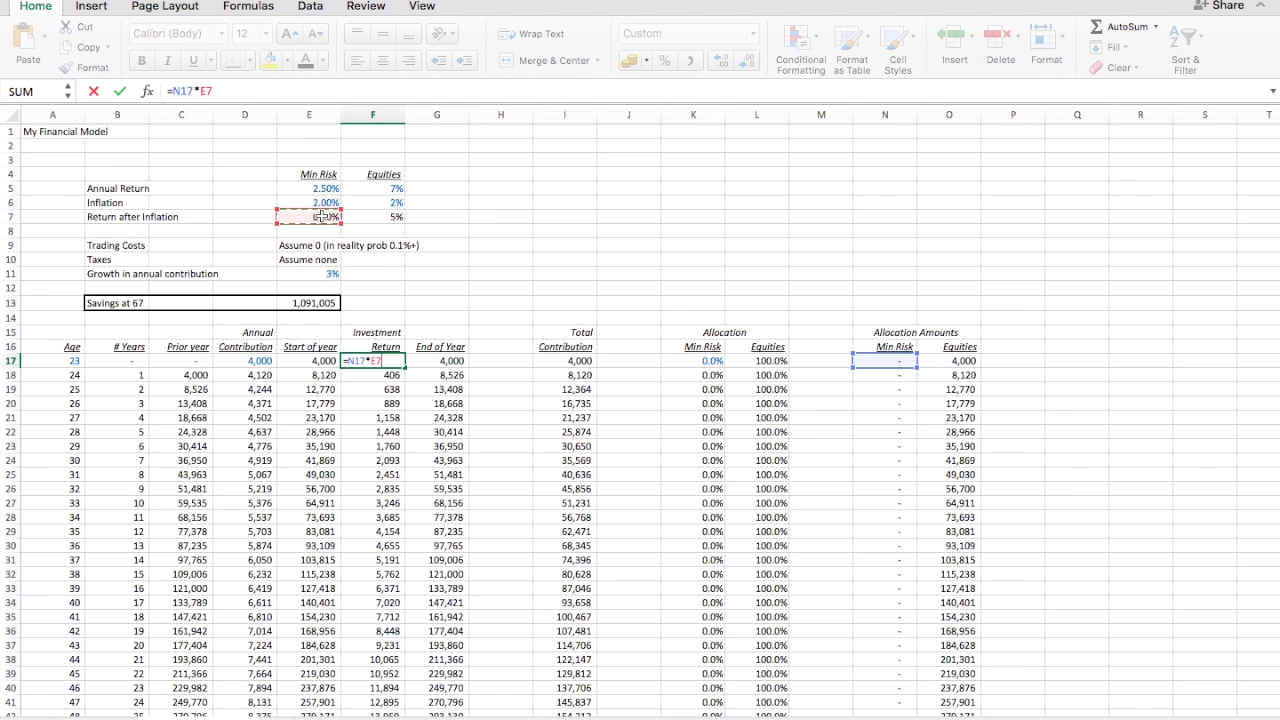
pyautogui.write('+')
pyautogui.press('Right')
pyautogui.press('Right')
pyautogui.press('Right')
pyautogui.press('Right')
pyautogui.press('Right')
pyautogui.press('Right')
pyautogui.press('Right')
pyautogui.press('Right')
pyautogui.press('Right')
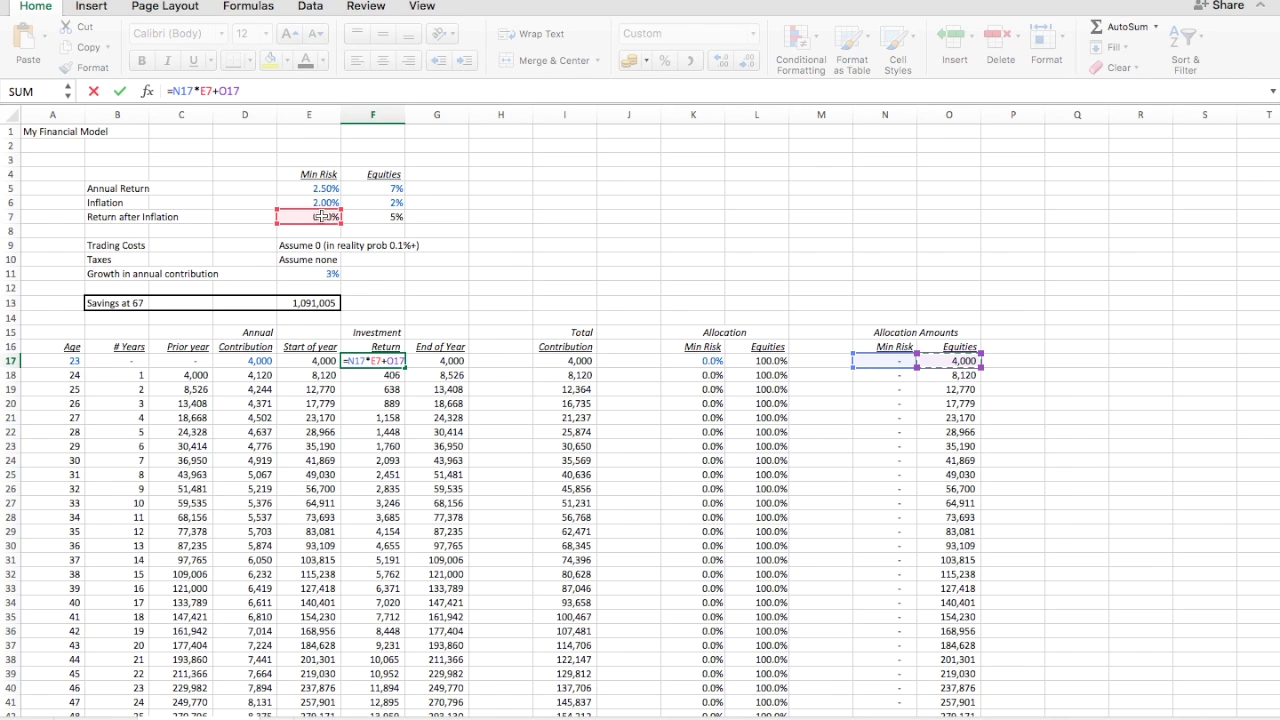
pyautogui.write('*')
pyautogui.press('Up')
pyautogui.press('Up')
pyautogui.press('Up')
pyautogui.press('Up')
pyautogui.press('Up')
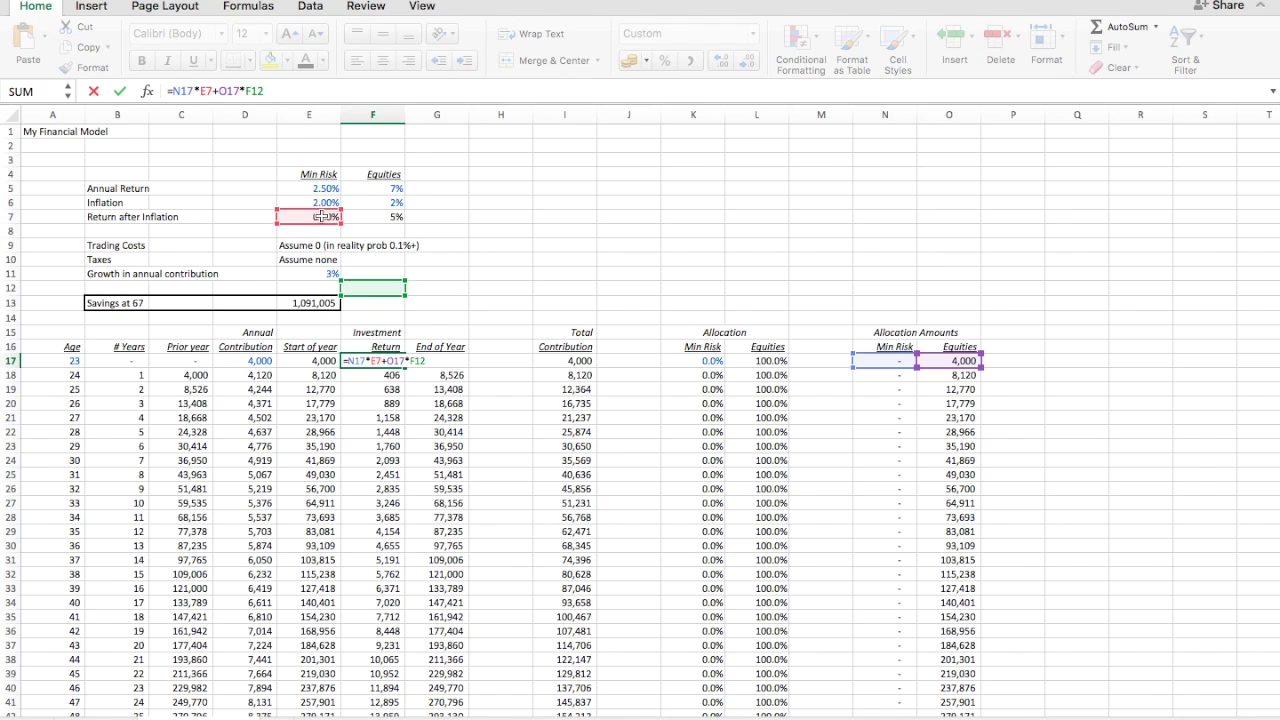
pyautogui.press('Up')
pyautogui.press('Up')
pyautogui.press('Up')
pyautogui.press('Up')
pyautogui.press('Up')
pyautogui.press('Return')
# Lock row 7 in both return references, making F17 =N17*E$7+O17*F$7
pyautogui.press('Down')
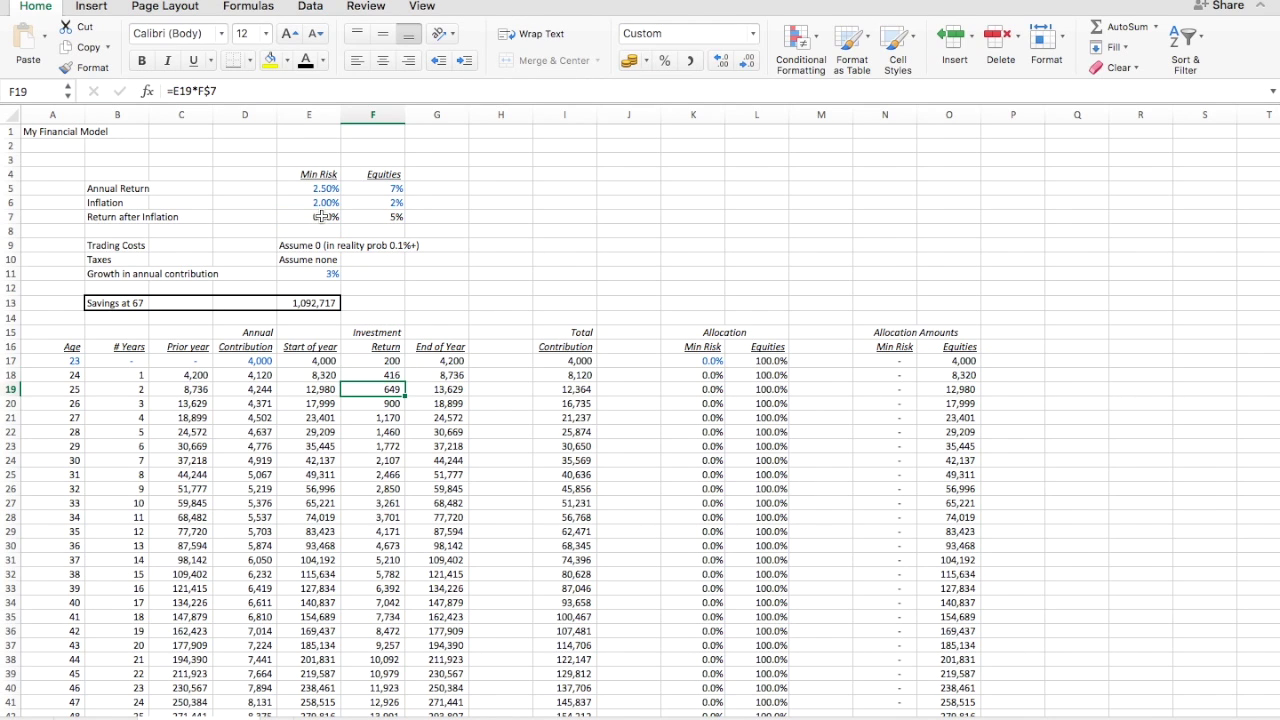
pyautogui.press('Up')
pyautogui.press('Up')
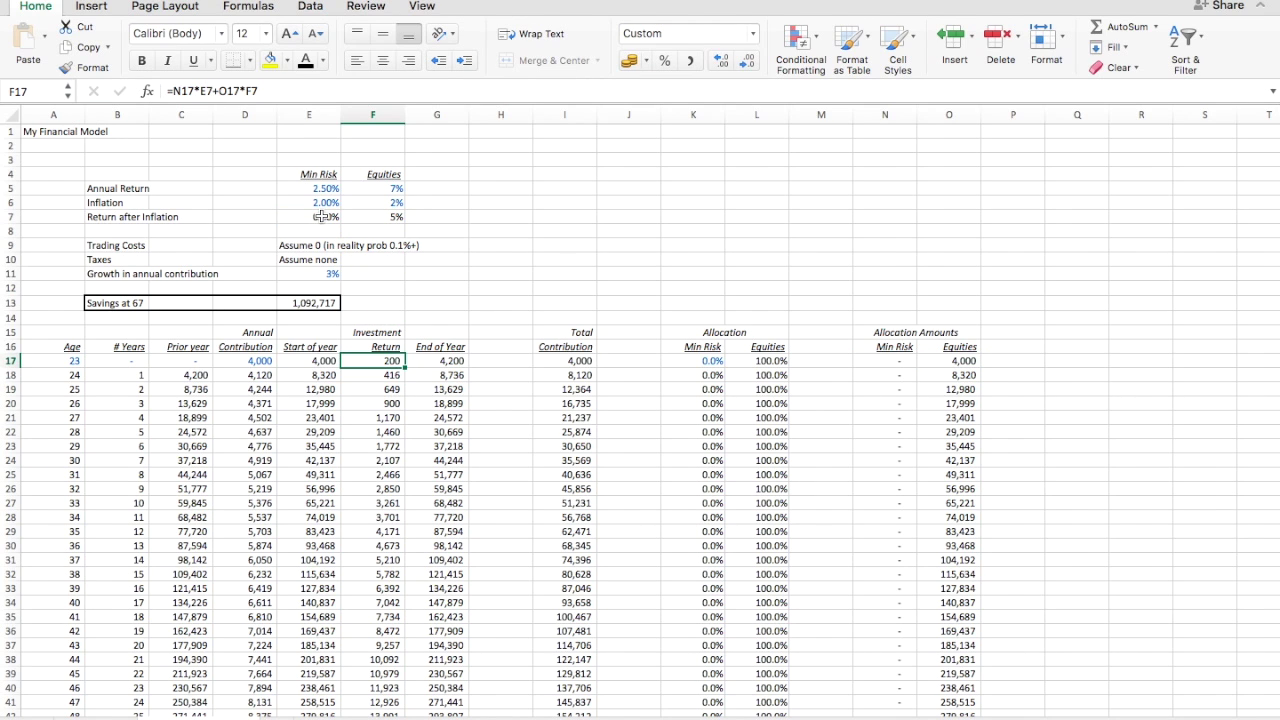
pyautogui.click(253, 91)
pyautogui.write('$')
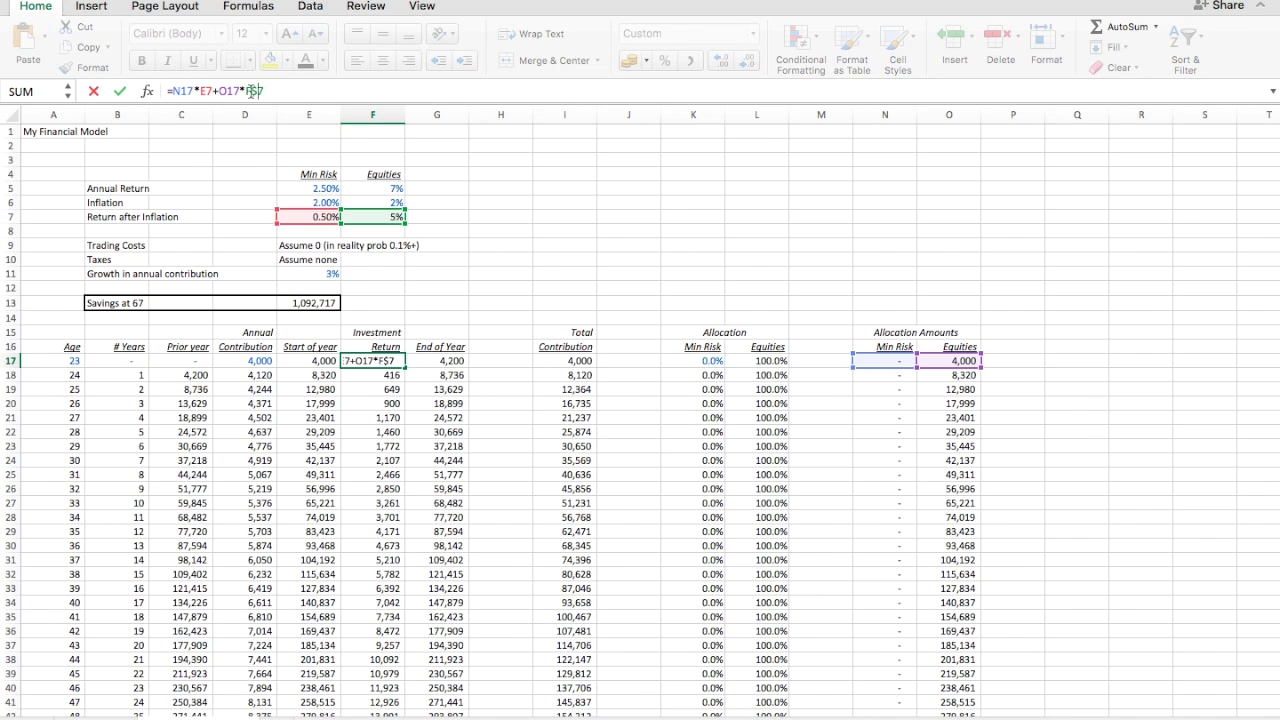
pyautogui.press('Left')
pyautogui.press('Left')
pyautogui.press('Left')
pyautogui.press('Return')
pyautogui.press('Down')
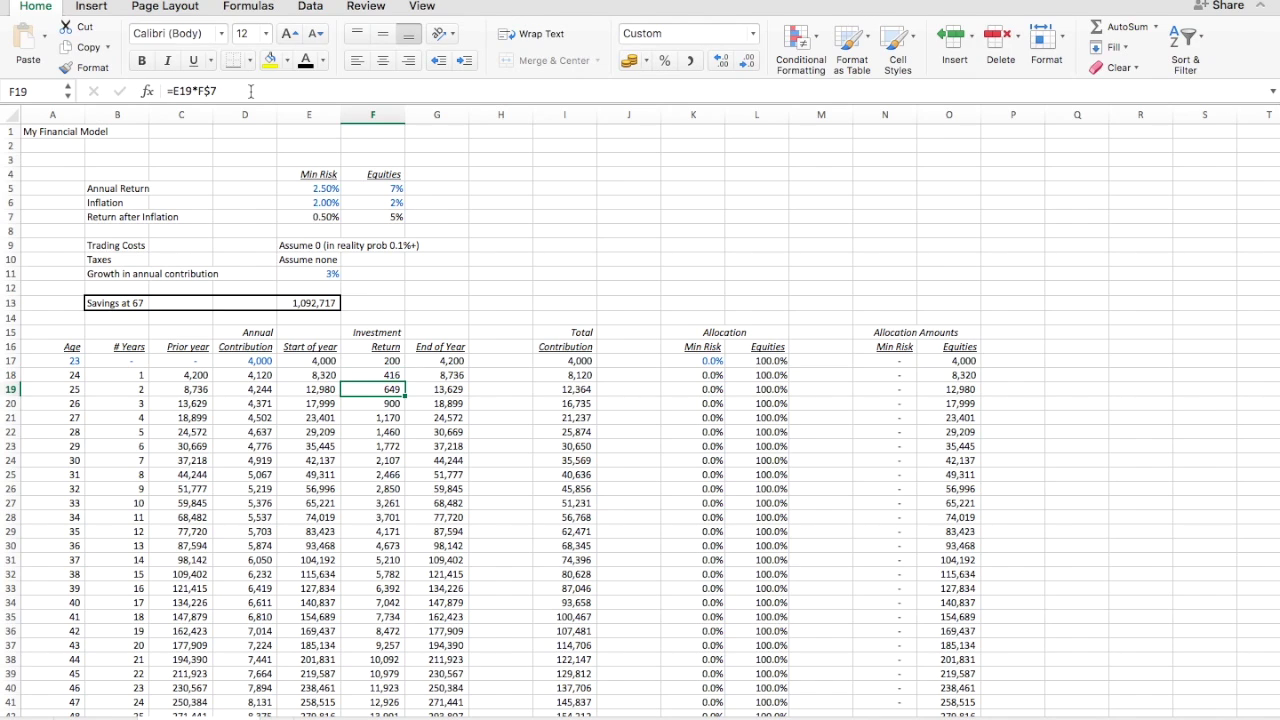
pyautogui.press('Up')
pyautogui.press('Up')
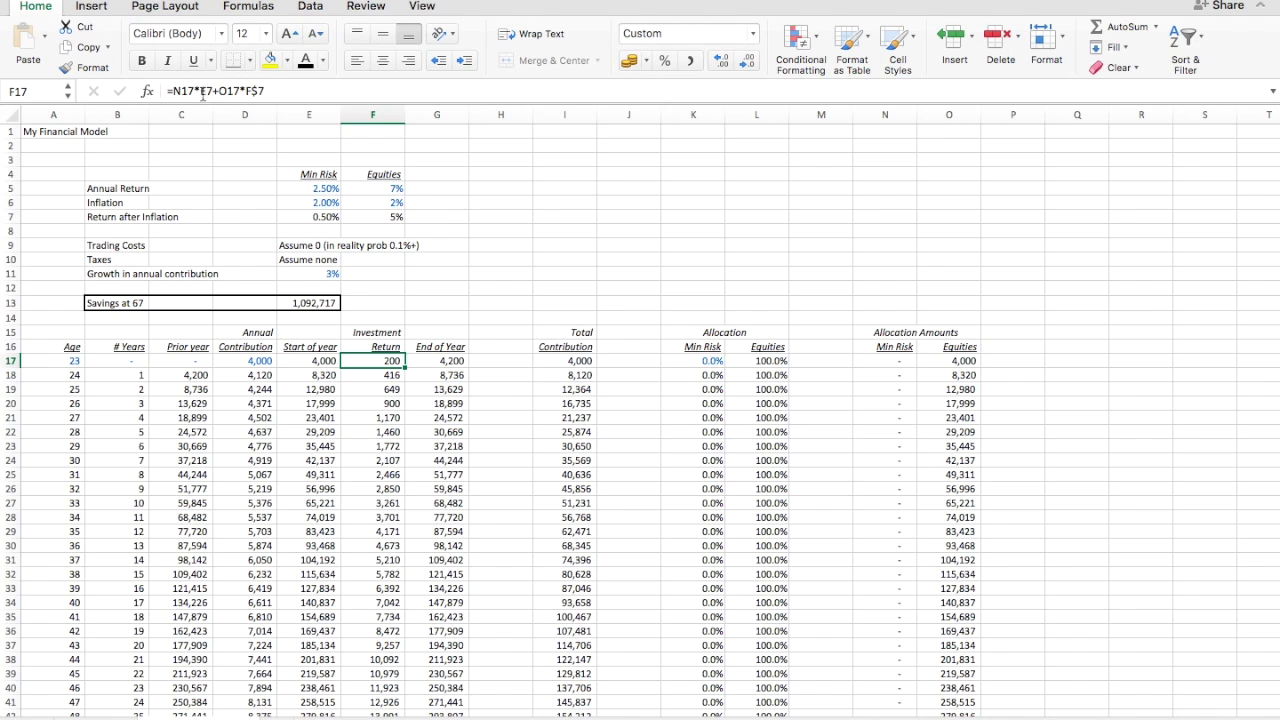
pyautogui.press('F2')
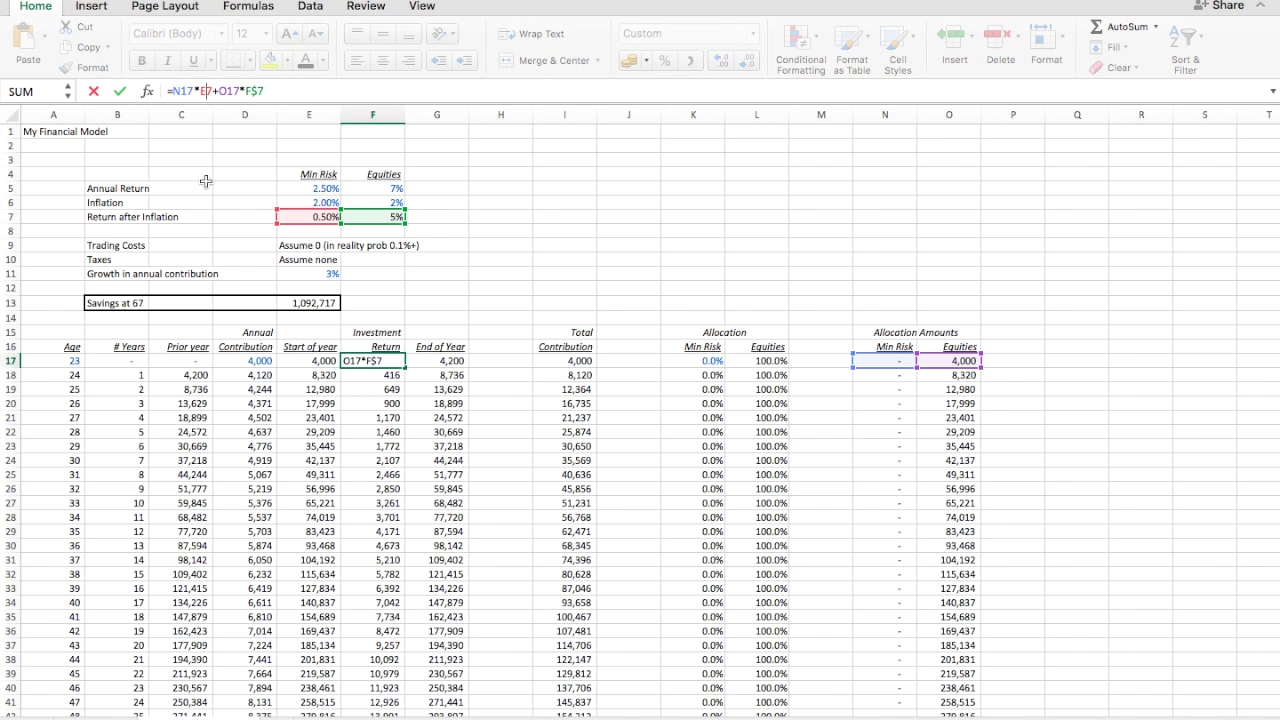
pyautogui.write('$')
pyautogui.press('Return')
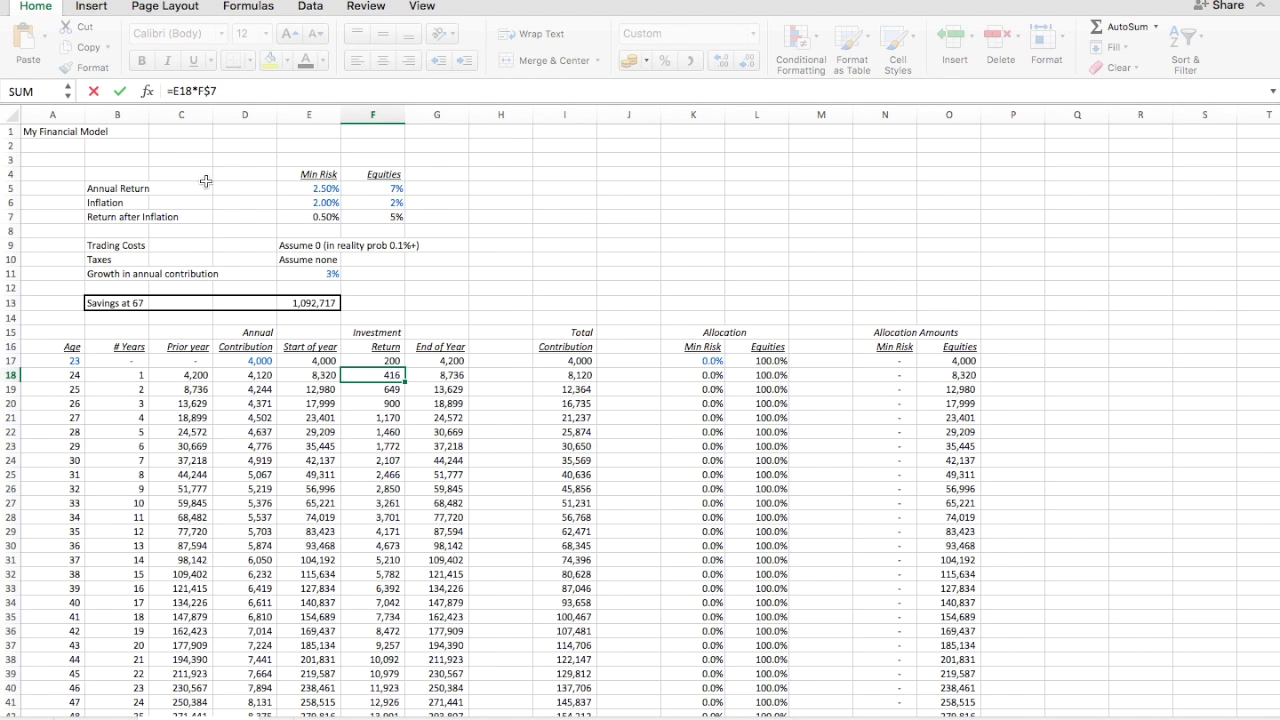
# Fill the return formula down column F to the last year
pyautogui.press('Up')
pyautogui.press('super+shift+Down')
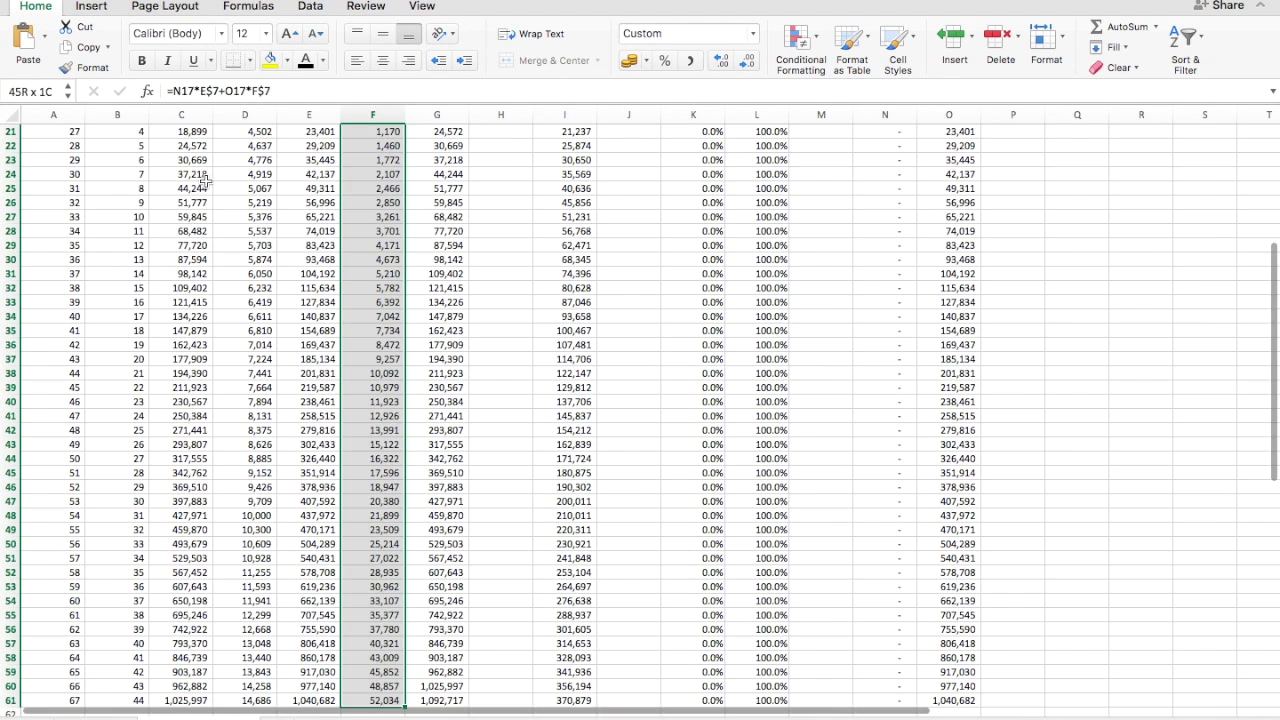
pyautogui.scroll(5, 205, 181)
pyautogui.press('super+d')
# Type 50 into the first year's Min Risk allocation in K17
pyautogui.press('Down')
pyautogui.press('Up')
pyautogui.press('Up')
pyautogui.press('Up')
pyautogui.press('Up')
pyautogui.press('Up')
pyautogui.press('Up')
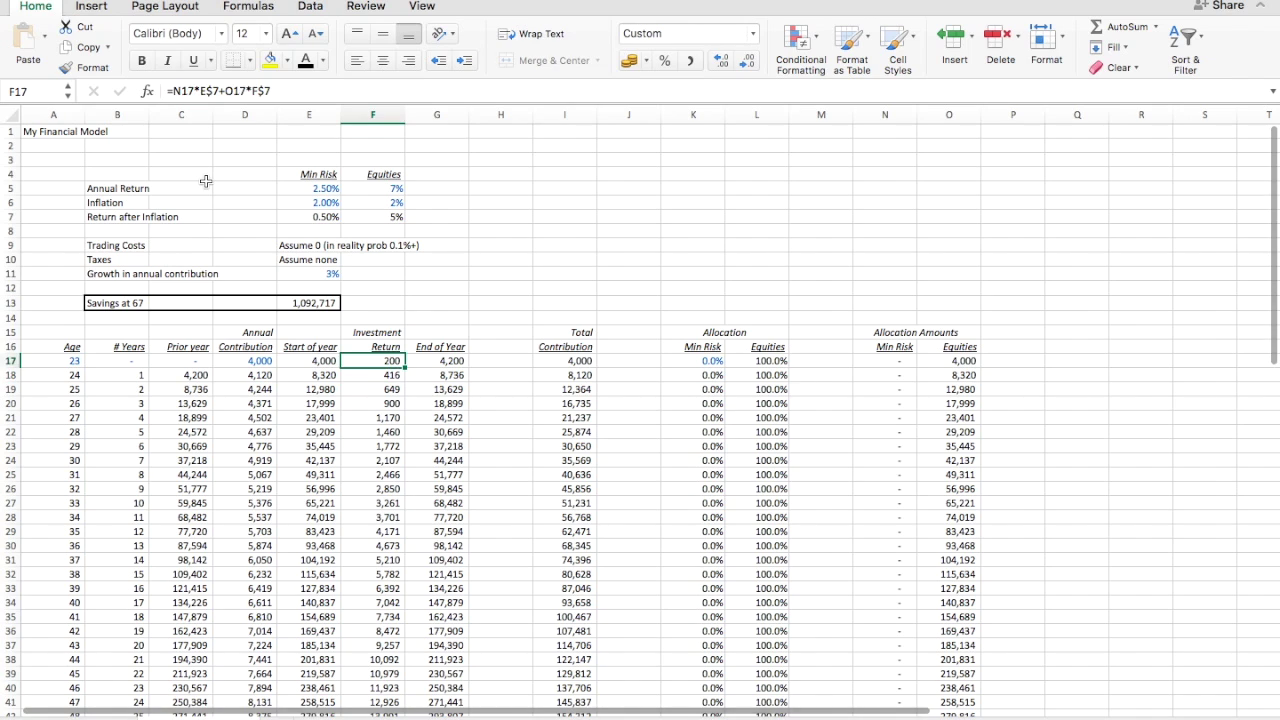
pyautogui.press('Up')
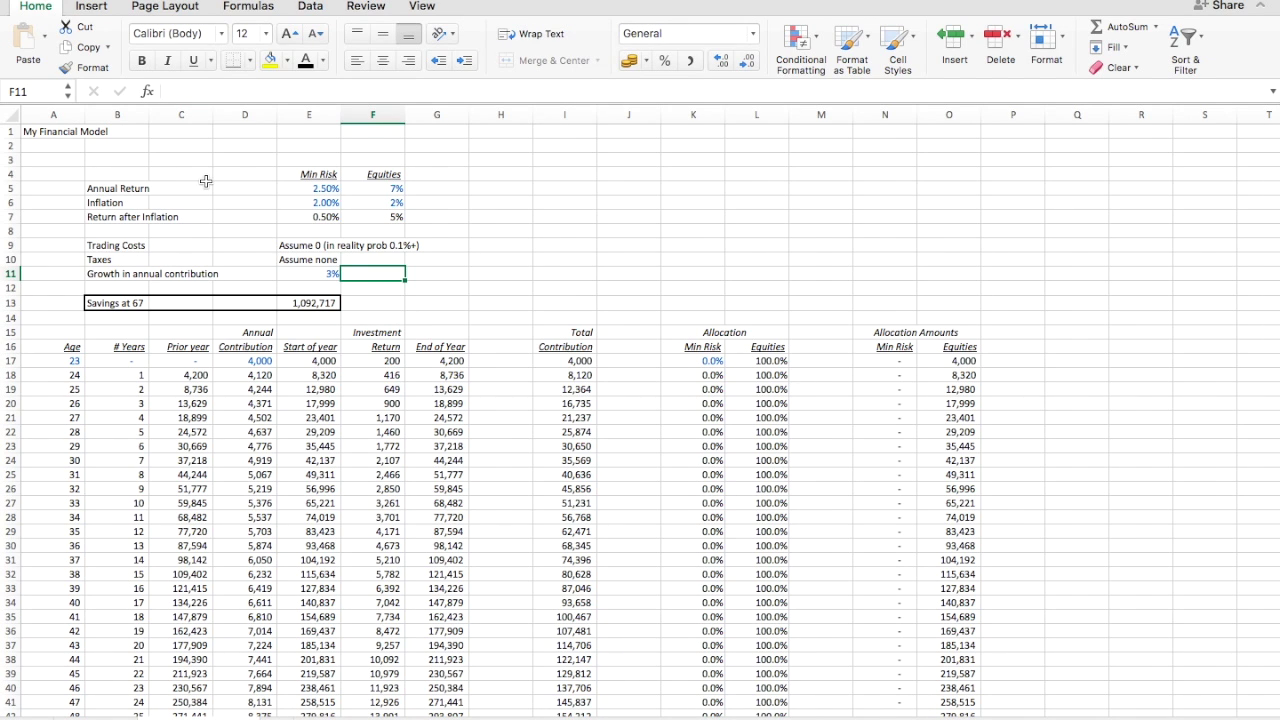
pyautogui.press('Down')
pyautogui.press('Down')
pyautogui.press('Down')
pyautogui.press('Down')
pyautogui.press('Down')
pyautogui.press('Down')
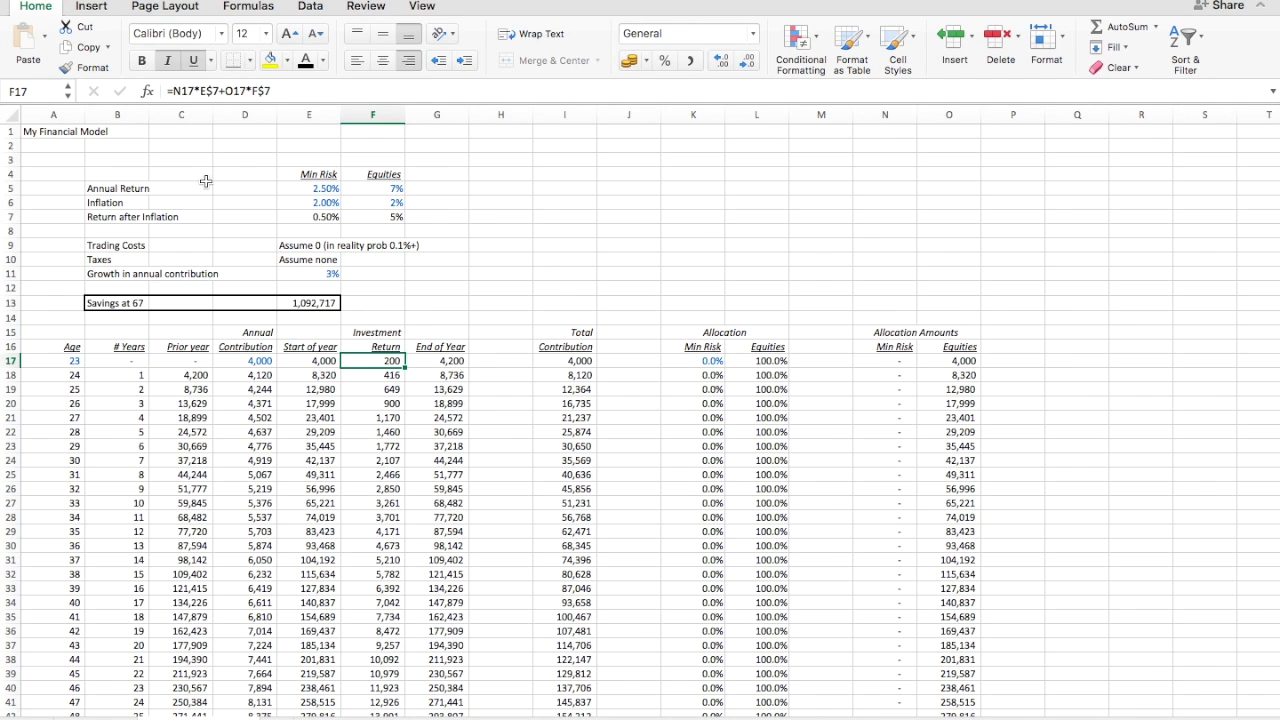
pyautogui.press('Right')
pyautogui.press('Right')
pyautogui.press('Right')
pyautogui.press('Right')
pyautogui.press('Right')
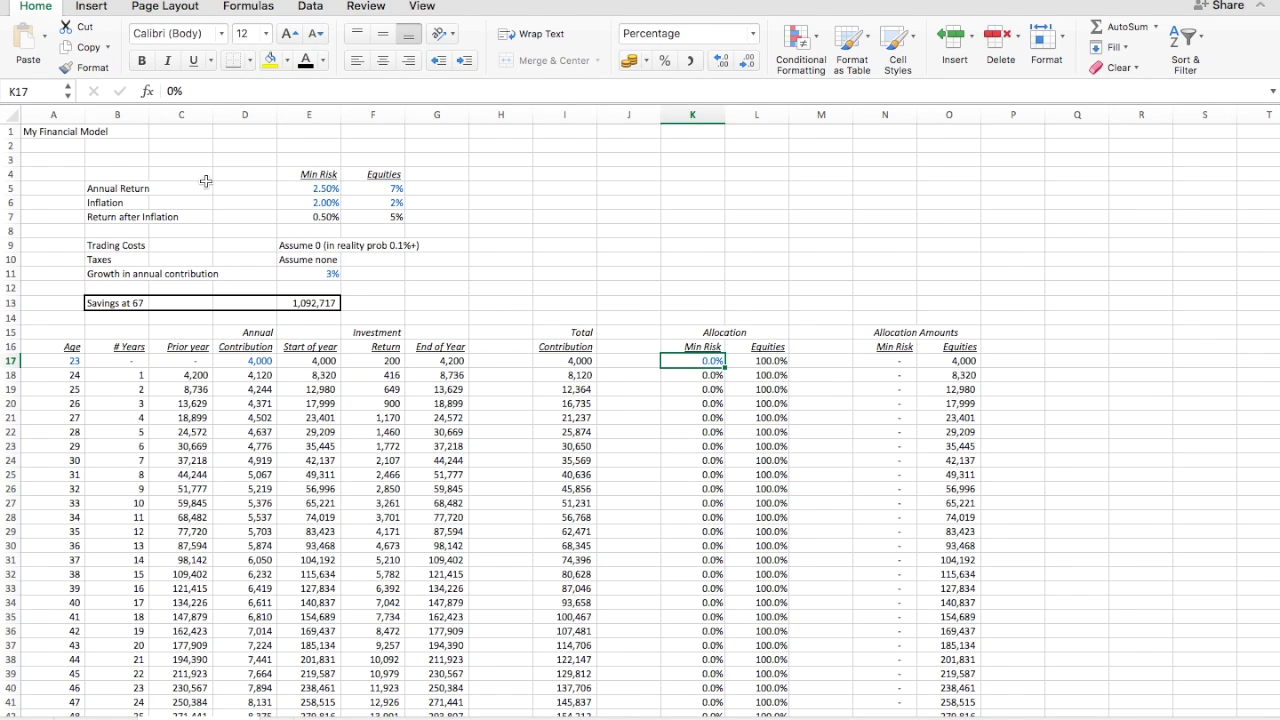
pyautogui.write('50')
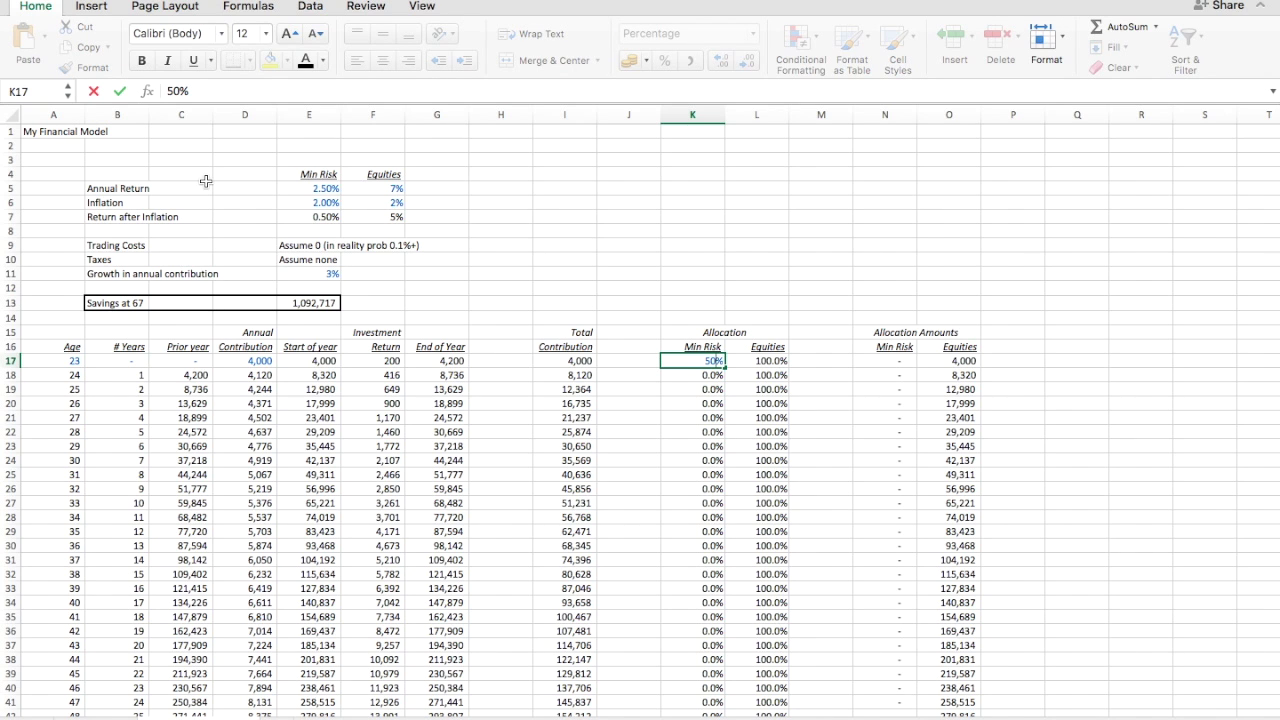
# Confirm 50% Min Risk in K17, then check the rows 20 and 23 allocation amount formulas
pyautogui.press('Return')
pyautogui.press('Up')
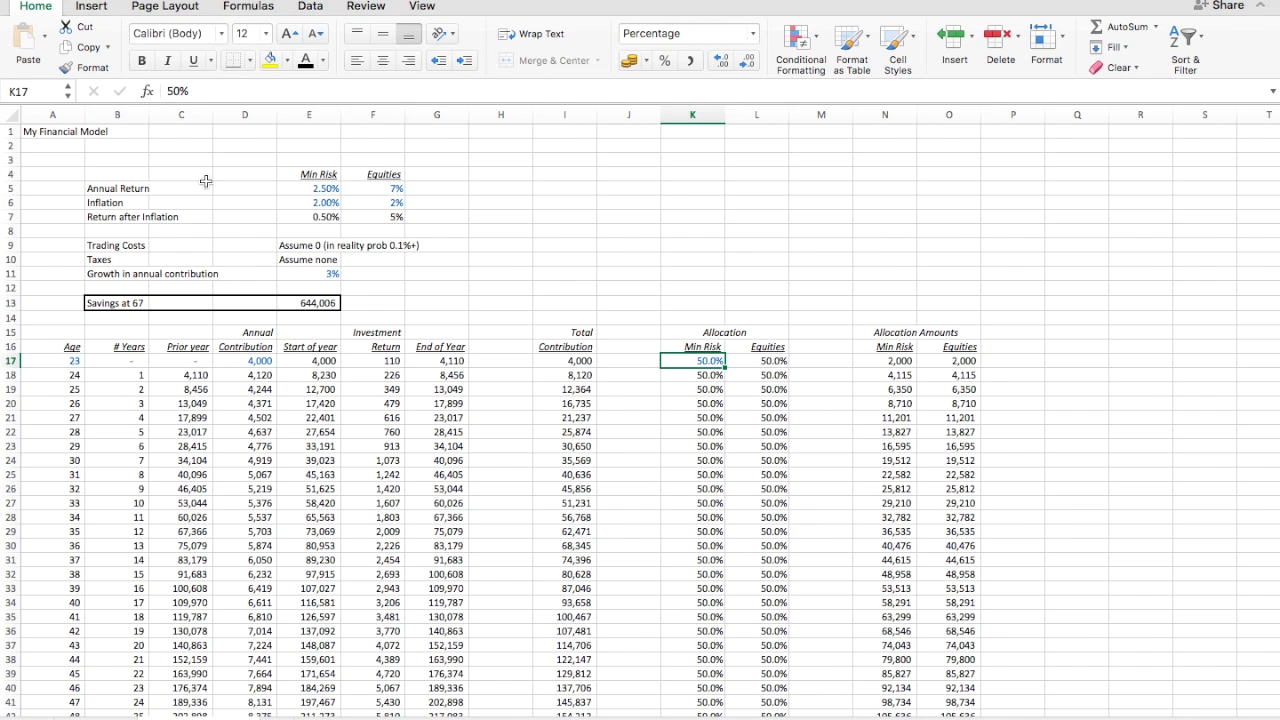
pyautogui.press('Right')
pyautogui.press('Right')
pyautogui.press('Down')
pyautogui.press('Down')
pyautogui.press('Down')
pyautogui.press('Right')
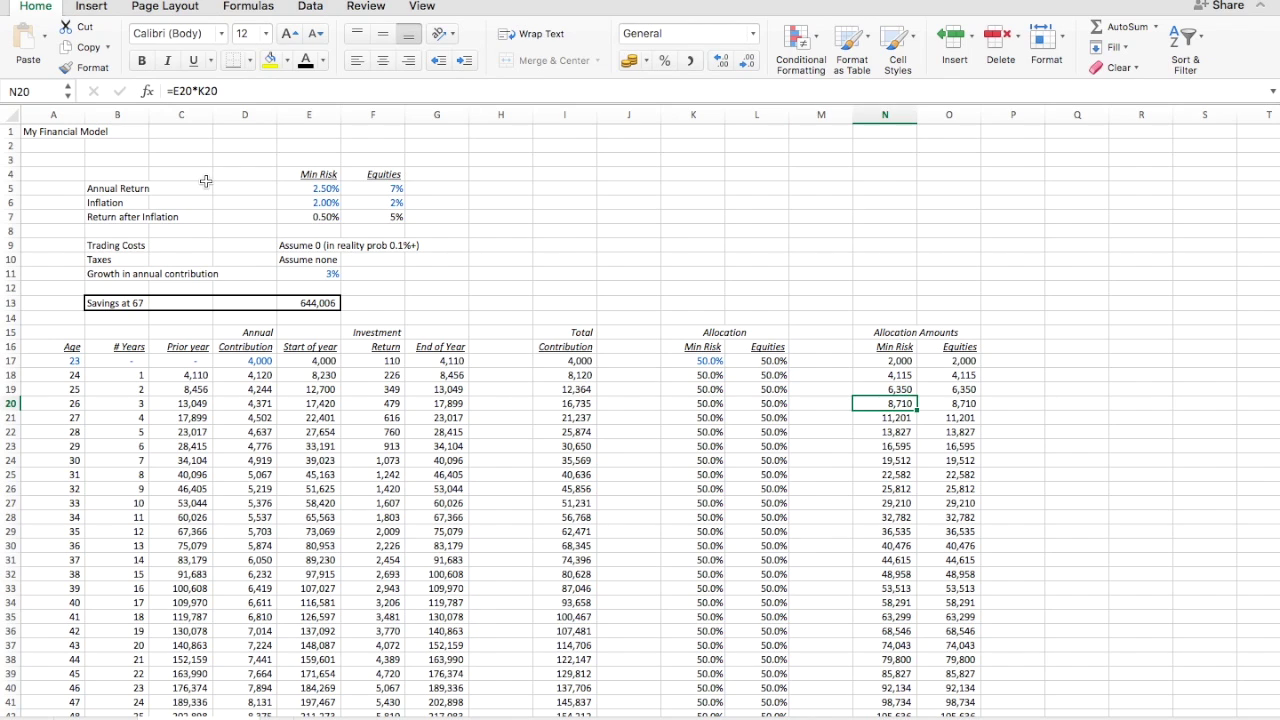
pyautogui.press('Right')
pyautogui.press('Left')
pyautogui.press('Down')
pyautogui.press('Down')
pyautogui.press('Down')
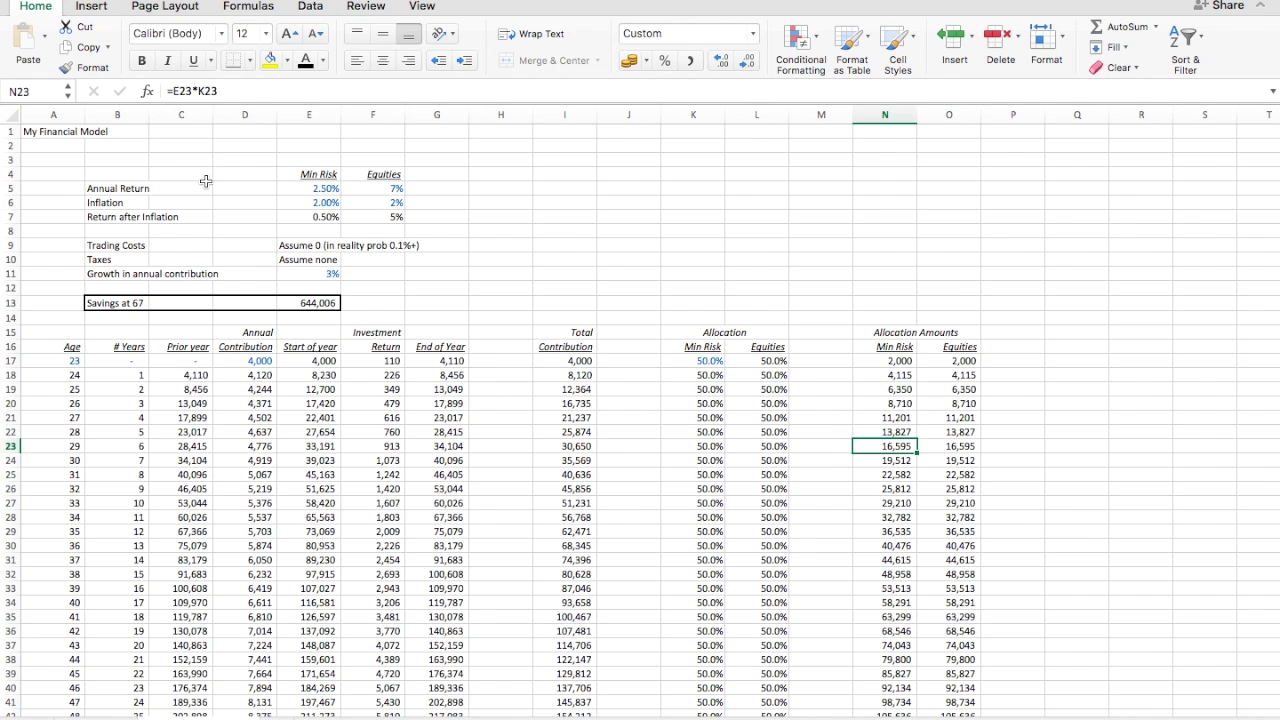
pyautogui.press('Right')
pyautogui.press('Left')
pyautogui.press('Left')
pyautogui.press('Left')
pyautogui.press('Left')
pyautogui.press('Left')
pyautogui.press('Left')
pyautogui.press('Left')
pyautogui.press('Left')
pyautogui.press('Left')
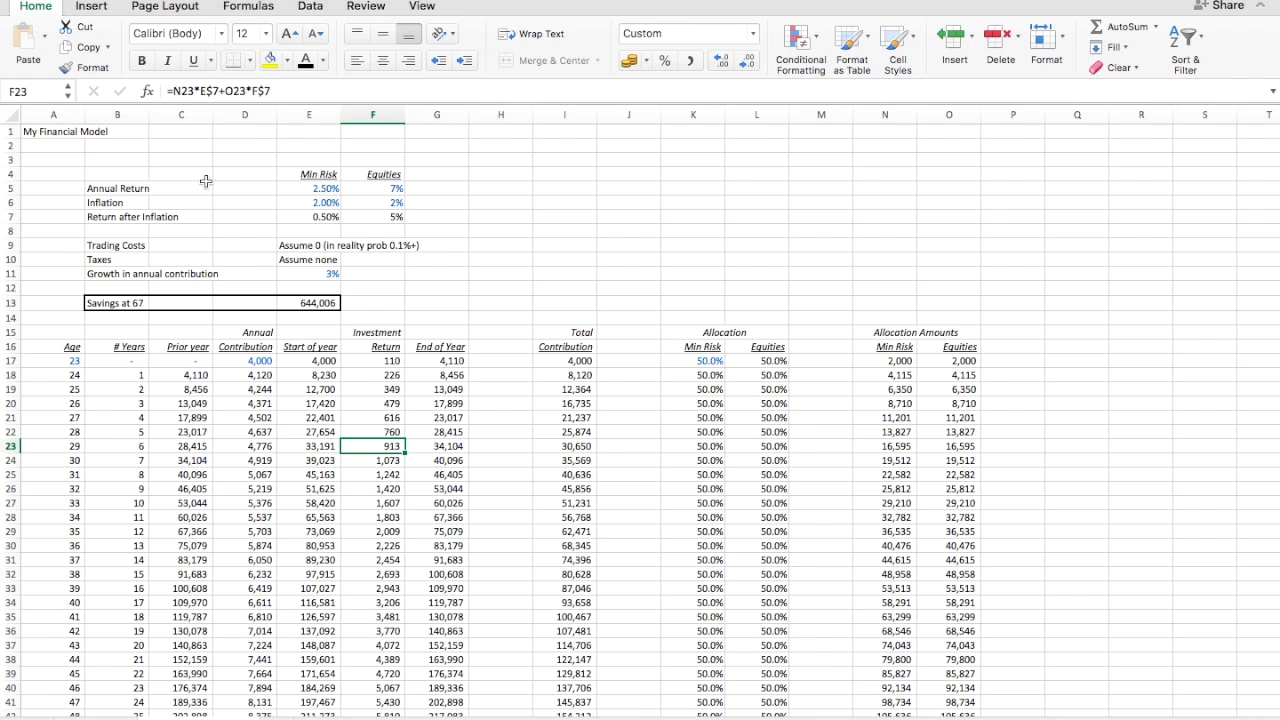
pyautogui.press('Right')
pyautogui.press('Right')
pyautogui.press('Right')
pyautogui.press('Right')
pyautogui.press('Right')
# Set the first year's Min Risk allocation in K17 to 100%
pyautogui.press('Up')
pyautogui.press('Up')
pyautogui.press('Up')
pyautogui.press('Up')
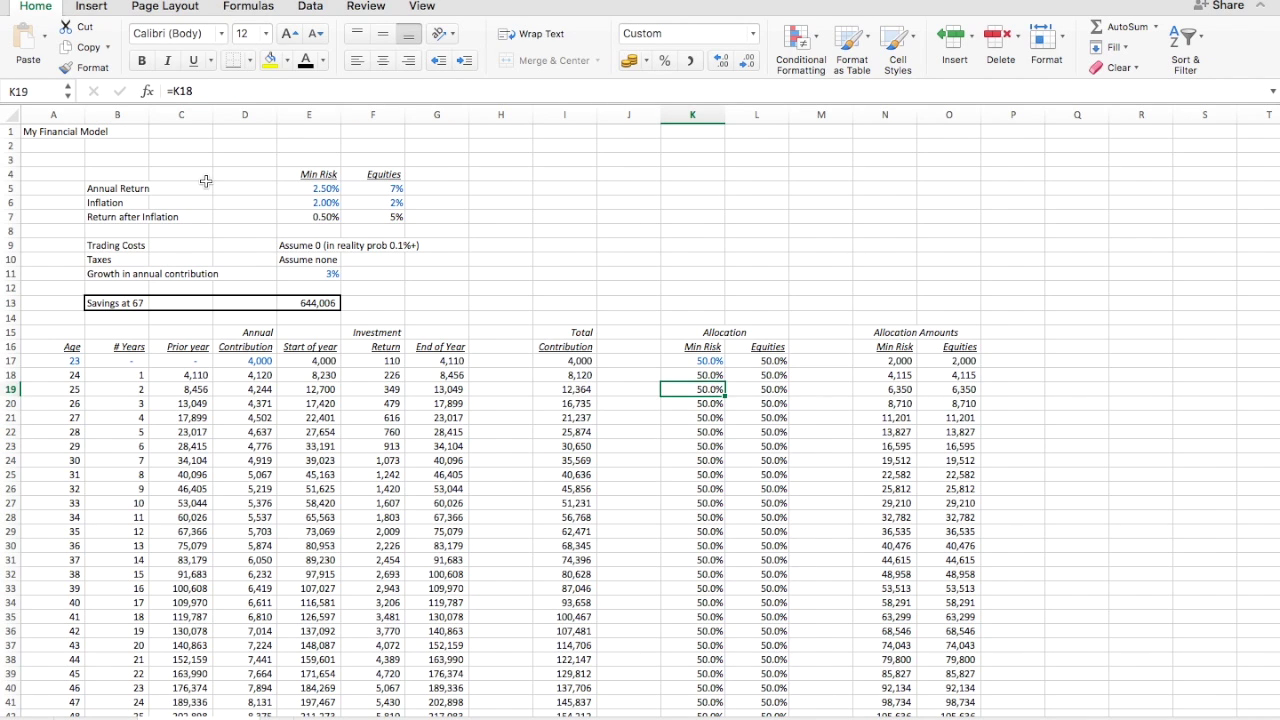
pyautogui.press('Up')
pyautogui.press('Up')
pyautogui.write('100')
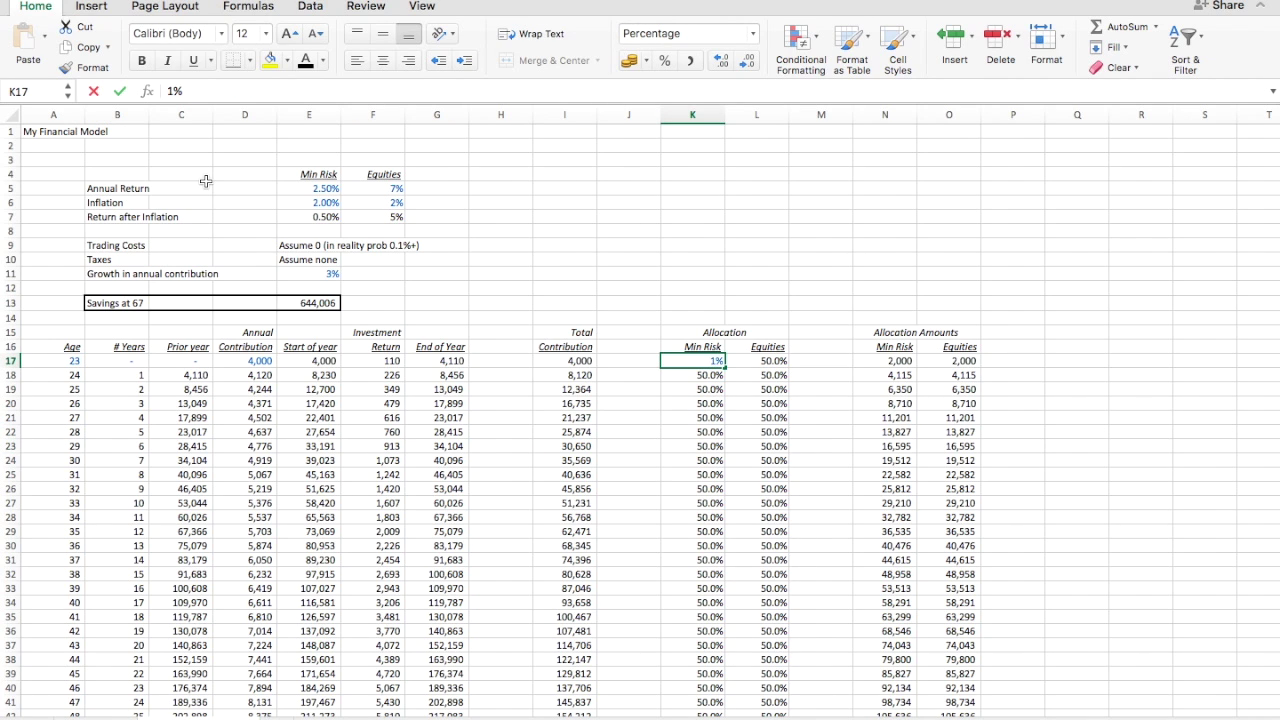
pyautogui.press('Return')
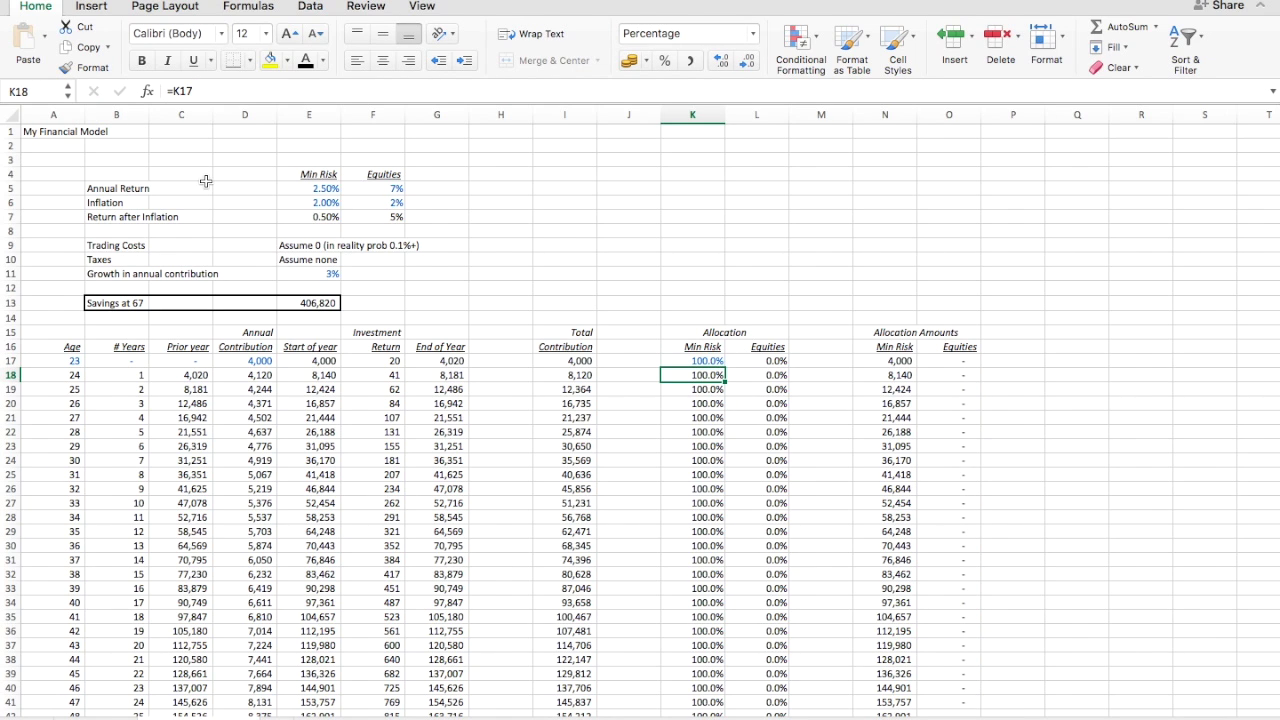
# Check the final-year totals: 406,820 end balance against 370,879 contributed
pyautogui.press('Left')
pyautogui.press('Left')
pyautogui.press('Left')
pyautogui.press('Left')
pyautogui.hotkey('ctrl', 'Down')
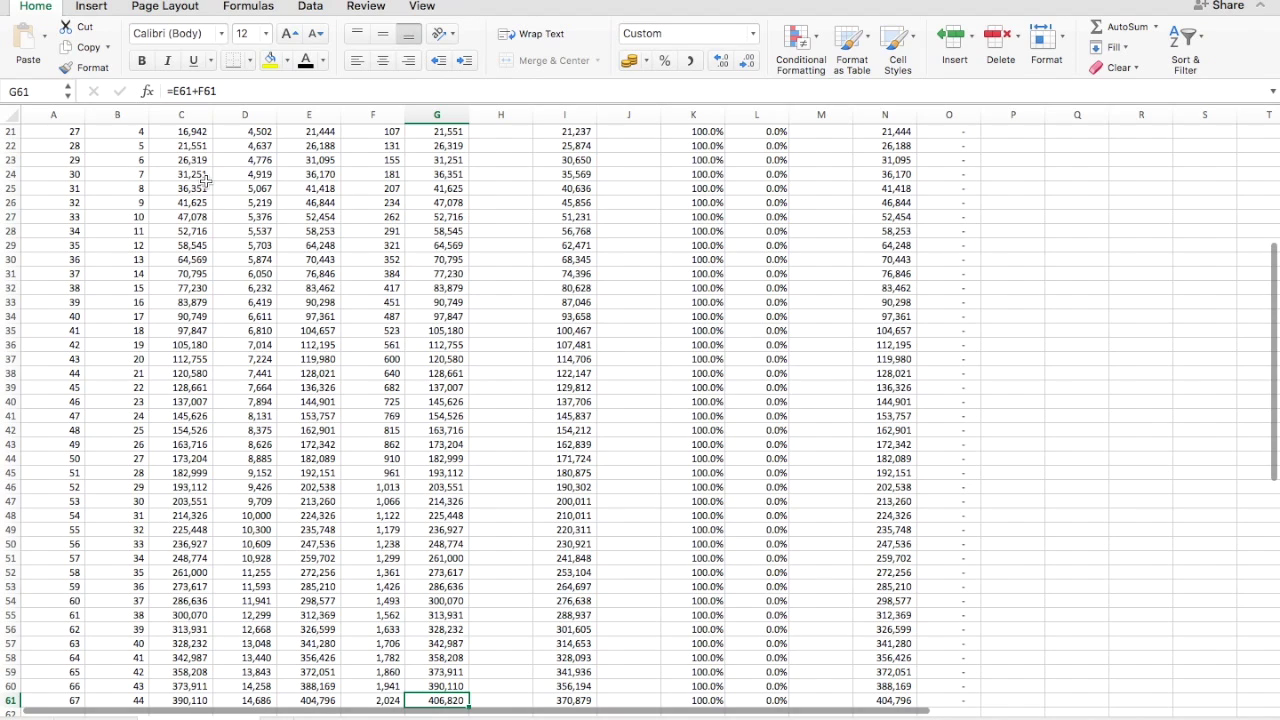
pyautogui.press('Right')
pyautogui.press('Right')
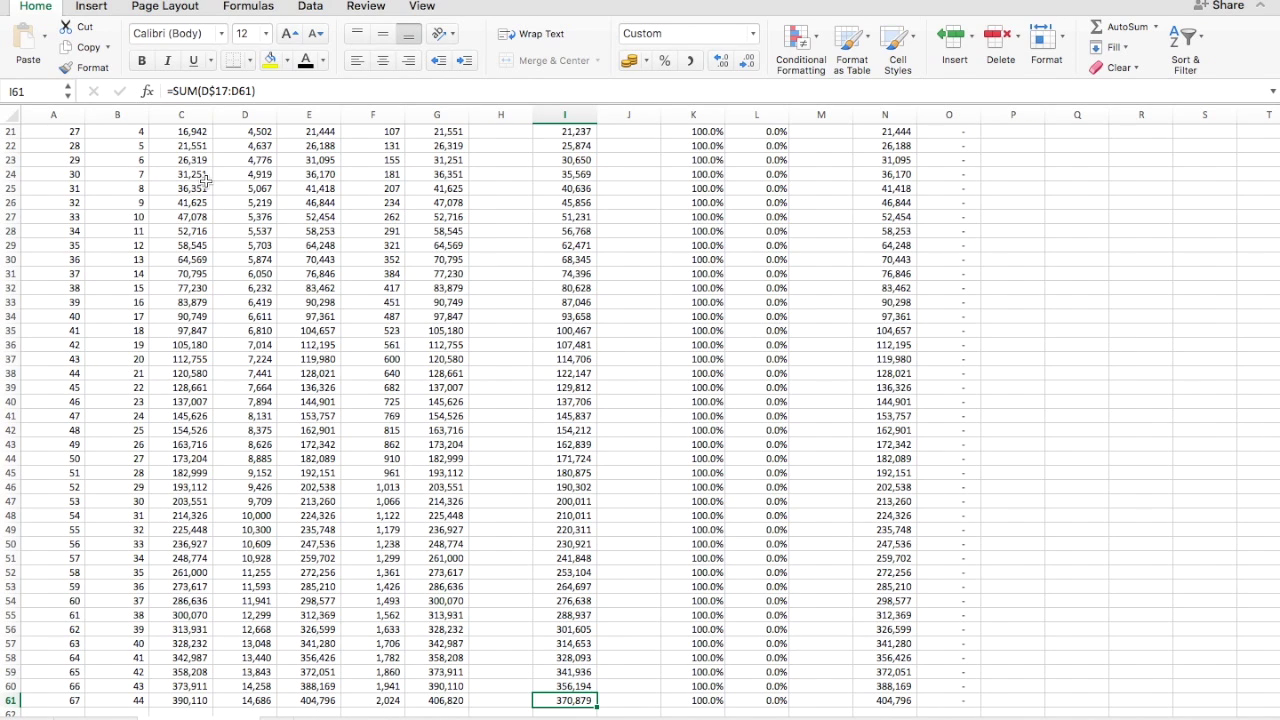
pyautogui.press('Left')
pyautogui.press('Right')
pyautogui.press('Left')
pyautogui.press('Left')
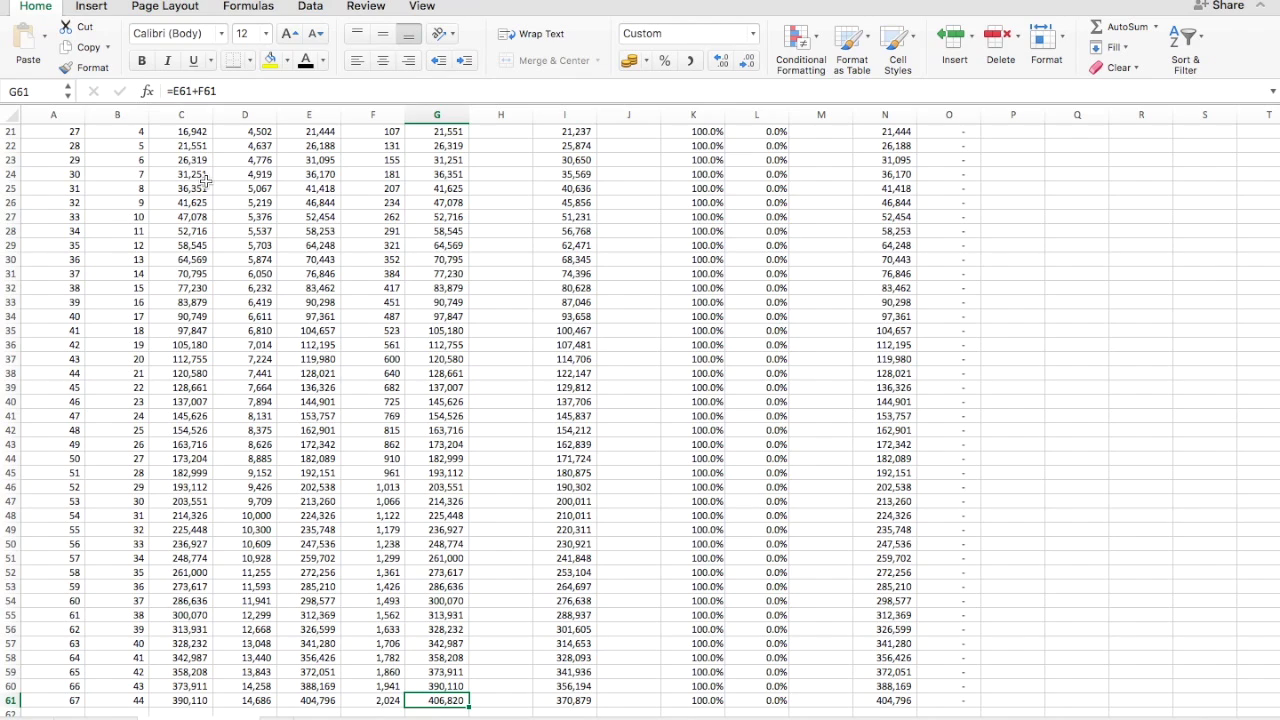
# Enter 0 in K17 for all-Equities and confirm Savings at 67 reads 1,092,717
pyautogui.hotkey('ctrl', 'Up')
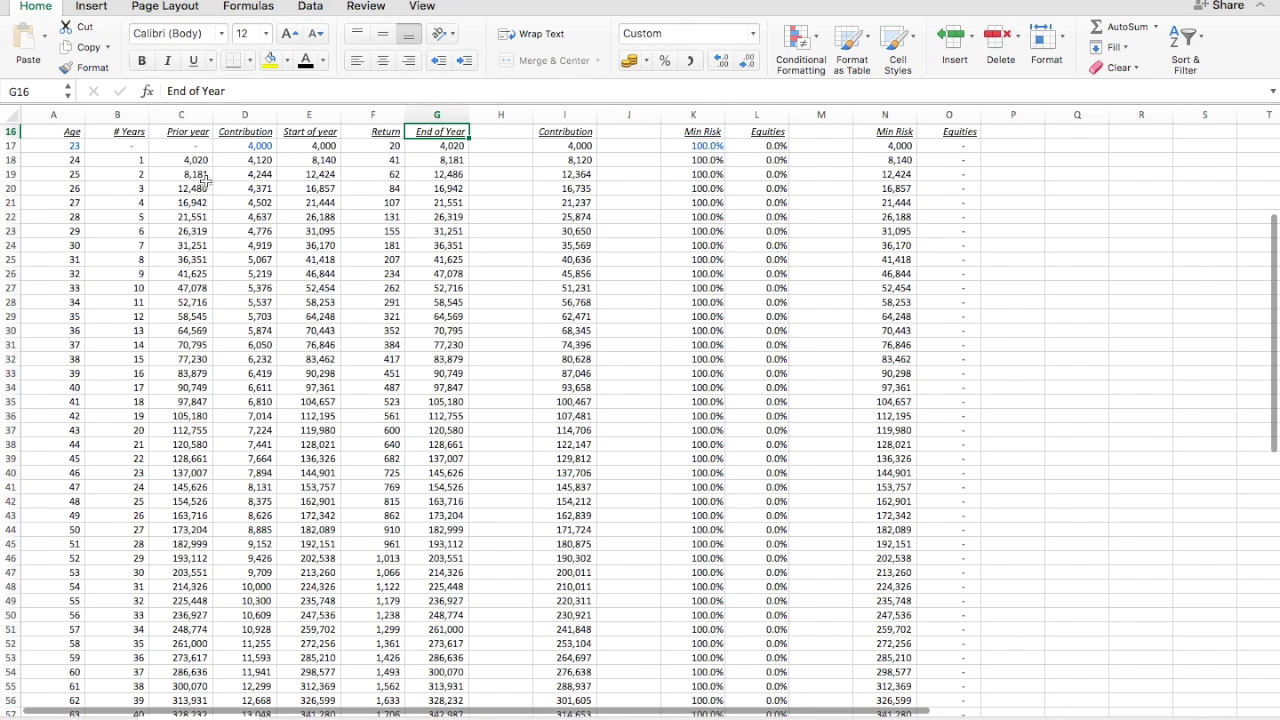
pyautogui.press('Up')
pyautogui.press('Up')
pyautogui.press('Up')
pyautogui.press('Up')
pyautogui.press('Up')
pyautogui.press('Up')
pyautogui.press('Up')
pyautogui.press('Up')
pyautogui.press('Up')
pyautogui.press('Up')
pyautogui.press('Up')
pyautogui.press('Up')
pyautogui.press('Up')
pyautogui.press('Up')
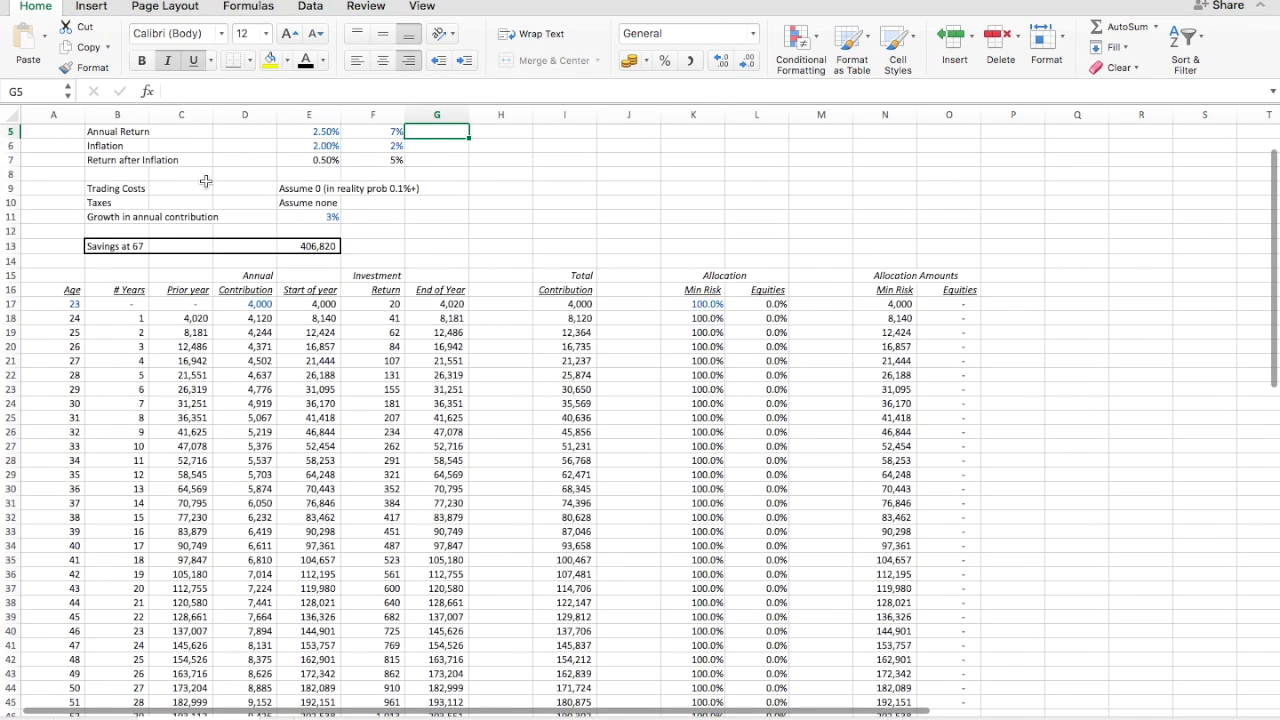
pyautogui.press('Down')
pyautogui.press('Down')
pyautogui.press('Down')
pyautogui.press('Down')
pyautogui.press('Down')
pyautogui.press('Down')
pyautogui.press('Down')
pyautogui.press('Down')
pyautogui.press('Down')
pyautogui.press('Down')
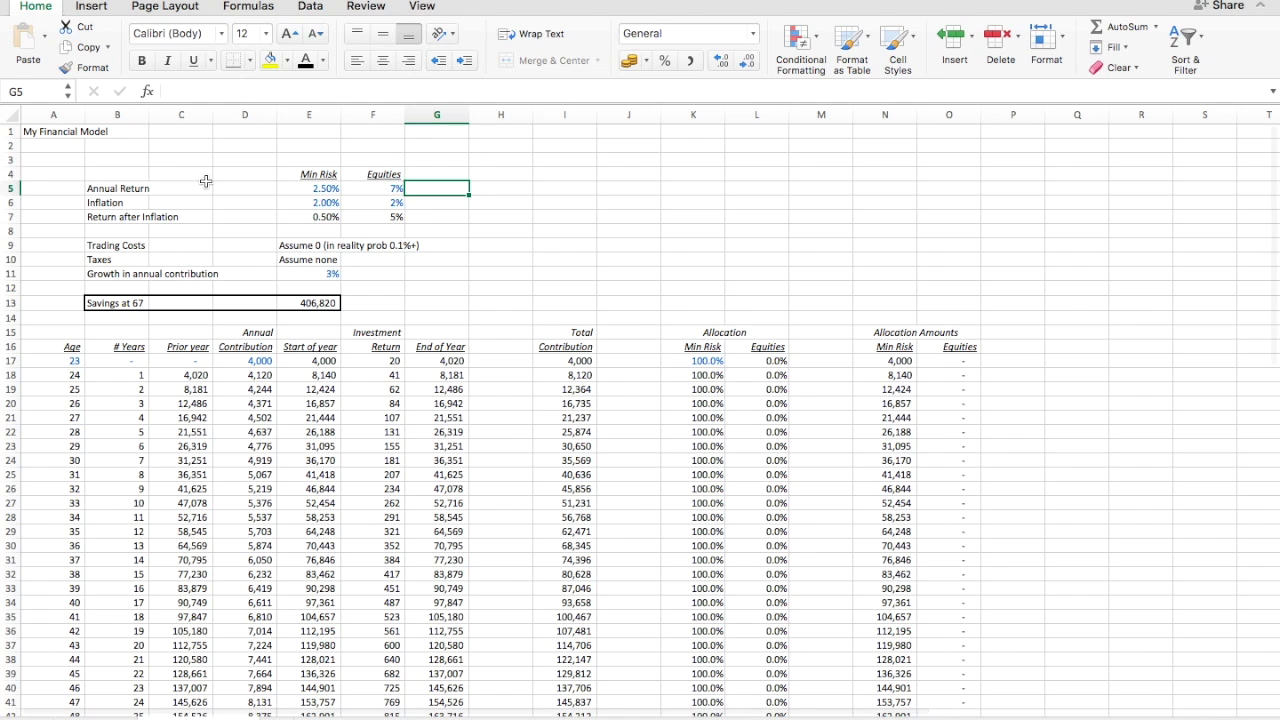
pyautogui.press('Down')
pyautogui.press('Down')
pyautogui.press('Down')
pyautogui.press('Down')
pyautogui.press('Down')
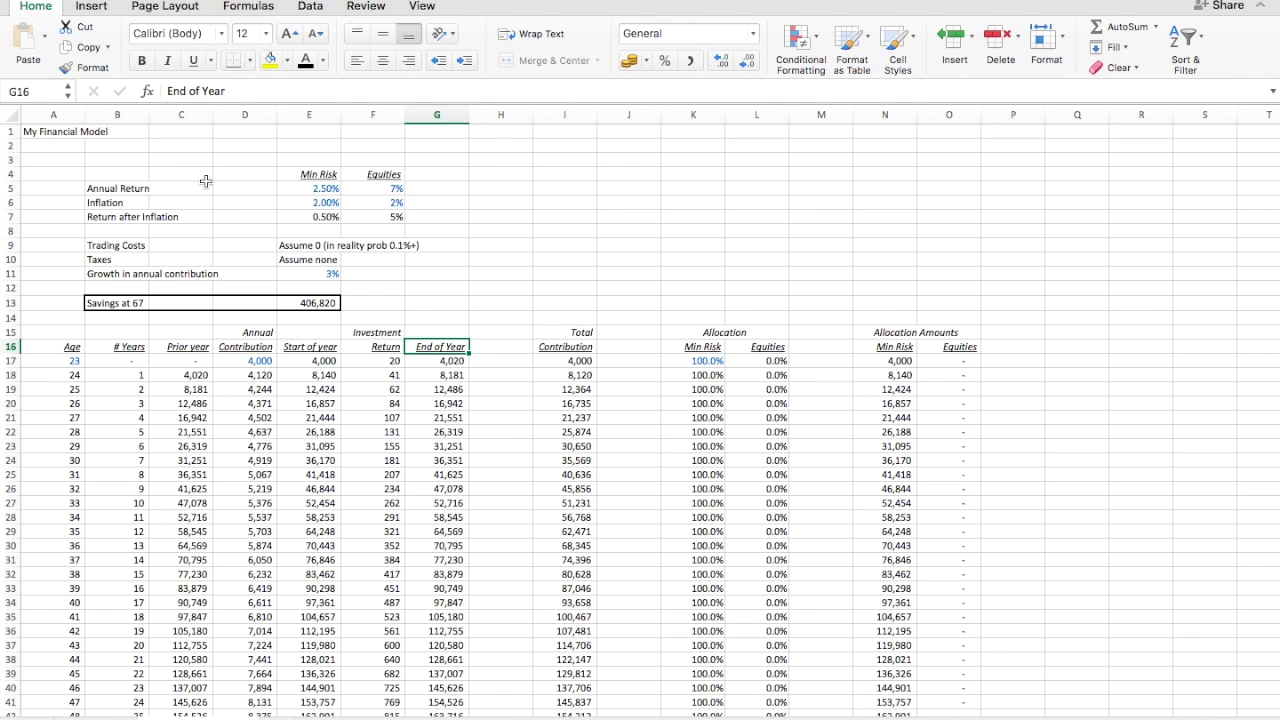
pyautogui.press('Right')
pyautogui.press('Right')
pyautogui.press('Right')
pyautogui.press('Right')
pyautogui.press('Down')
pyautogui.write('0')
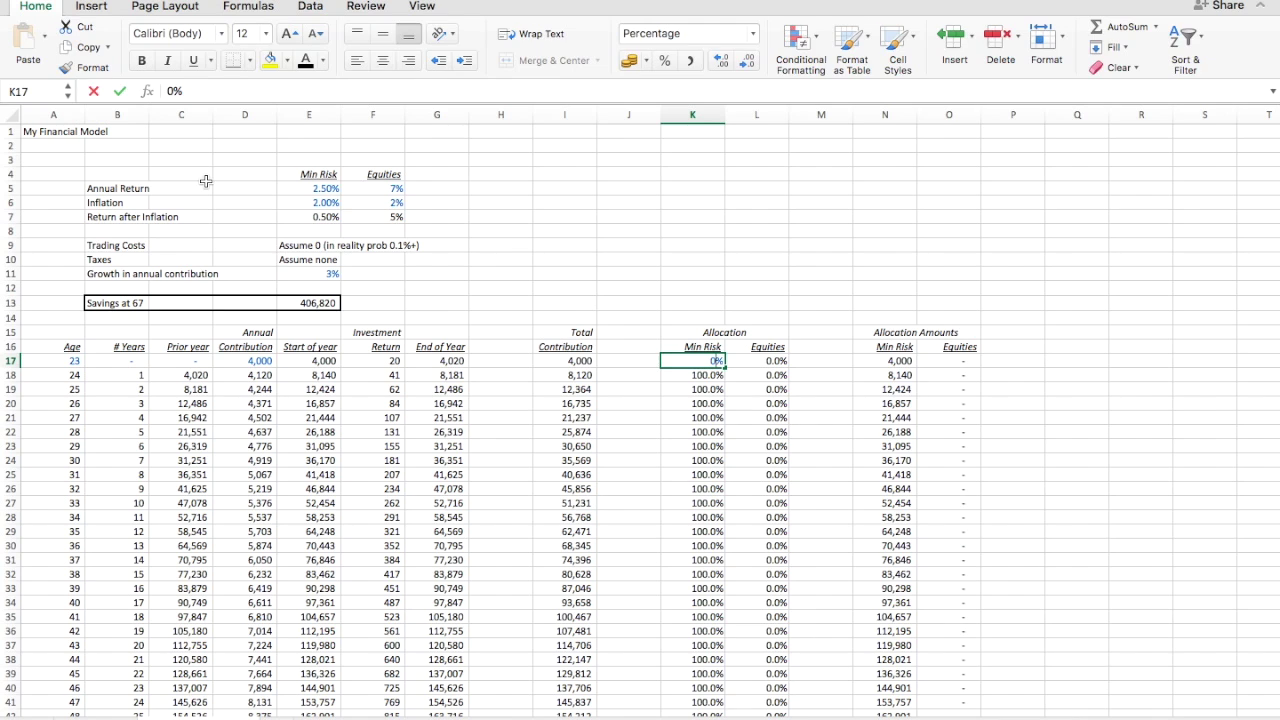
pyautogui.press('Return')
pyautogui.press('Up')
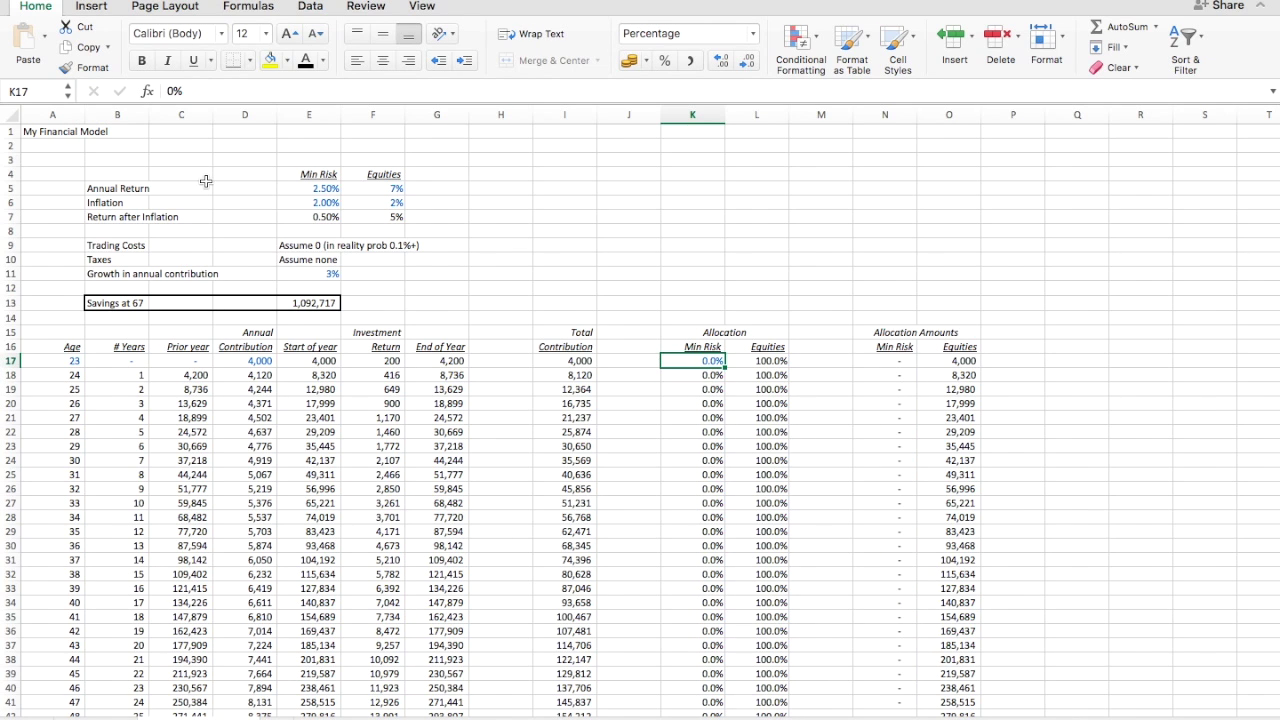
pyautogui.press('Left')
pyautogui.press('Left')
pyautogui.press('Left')
pyautogui.press('Left')
pyautogui.press('Left')
pyautogui.press('Left')
pyautogui.press('Up')
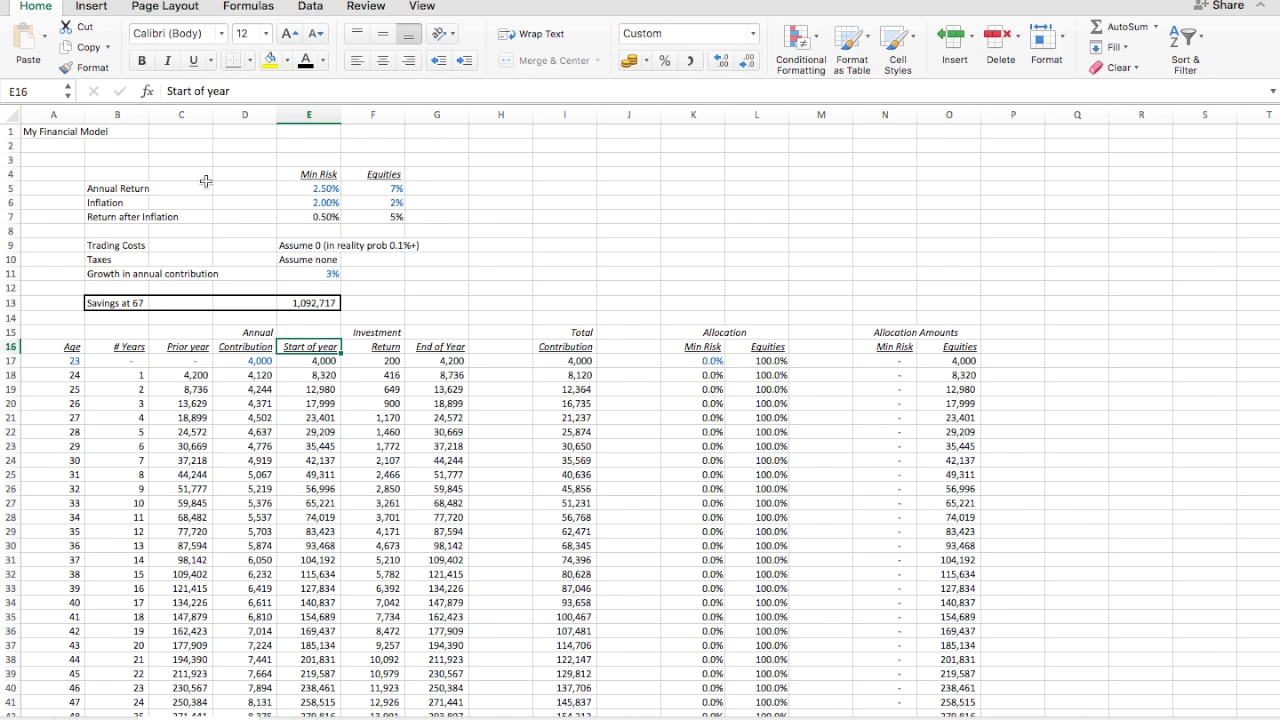
pyautogui.press('Up')
pyautogui.press('Up')
pyautogui.press('Up')
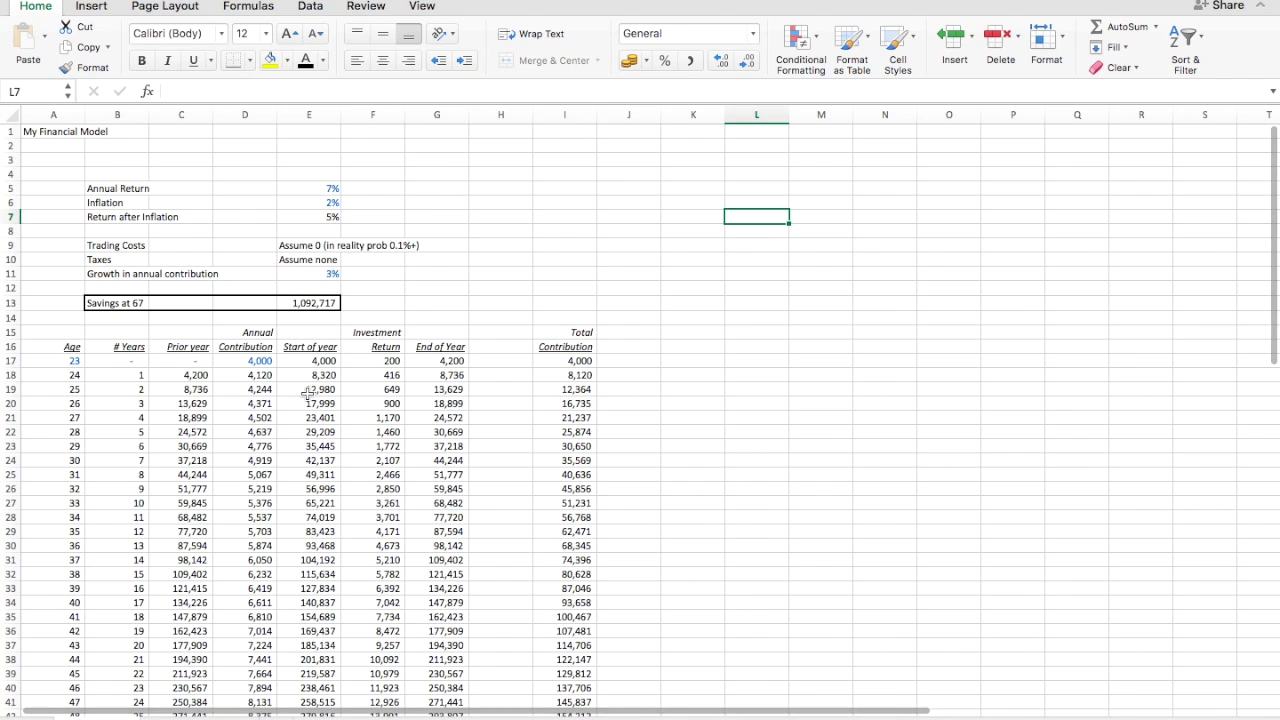
pyautogui.click(317, 307)
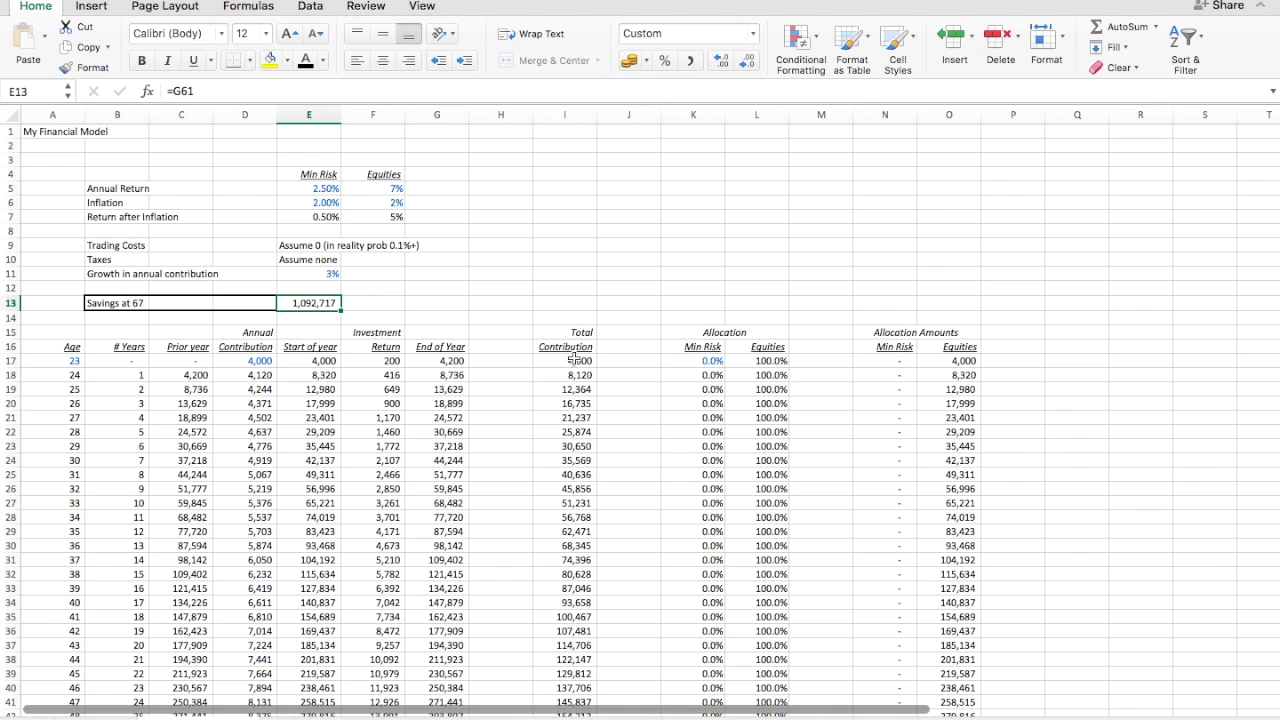
# Set the first year's Min Risk allocation in K17 to 50%
pyautogui.click(711, 363)
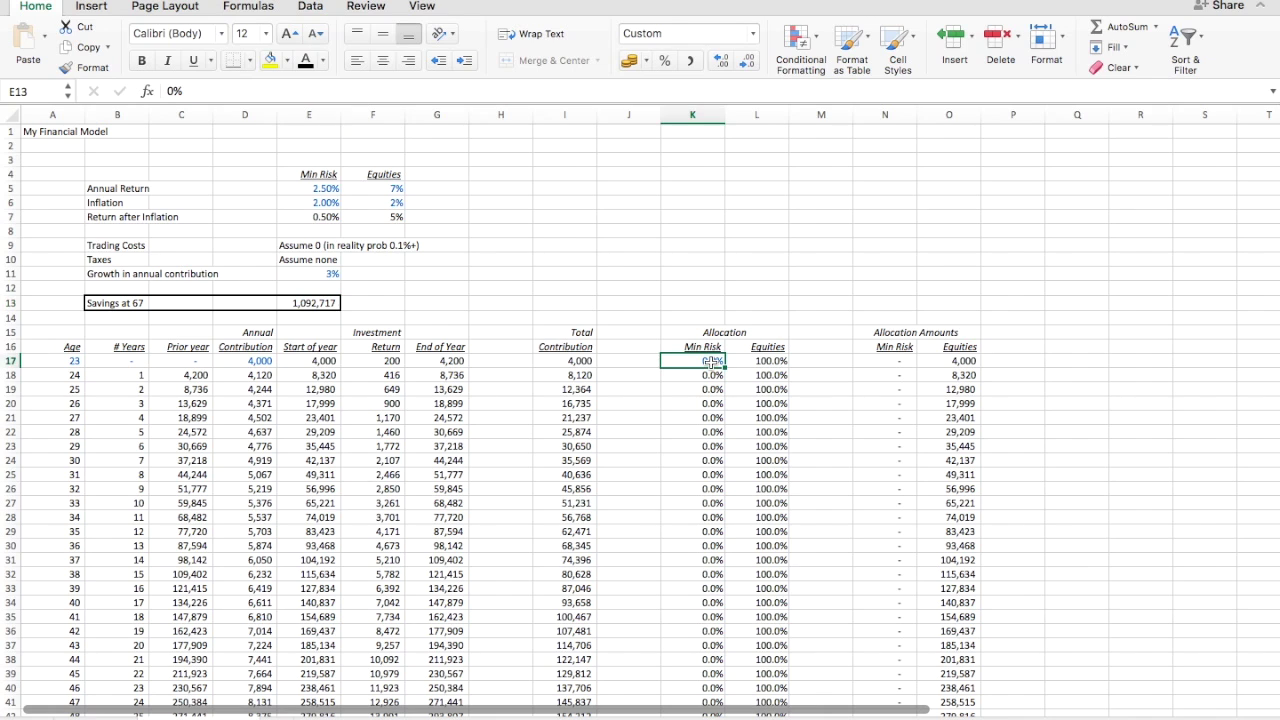
pyautogui.write('50')
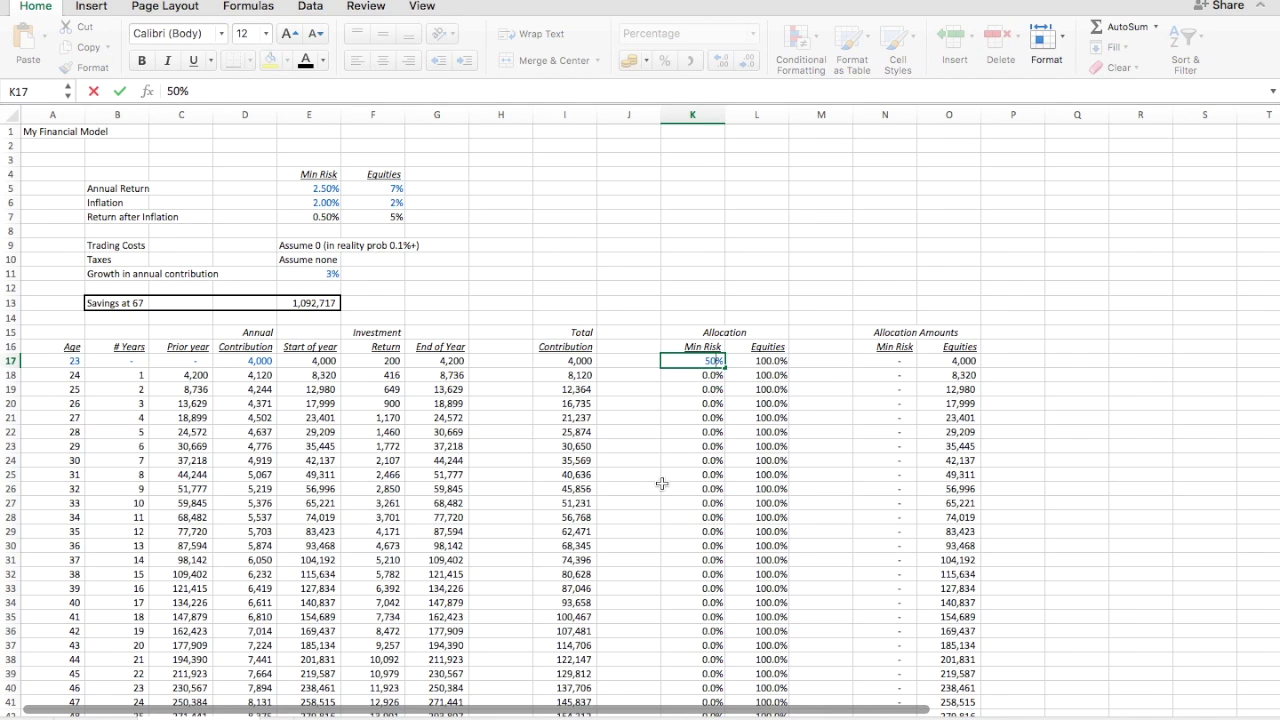
pyautogui.press('Return')
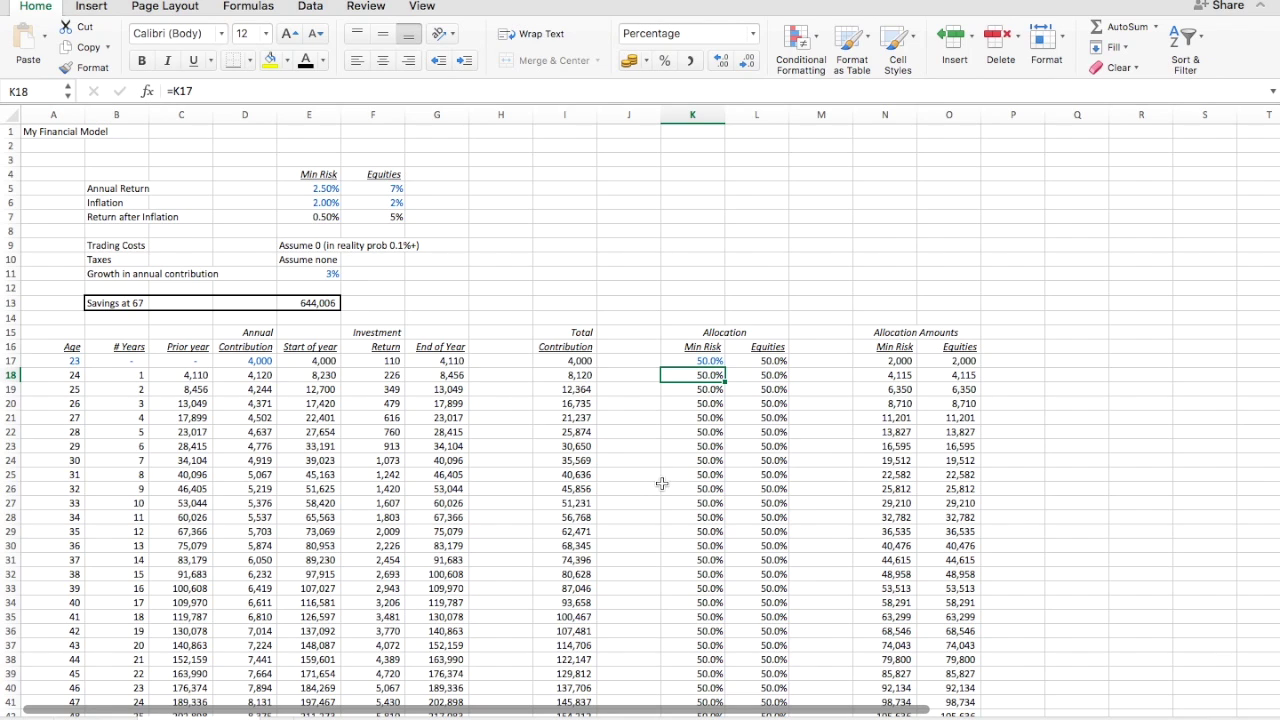
# Type 40 into the age 27 Min Risk allocation in K21
pyautogui.press('Down')
pyautogui.press('Down')
pyautogui.press('Down')
pyautogui.press('Down')
pyautogui.press('Down')
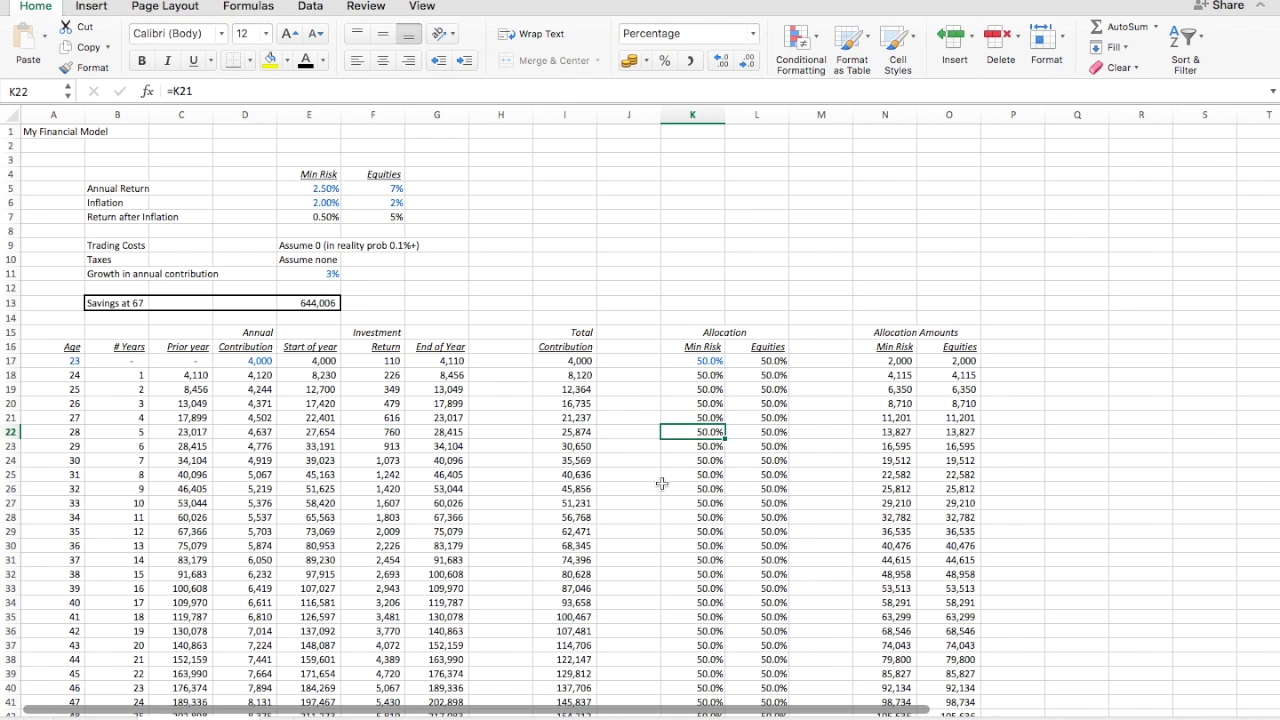
pyautogui.press('Up')
pyautogui.press('Up')
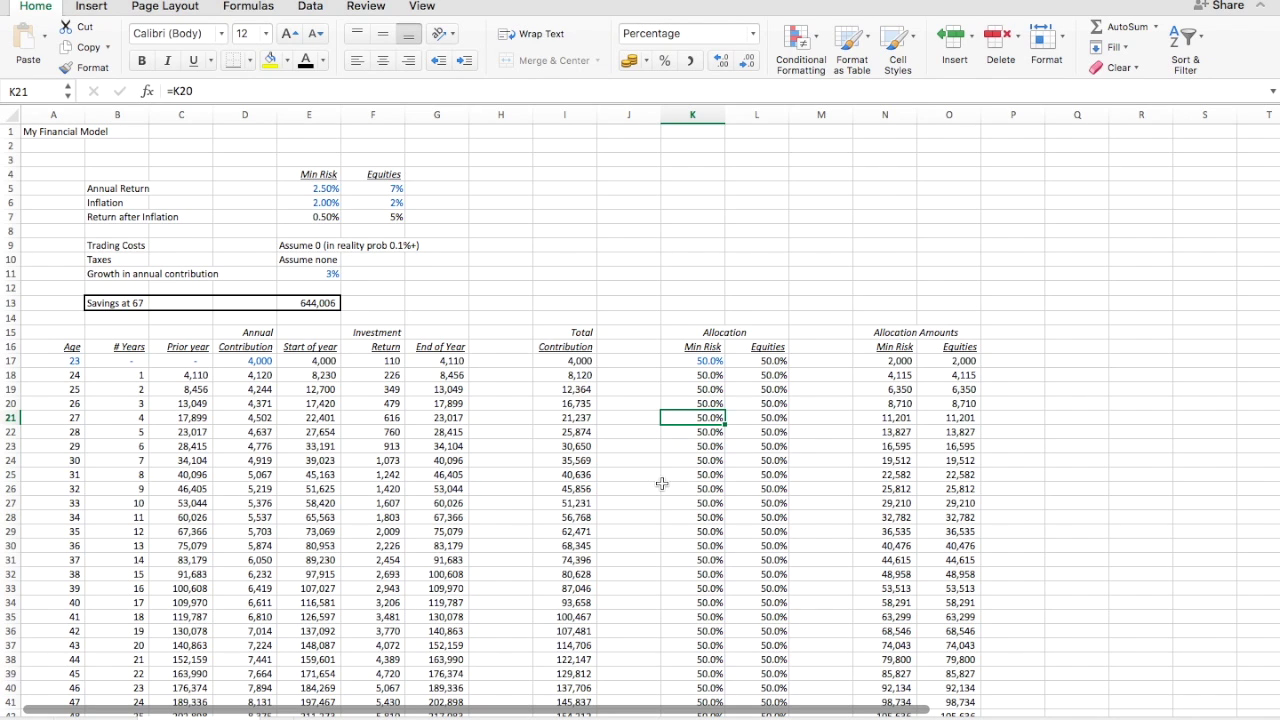
pyautogui.write('40')
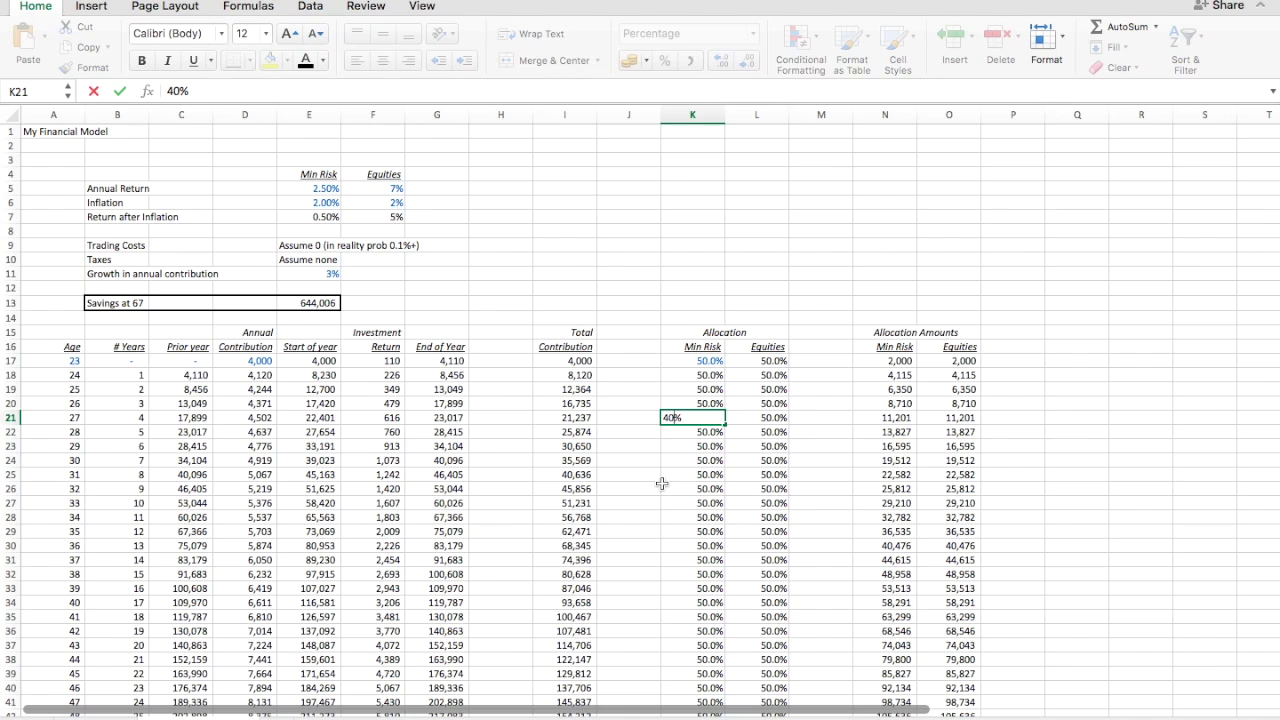
# Change the age 27 Min Risk allocation in K21 from 40% to 60%
pyautogui.press('Return')
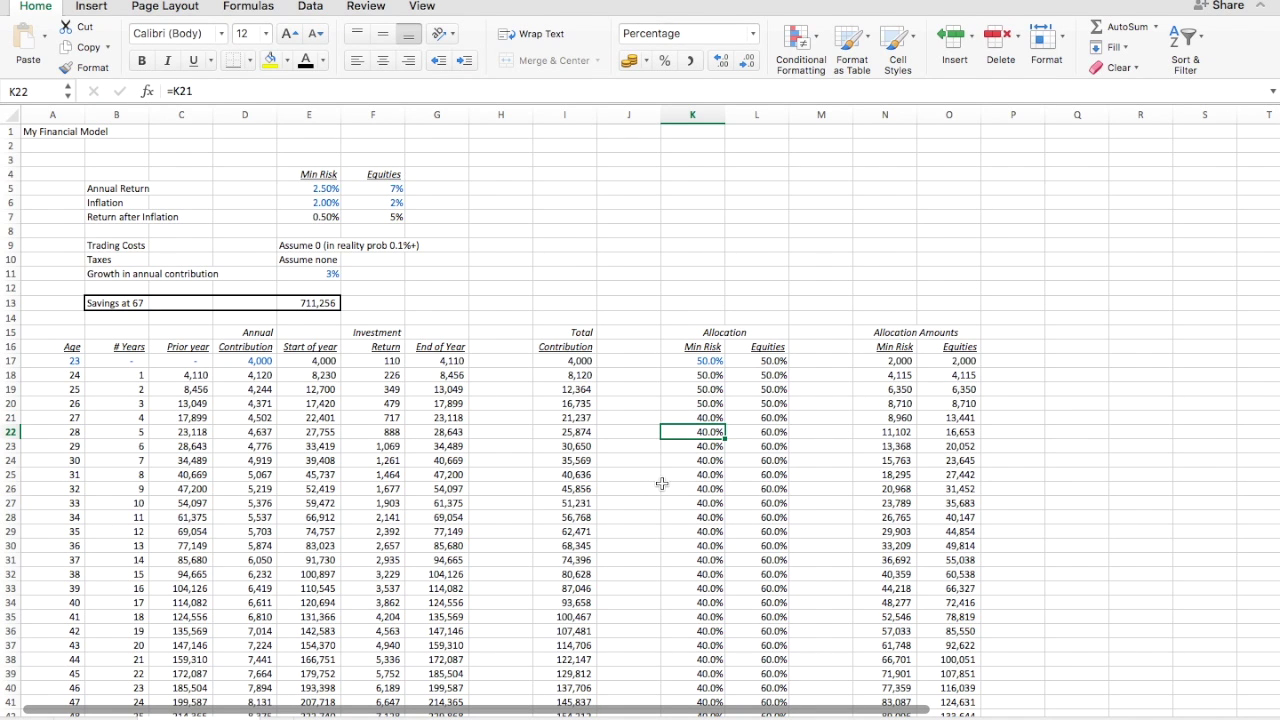
pyautogui.press('Up')
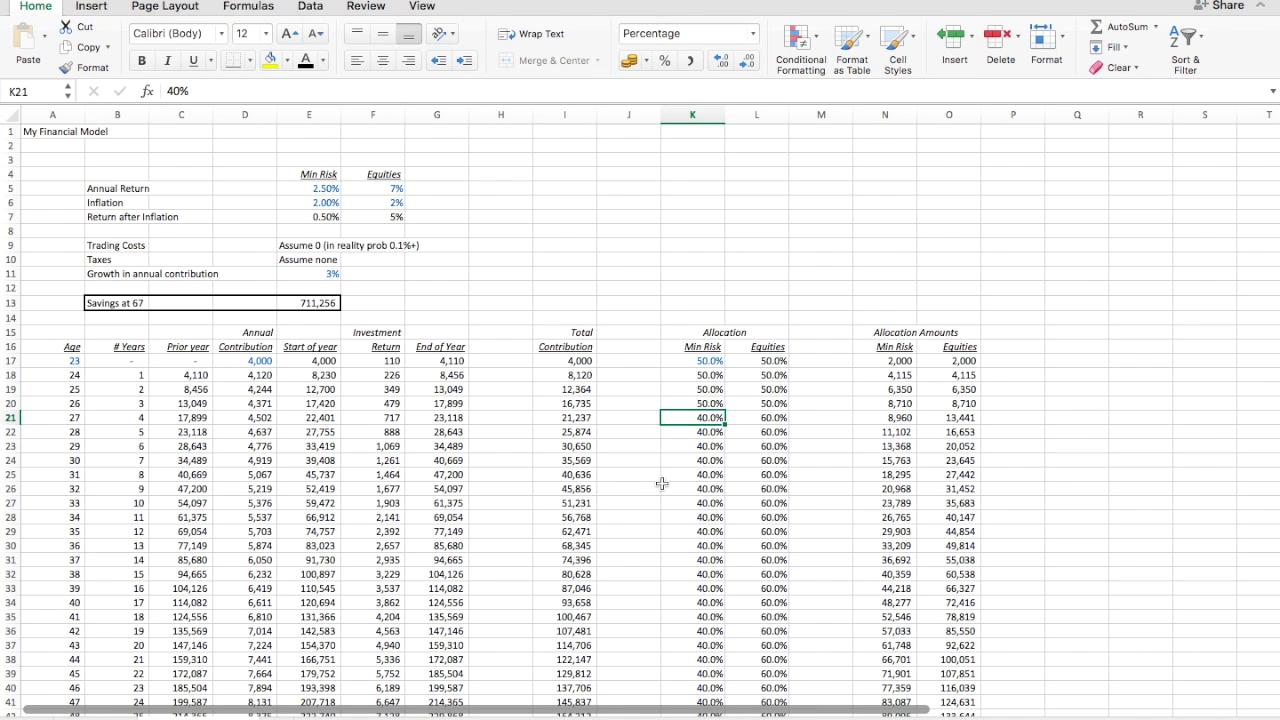
pyautogui.write('60')
pyautogui.press('Return')
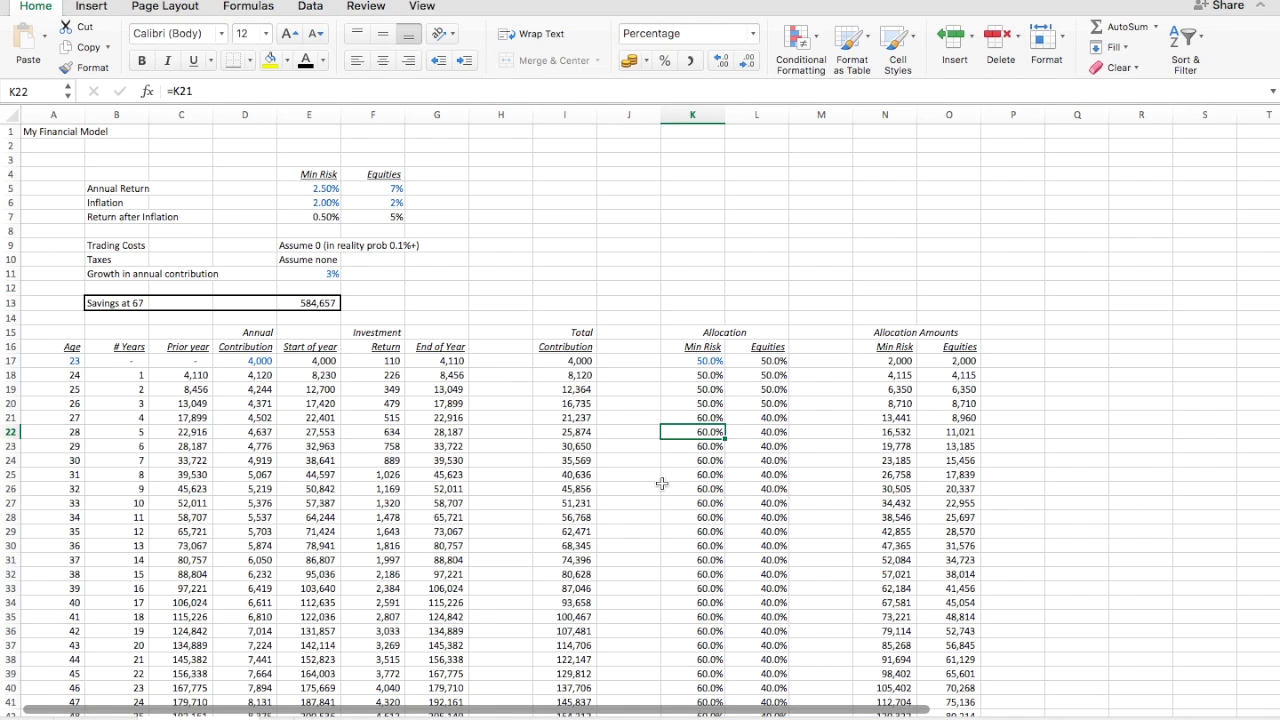
# Review the allocation formulas in the rows around age 27
pyautogui.press('Up')
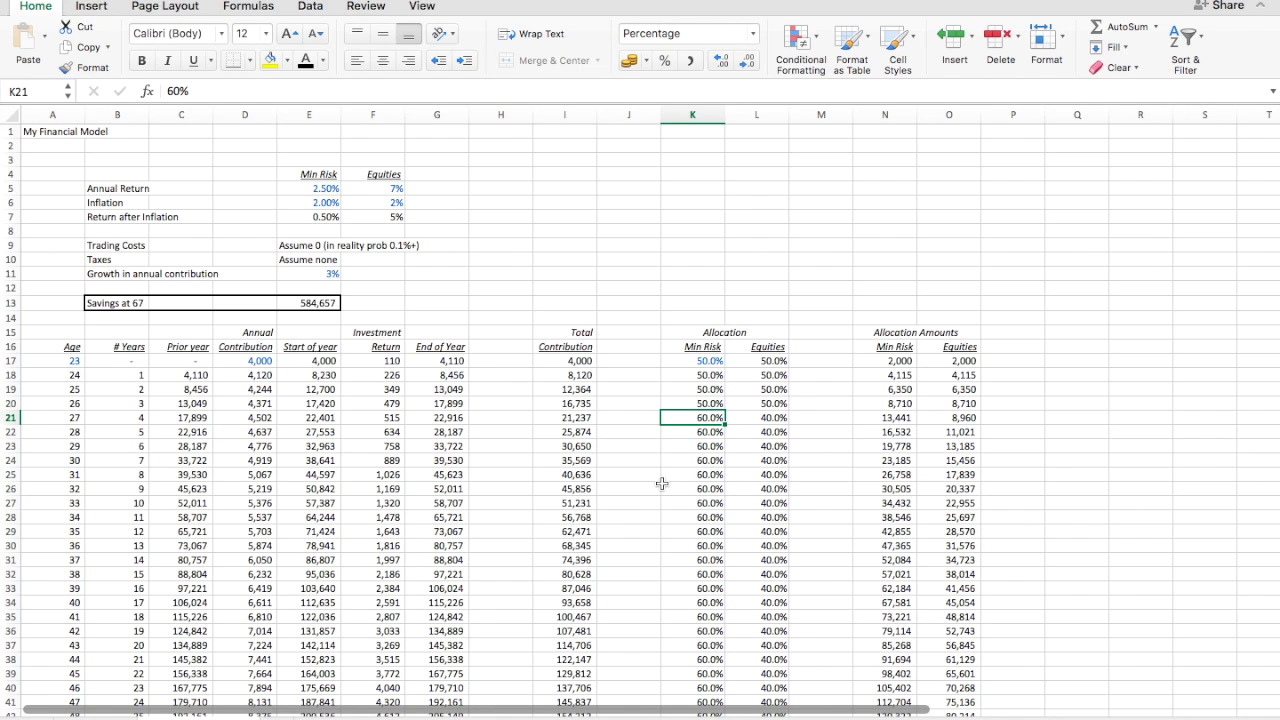
pyautogui.press('Up')
pyautogui.press('Up')
pyautogui.press('Up')
pyautogui.press('Down')
pyautogui.press('Down')
pyautogui.press('Down')
pyautogui.press('Up')
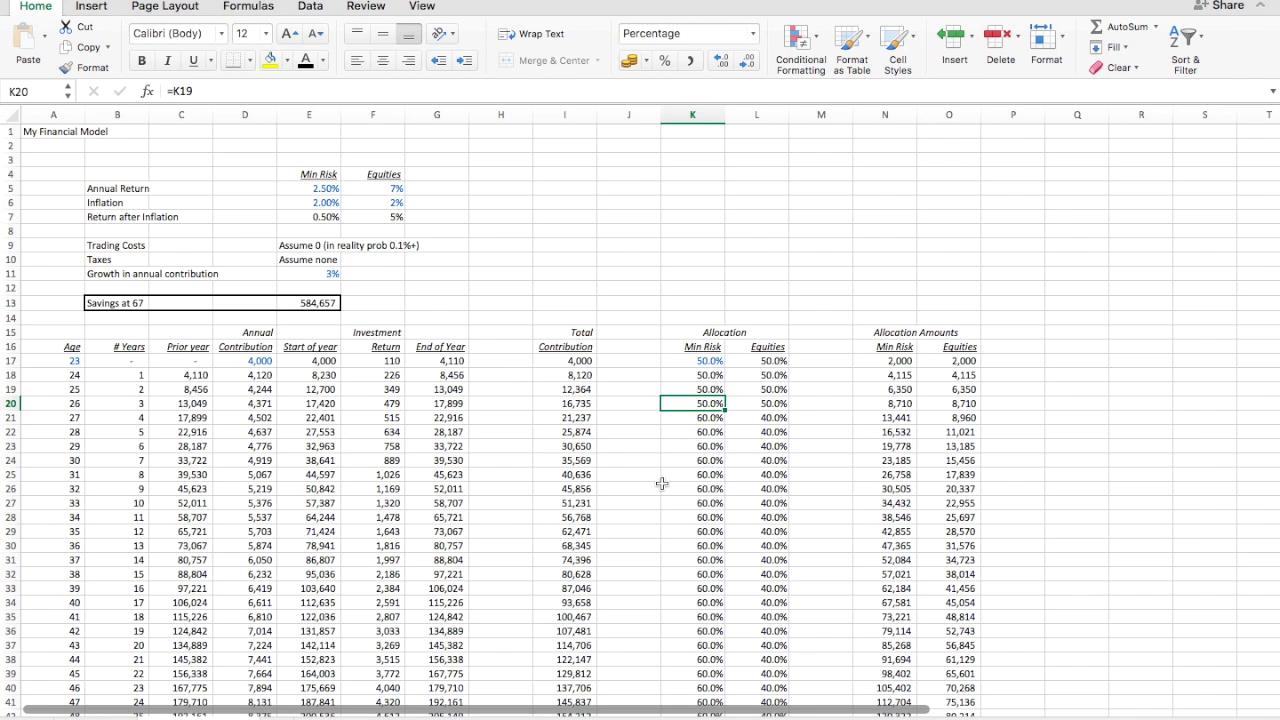
pyautogui.press('Left')
pyautogui.press('Right')
pyautogui.press('Down')
pyautogui.press('Up')
pyautogui.press('Up')
pyautogui.press('Up')
pyautogui.press('Up')
pyautogui.press('Up')
pyautogui.press('Left')
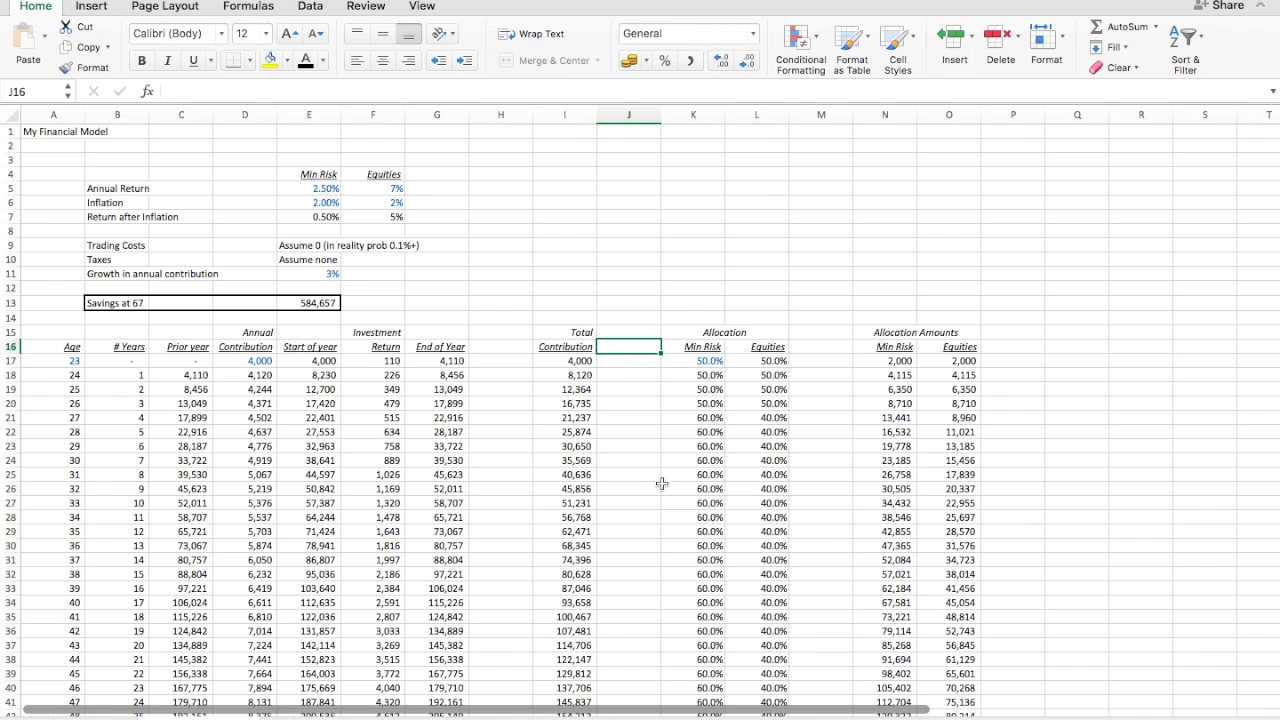
pyautogui.press('Down')
pyautogui.press('Down')
pyautogui.press('Down')
pyautogui.press('Down')
pyautogui.press('Down')
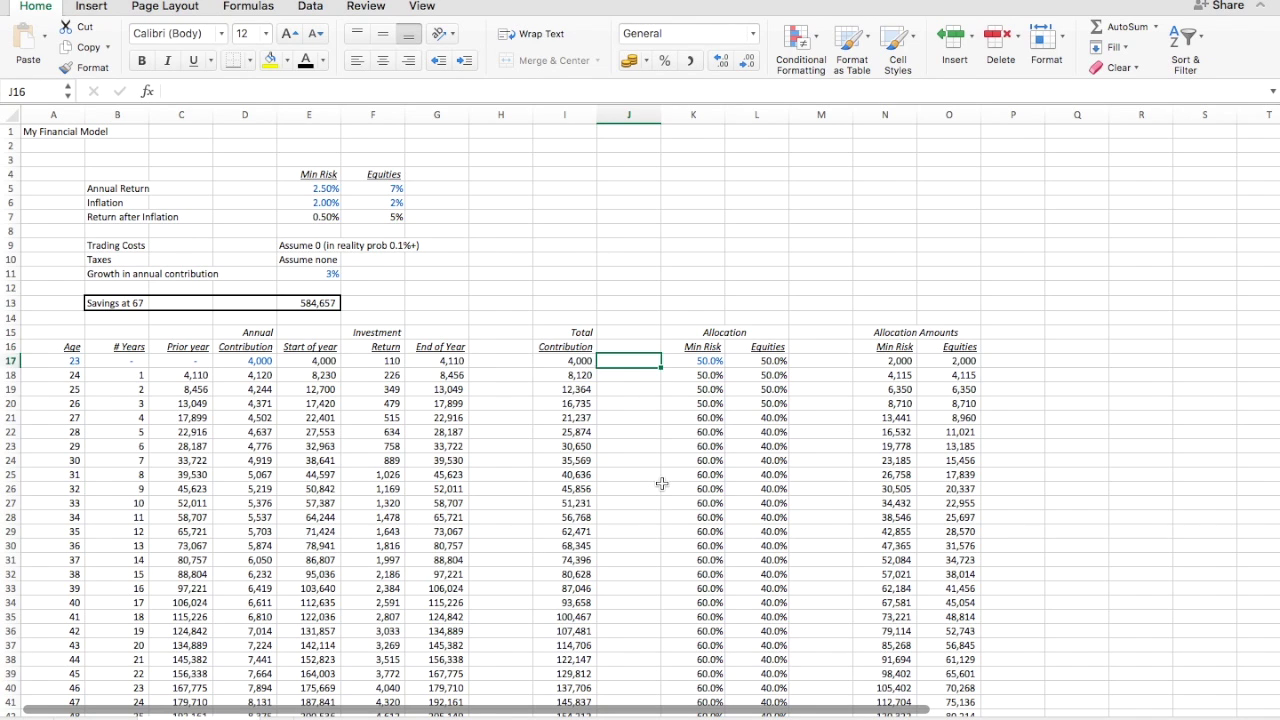
pyautogui.press('Right')
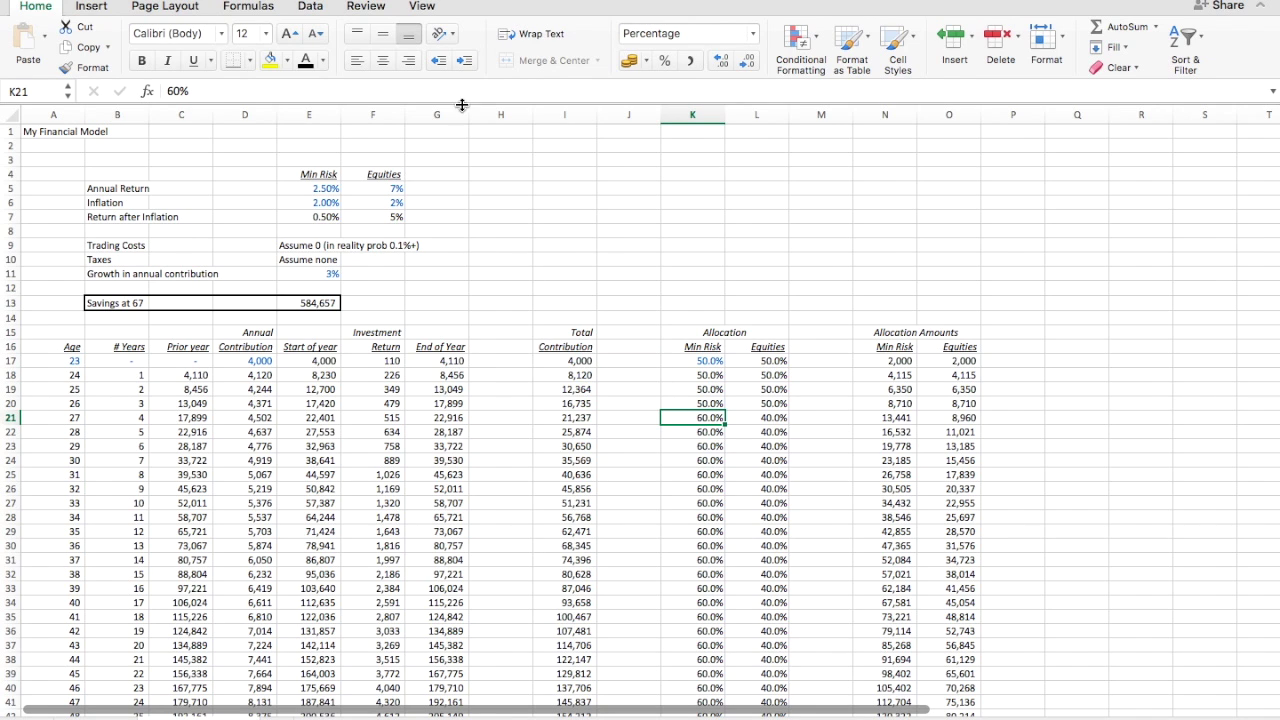
# Colour the age 27 allocation override in K21 blue to mark it as input
pyautogui.click(321, 62)
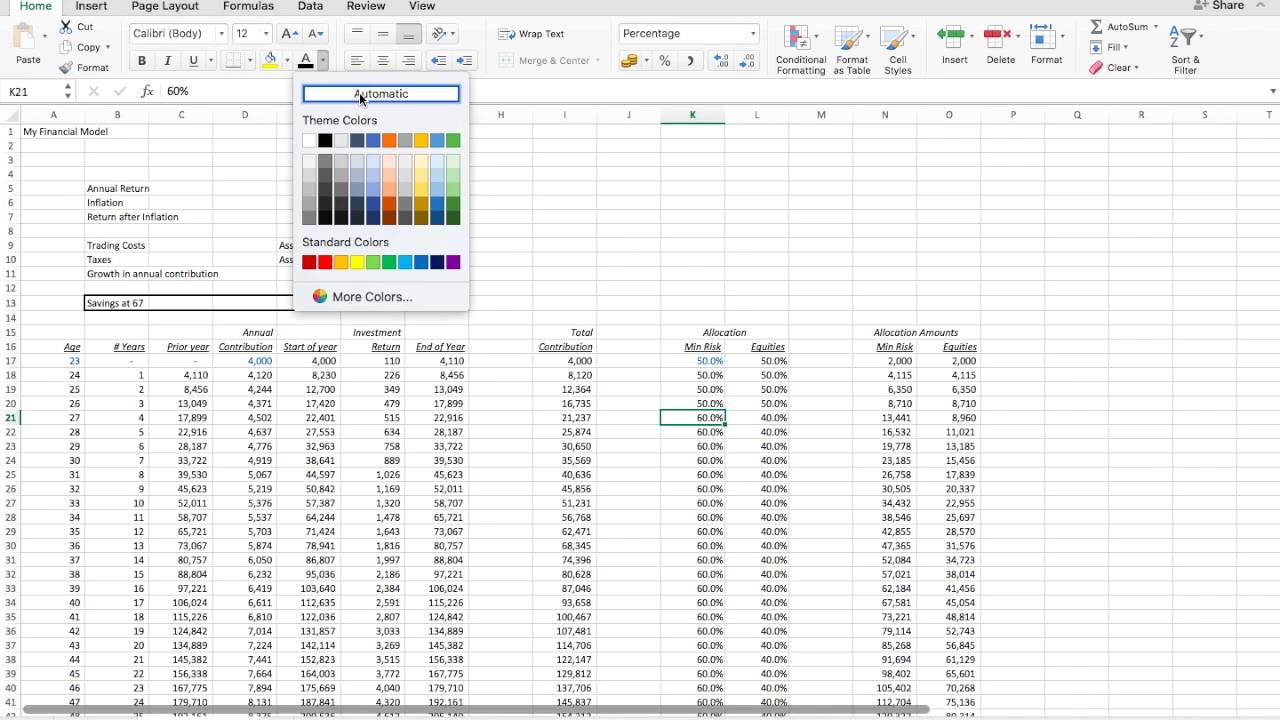
pyautogui.click(421, 264)
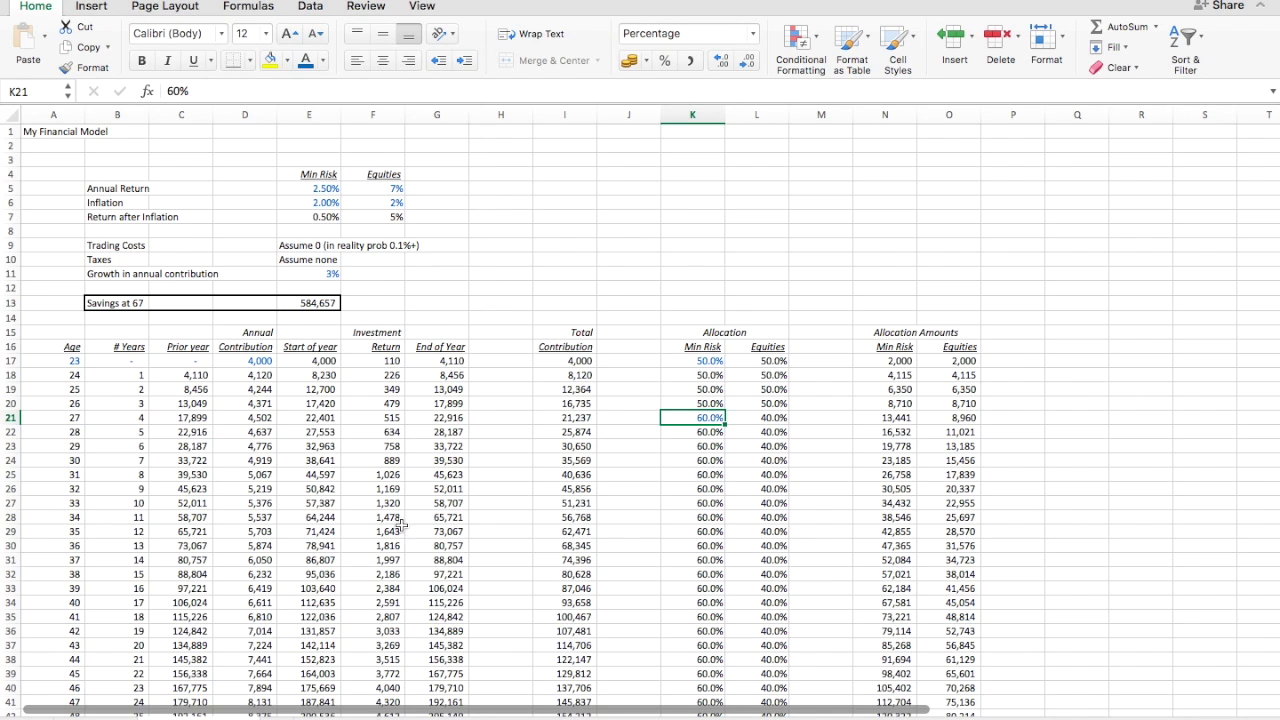
pyautogui.press('Down')
pyautogui.press('Down')
pyautogui.press('Up')
pyautogui.press('Up')
pyautogui.press('Left')
pyautogui.press('Left')
pyautogui.press('Left')
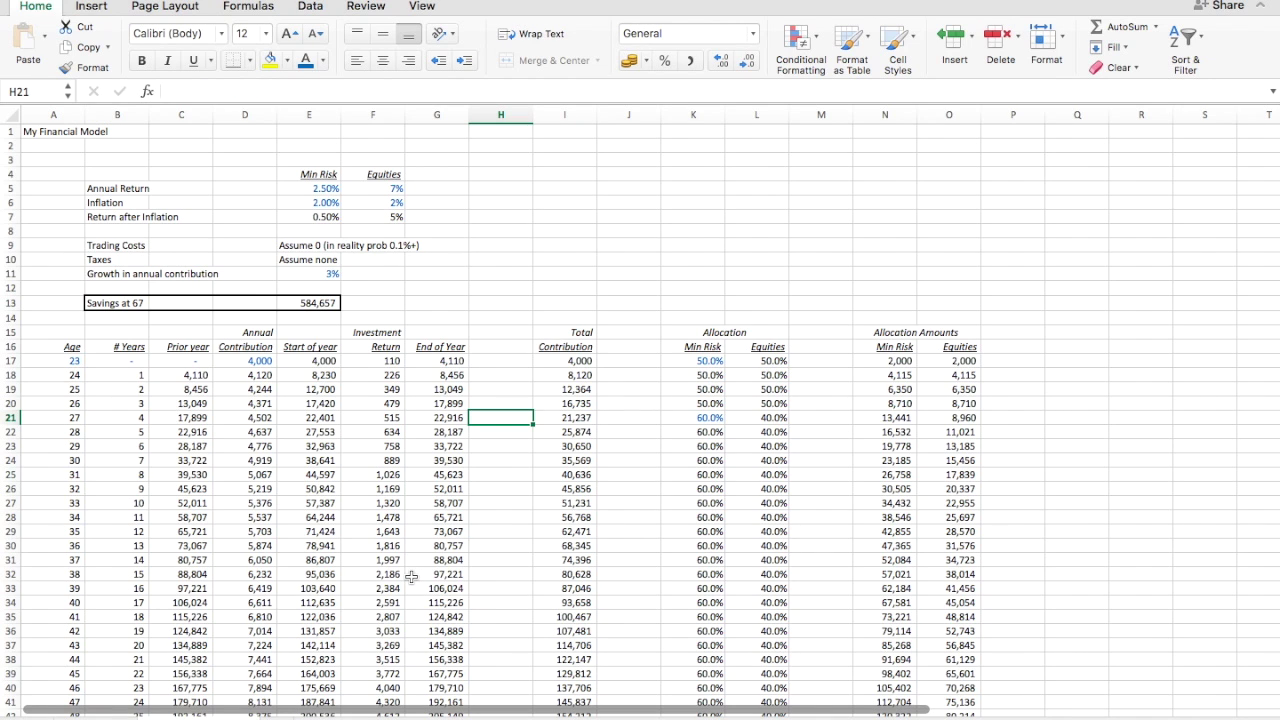
pyautogui.press('Right')
pyautogui.press('Right')
pyautogui.press('Right')
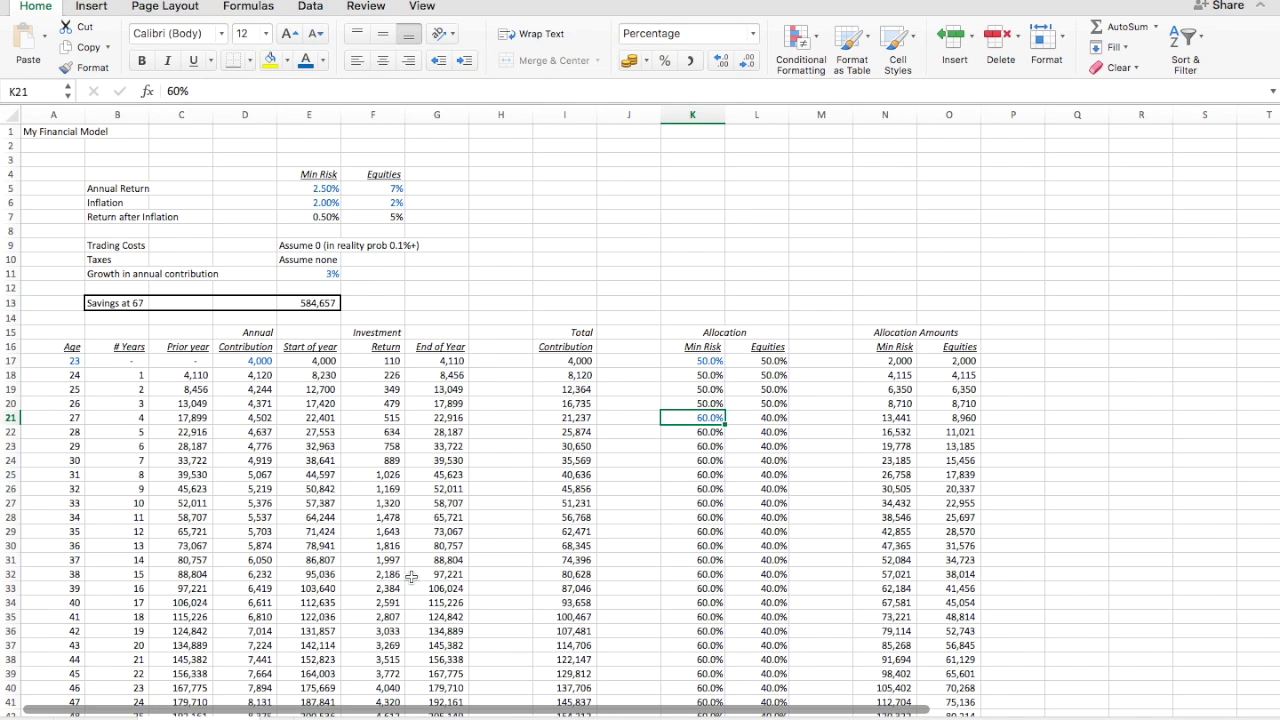
# Undo the colour and 60% override, restoring 50/50 throughout and 644,006 at 67
pyautogui.press('Down')
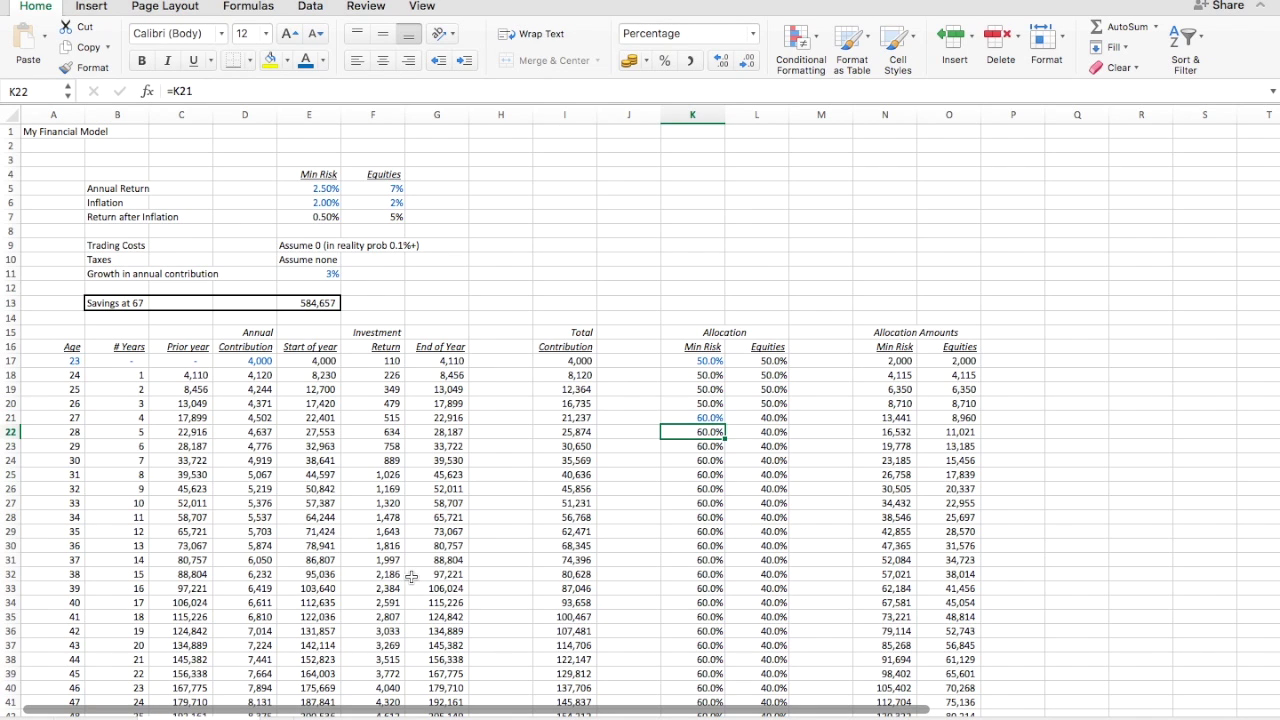
pyautogui.press('Up')
pyautogui.hotkey('ctrl', 'd')
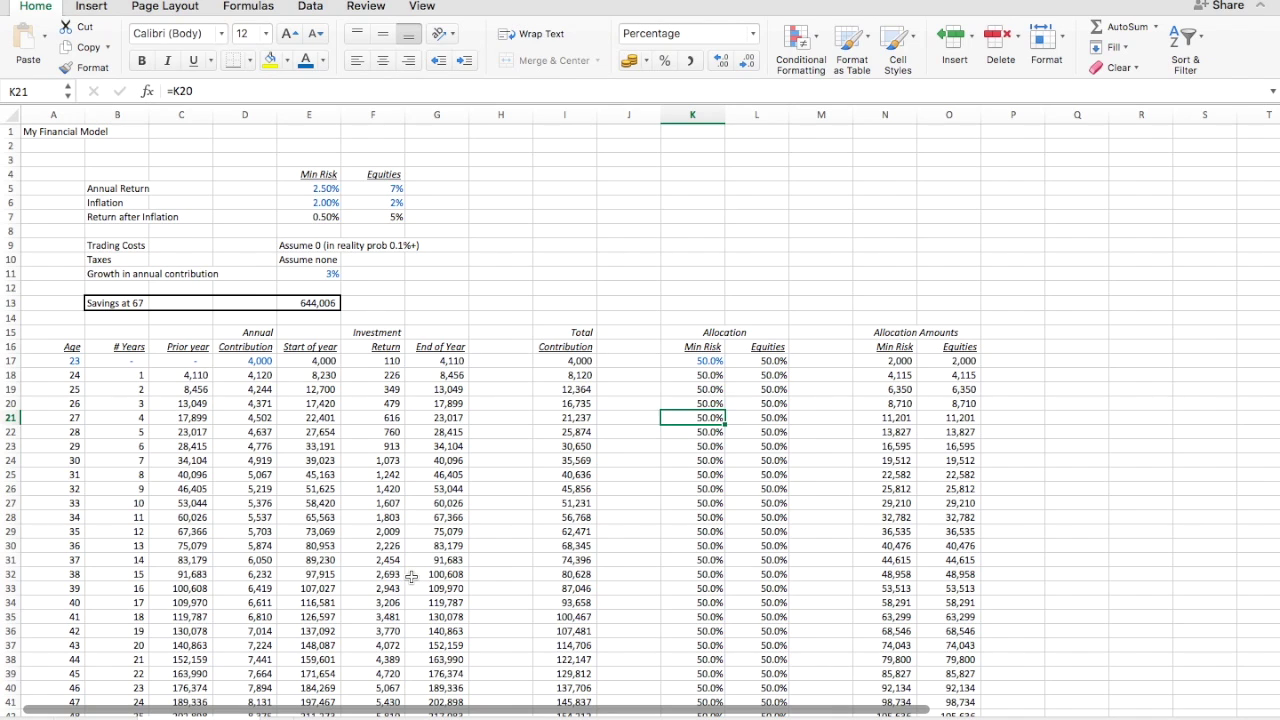
pyautogui.press('Up')
pyautogui.press('Up')
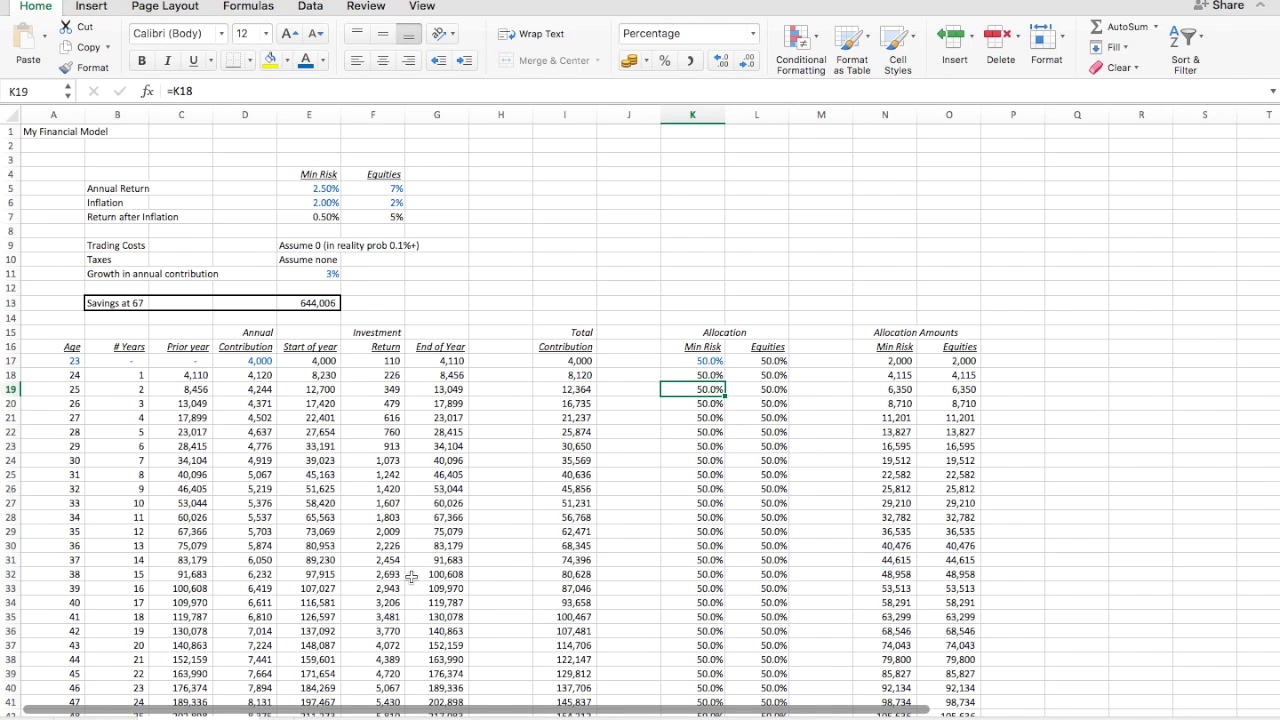